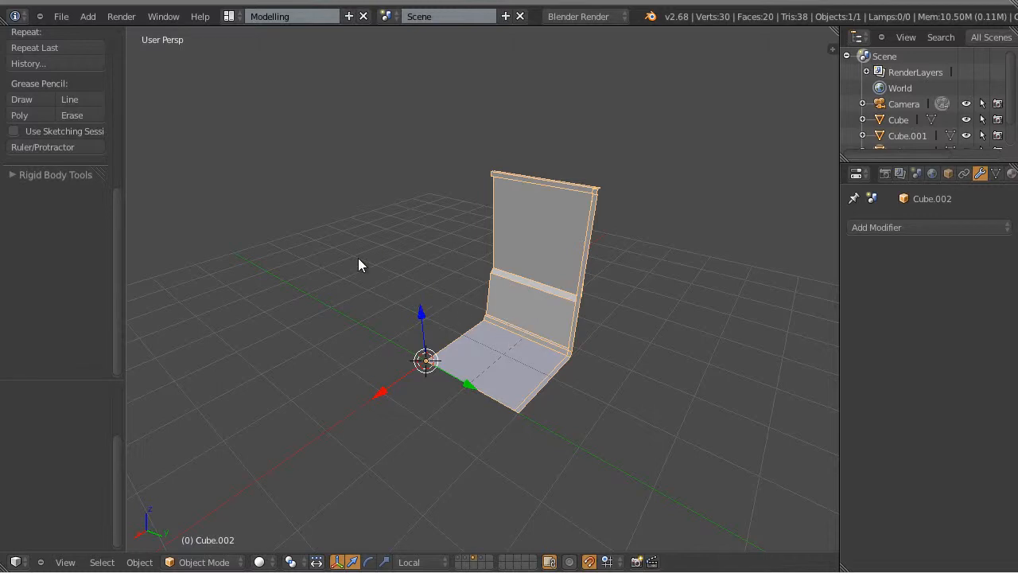
# Step: Duplicate the wall-and-floor piece in place, move the copy to the fifth layer, and show that layer
pyautogui.press('a')
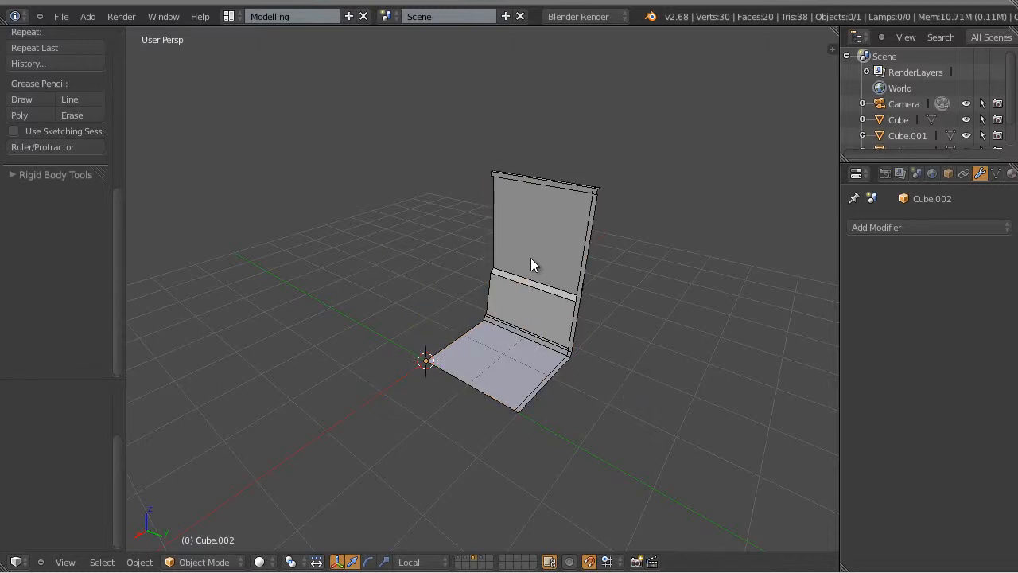
pyautogui.rightClick(499, 233)
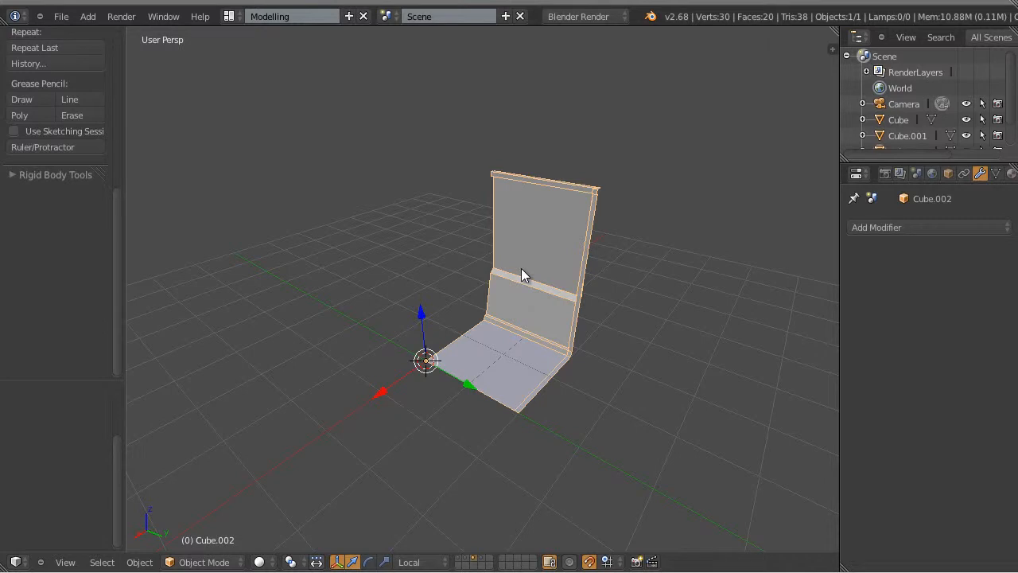
pyautogui.hotkey('shift', 'd')
pyautogui.press('Escape')
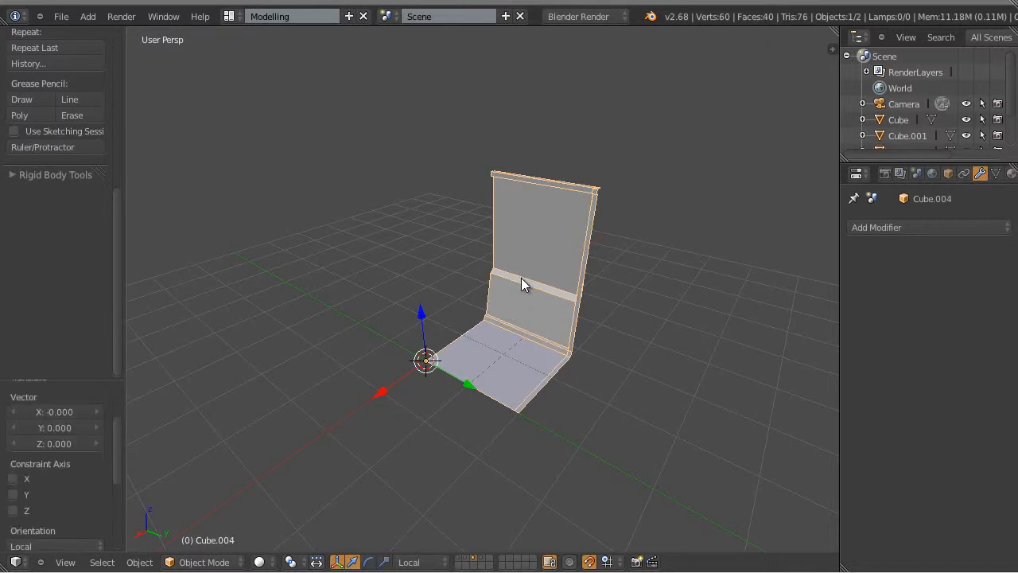
pyautogui.press('m')
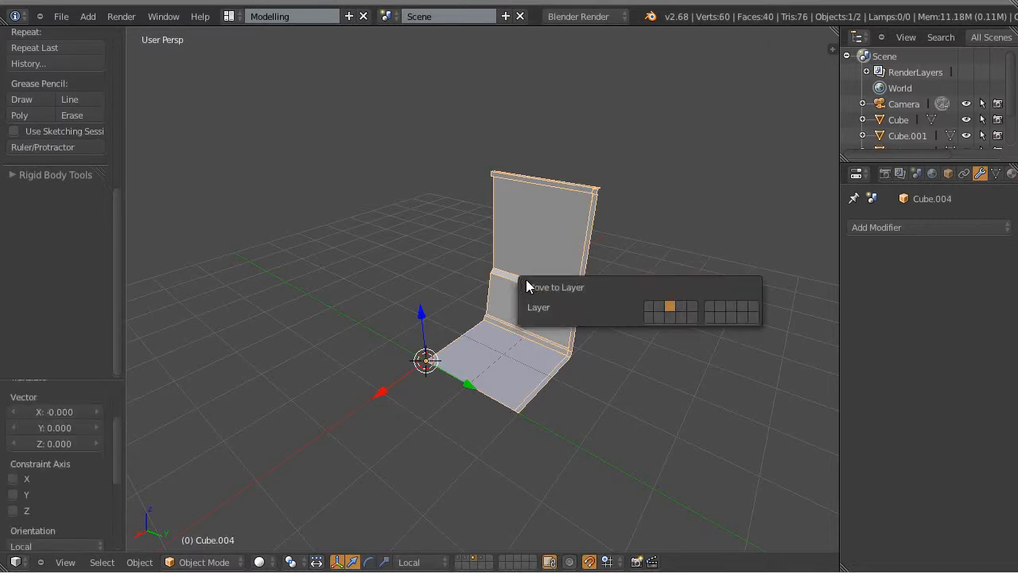
pyautogui.click(691, 305)
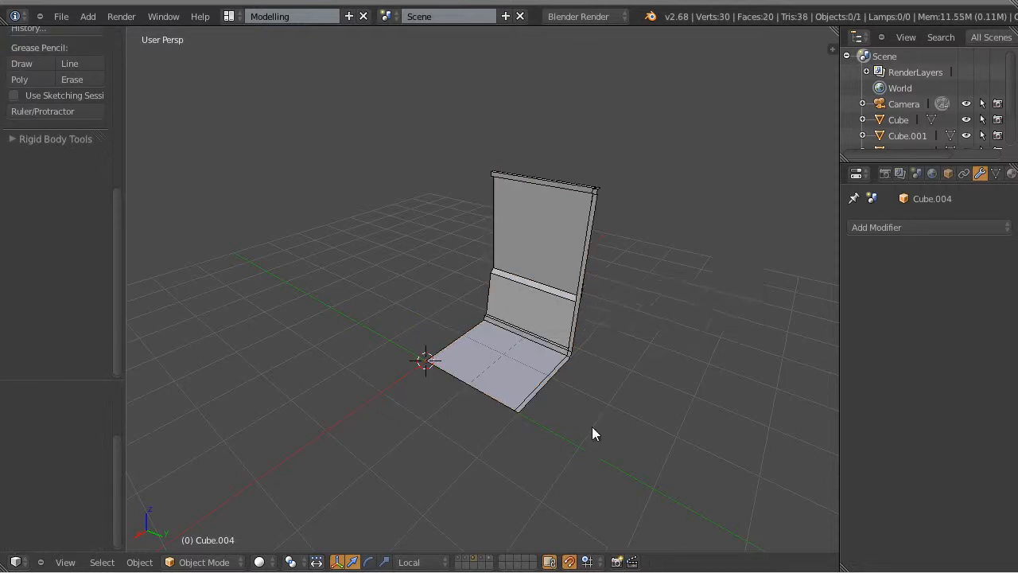
pyautogui.click(489, 558)
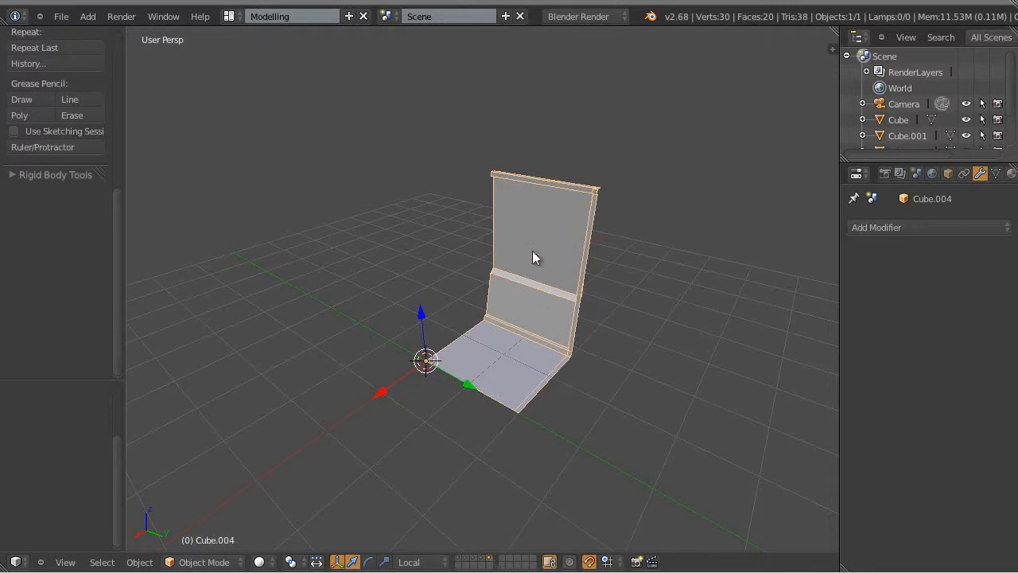
# Step: Add one centred, unslid loop cut in the copy's mesh, running vertically up the wall and across the floor
pyautogui.moveTo(532, 377); pyautogui.dragTo(620, 382, button='middle')
pyautogui.scroll(5, 529, 360)
pyautogui.scroll(-1, 528, 359)
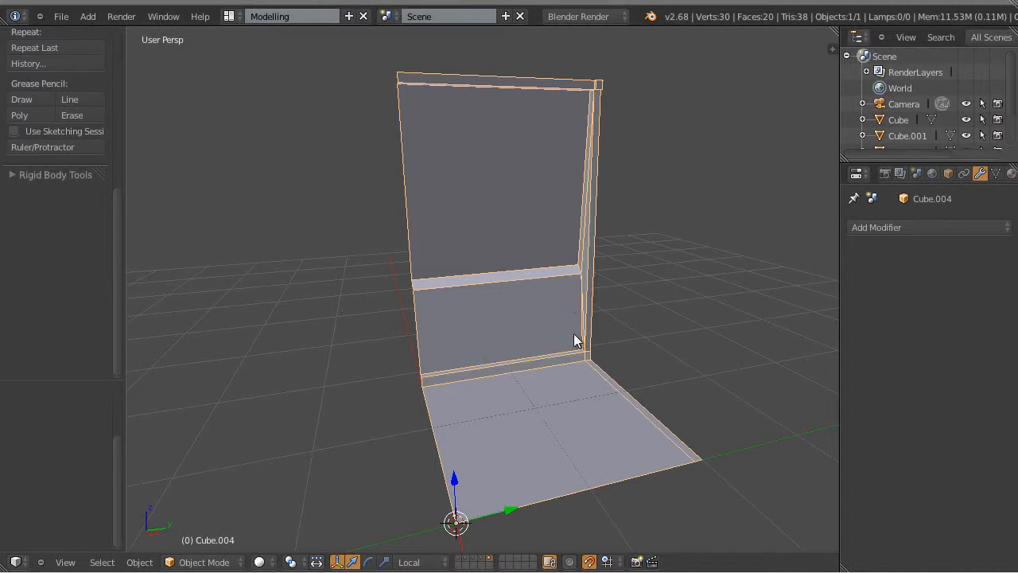
pyautogui.moveTo(574, 412); pyautogui.dragTo(532, 375, button='middle')
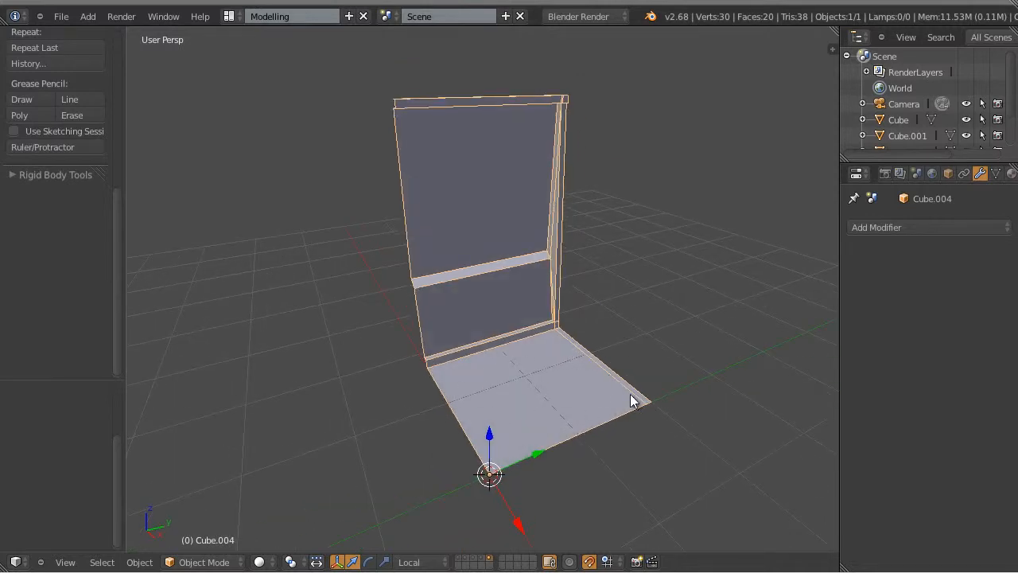
pyautogui.moveTo(635, 402); pyautogui.dragTo(604, 409, button='middle')
pyautogui.scroll(4, 562, 370)
pyautogui.scroll(1, 561, 372)
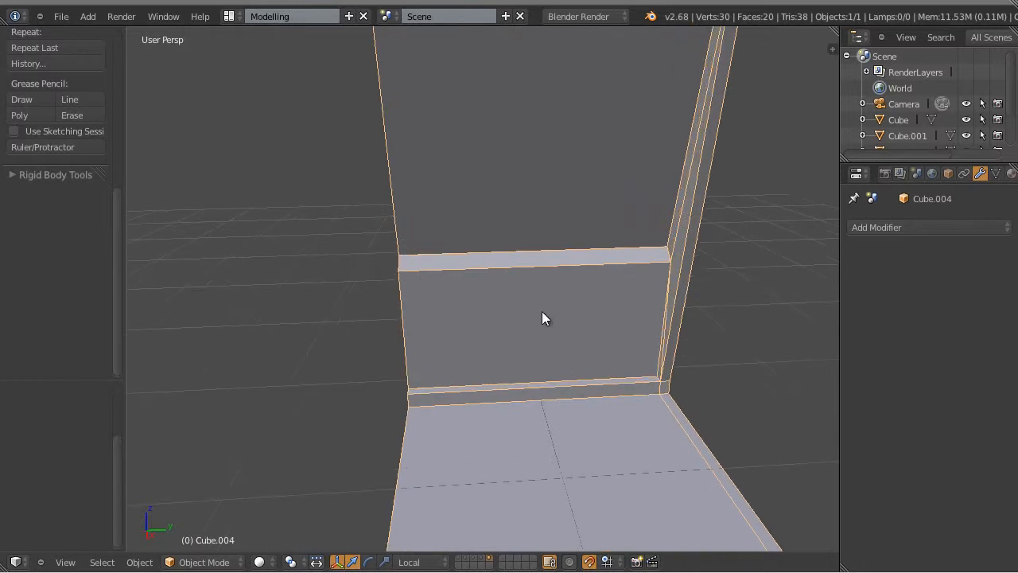
pyautogui.press('Tab')
pyautogui.moveTo(592, 325); pyautogui.dragTo(512, 313, button='middle')
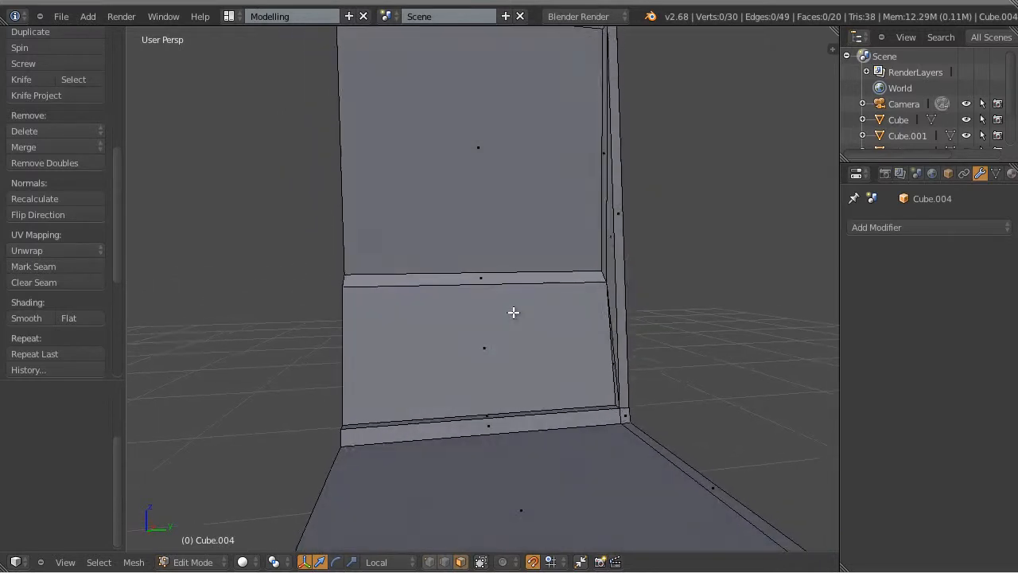
pyautogui.scroll(-3, 512, 313)
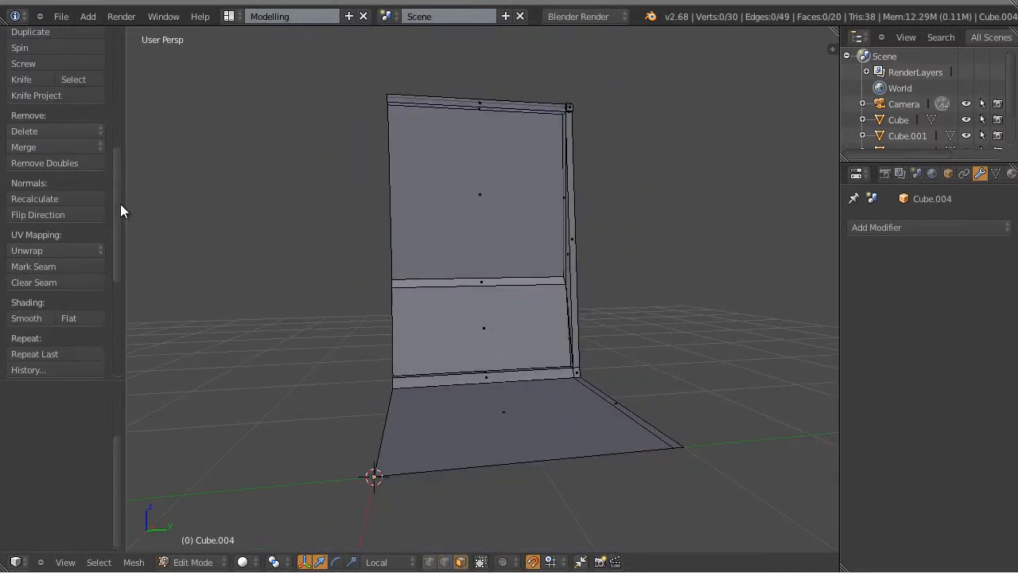
pyautogui.scroll(6, 114, 164)
pyautogui.click(60, 228)
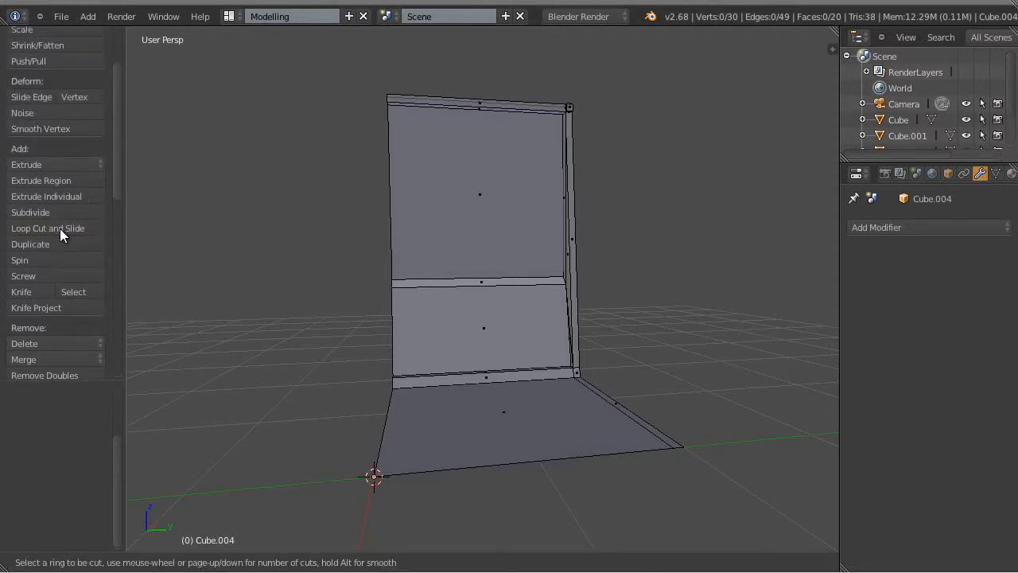
pyautogui.click(493, 378)
pyautogui.rightClick(493, 378)
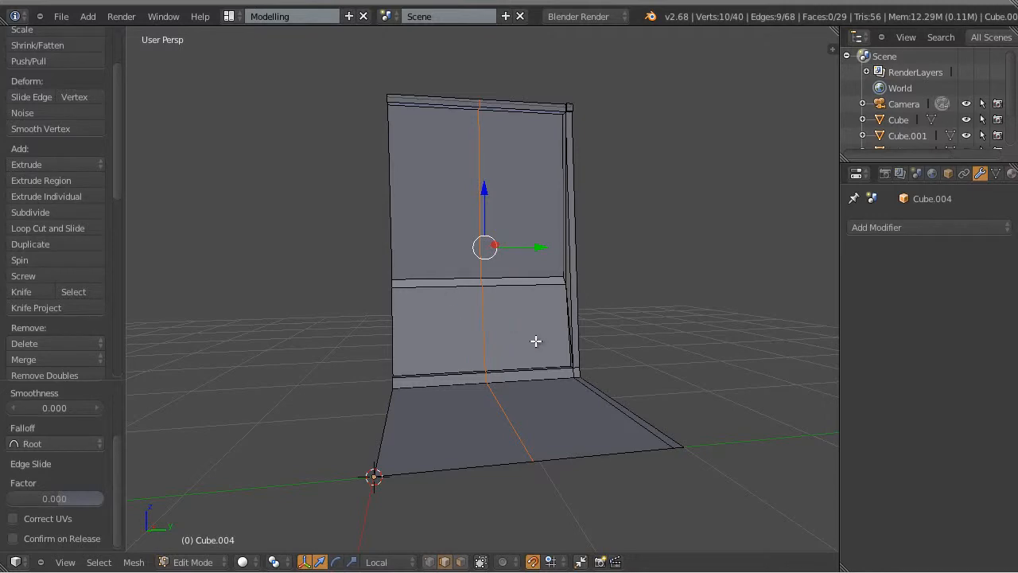
pyautogui.moveTo(735, 405); pyautogui.dragTo(670, 428, button='middle')
pyautogui.press('a')
# Step: Inset the right half of the lower wall face with a thickness of about 0.088
pyautogui.moveTo(691, 377); pyautogui.dragTo(694, 364, button='middle')
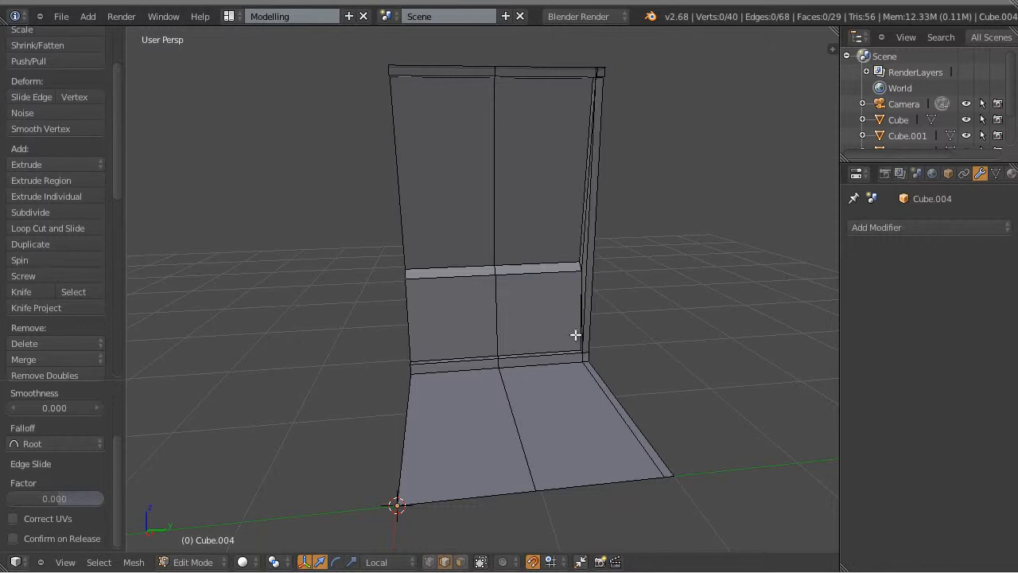
pyautogui.scroll(5, 596, 342)
pyautogui.hotkey('ctrl', 'Tab')
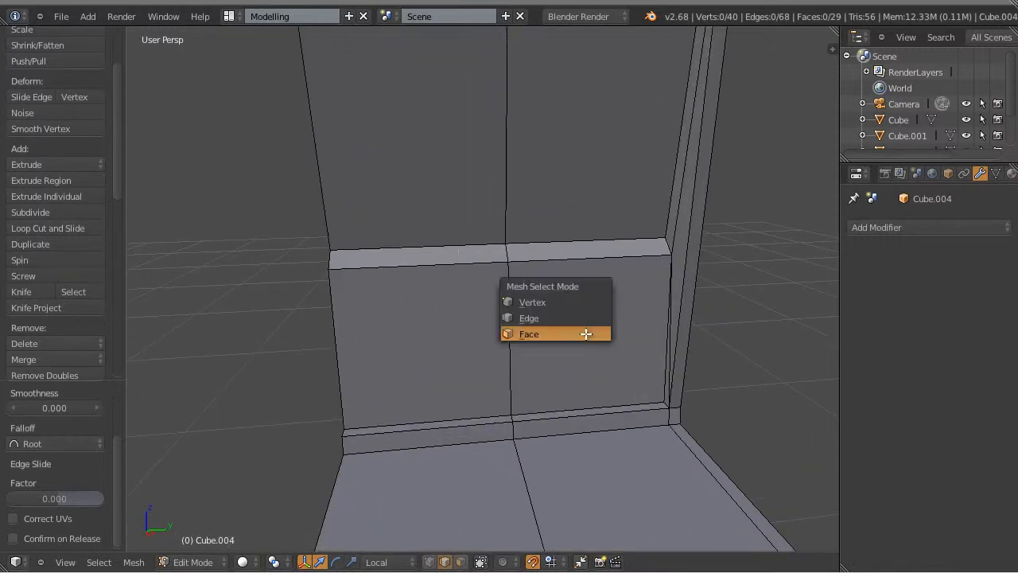
pyautogui.click(586, 333)
pyautogui.rightClick(592, 334)
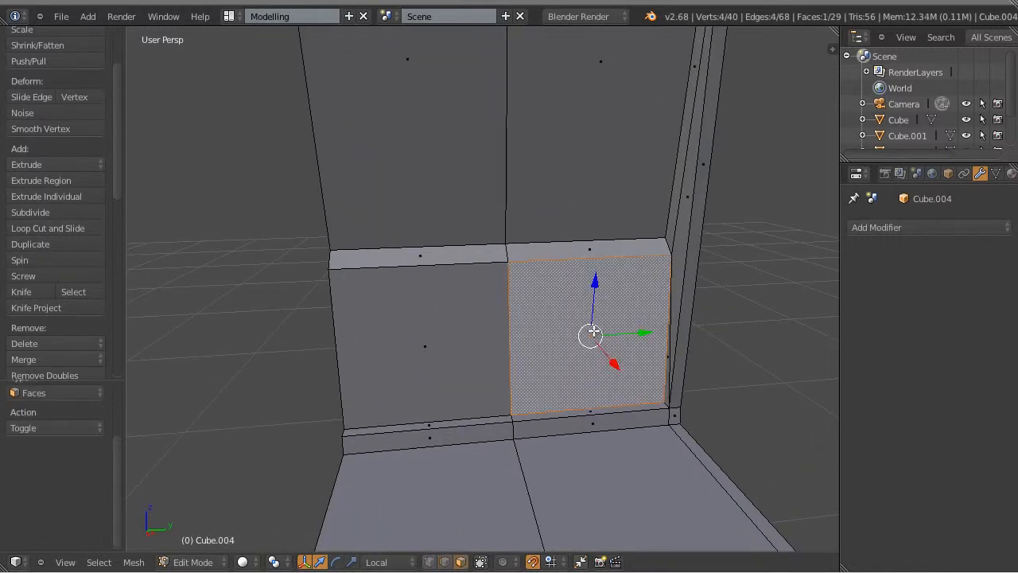
pyautogui.press('w')
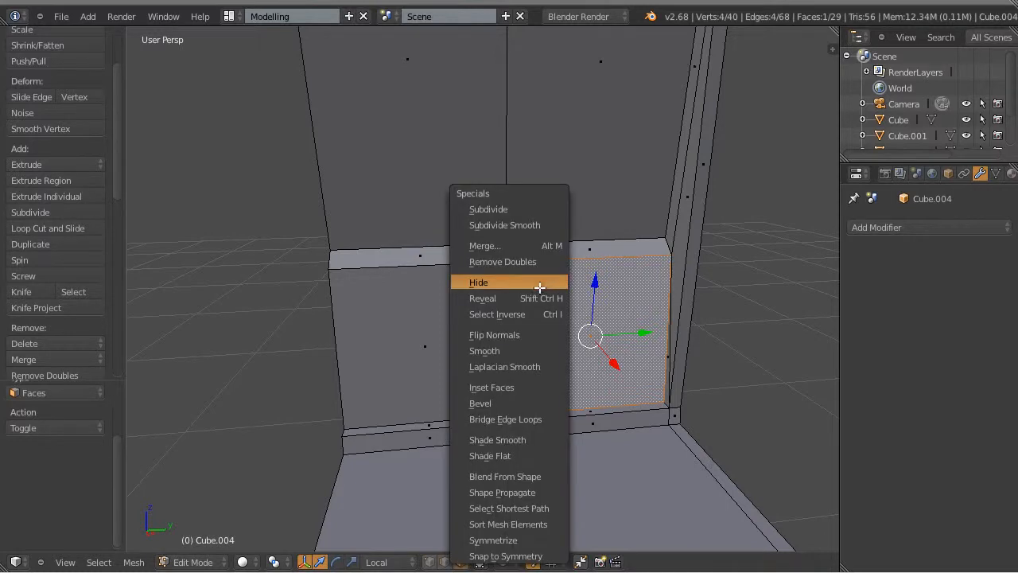
pyautogui.click(499, 388)
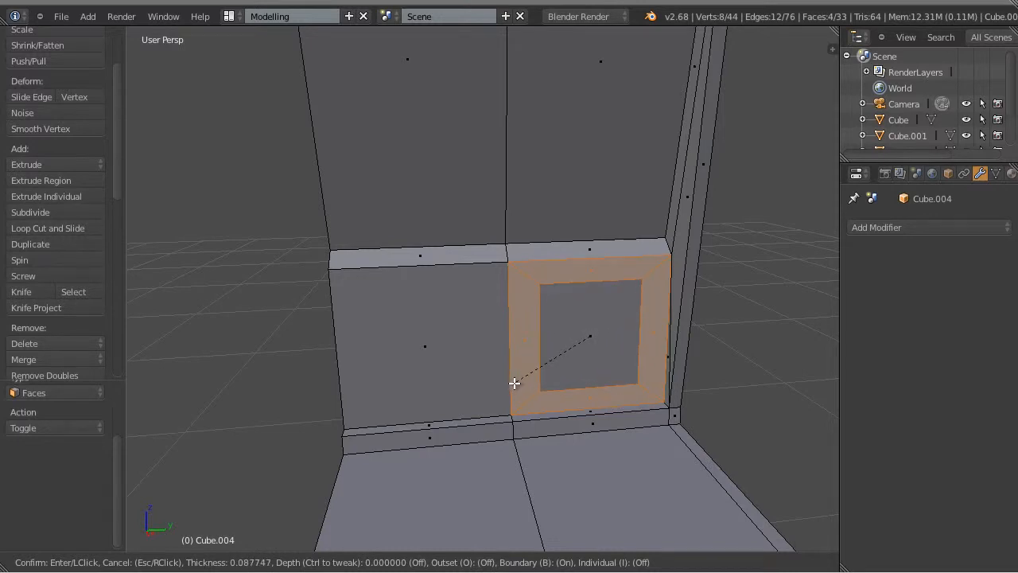
pyautogui.click(514, 382)
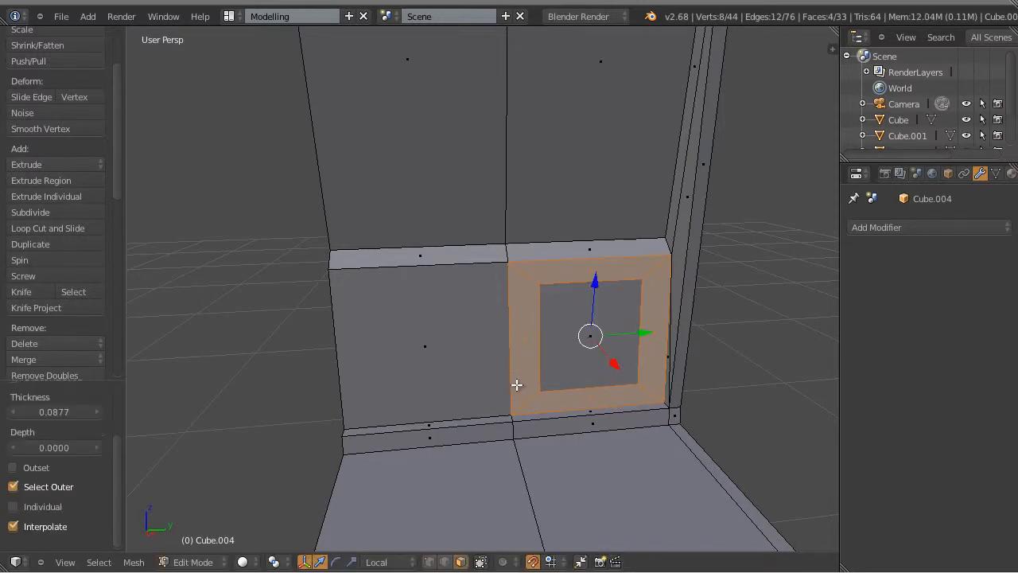
# Step: Inset the left half of the lower wall face with a thickness of about 0.079
pyautogui.rightClick(458, 336)
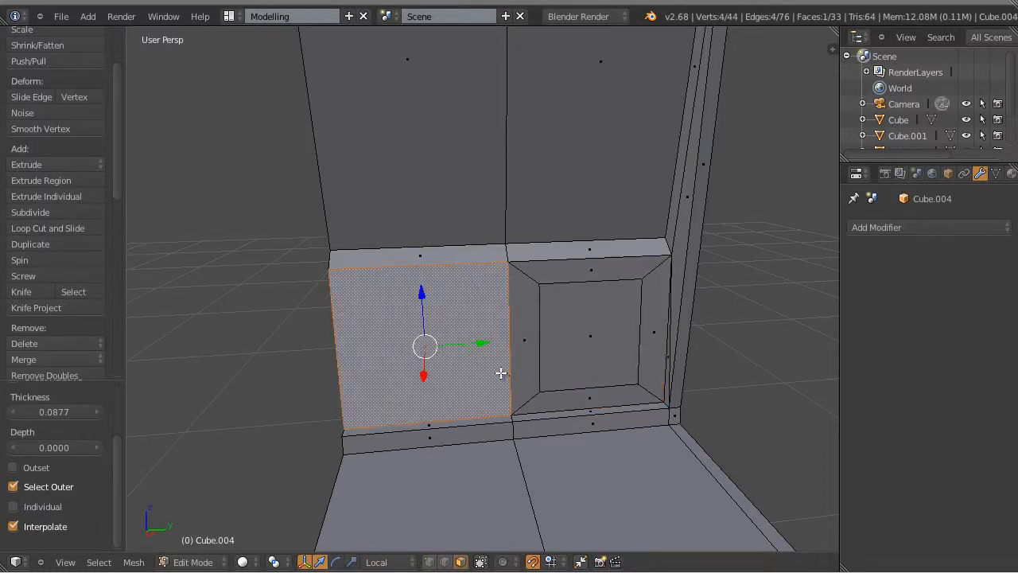
pyautogui.moveTo(504, 370); pyautogui.dragTo(534, 342, button='middle')
pyautogui.press('w')
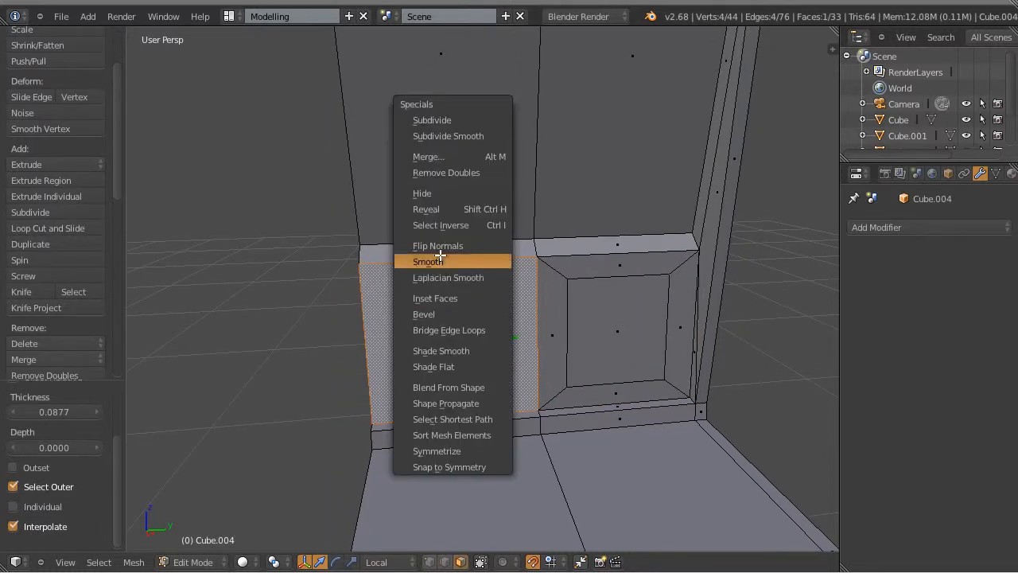
pyautogui.click(442, 299)
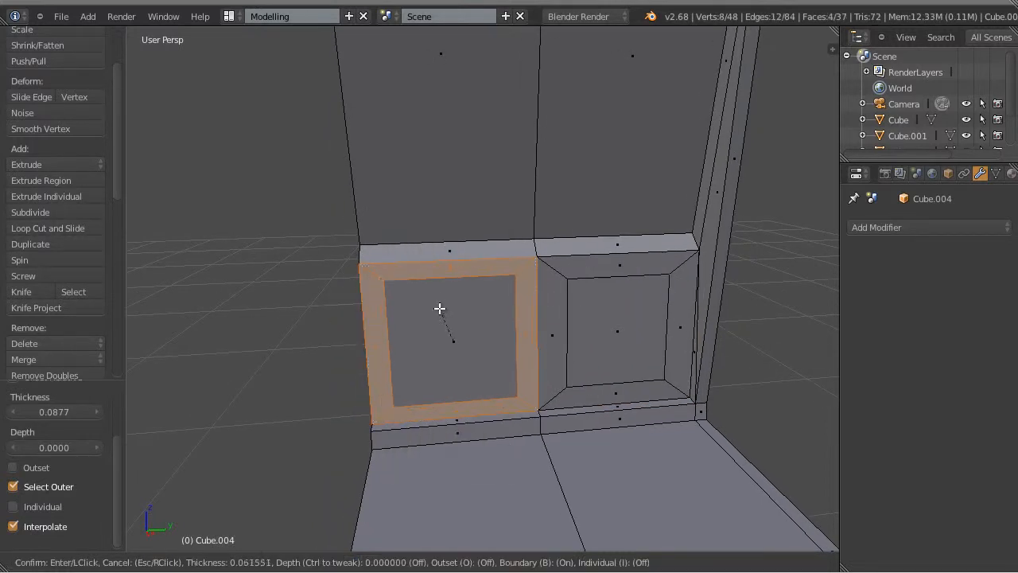
pyautogui.click(442, 311)
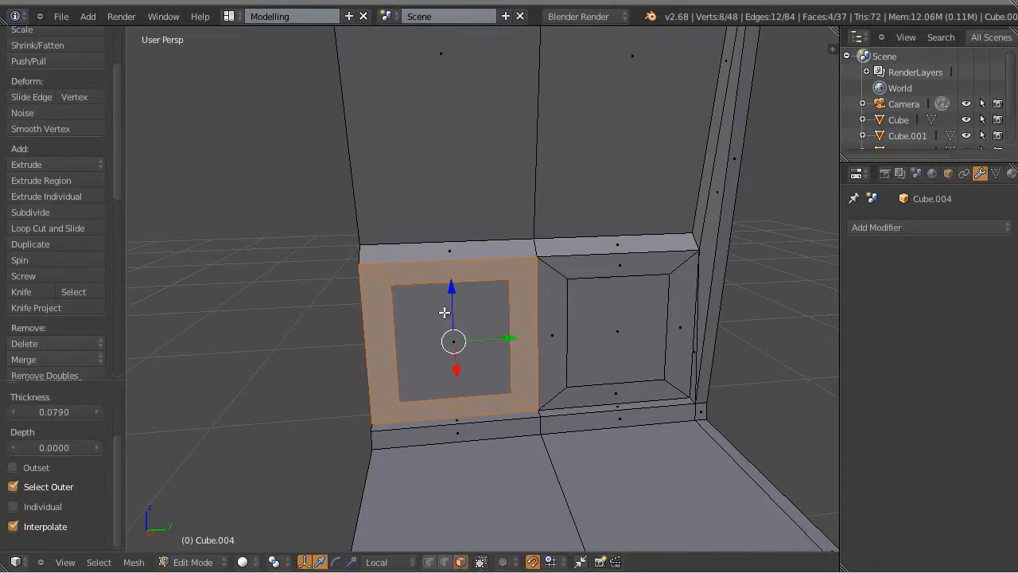
pyautogui.press('a')
# Step: Narrow the right inset's inner face by scaling it along local Y to 0.7
pyautogui.moveTo(756, 352); pyautogui.dragTo(595, 336, button='middle')
pyautogui.rightClick(594, 334)
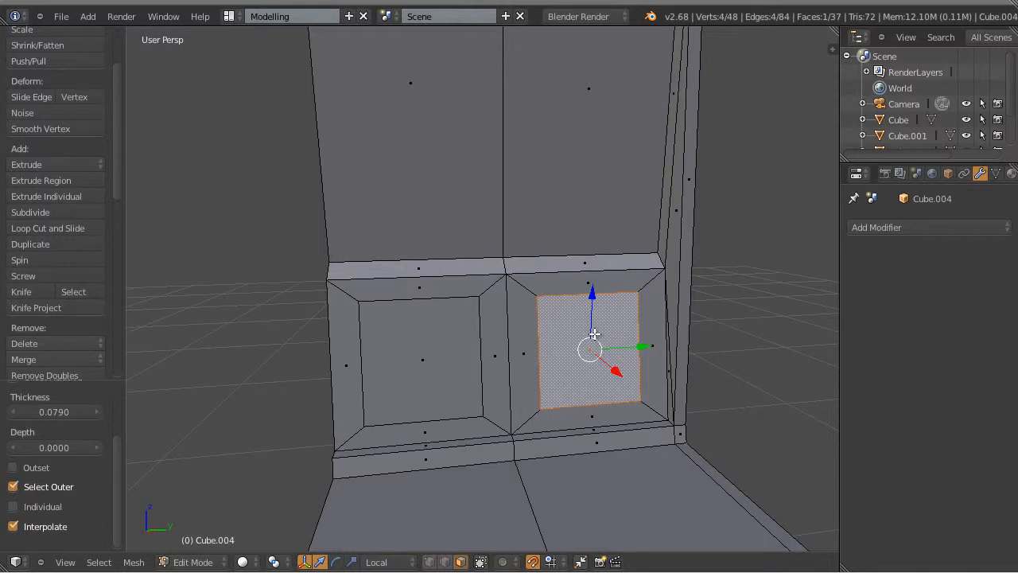
pyautogui.hotkey('ctrl', 'alt', 's')
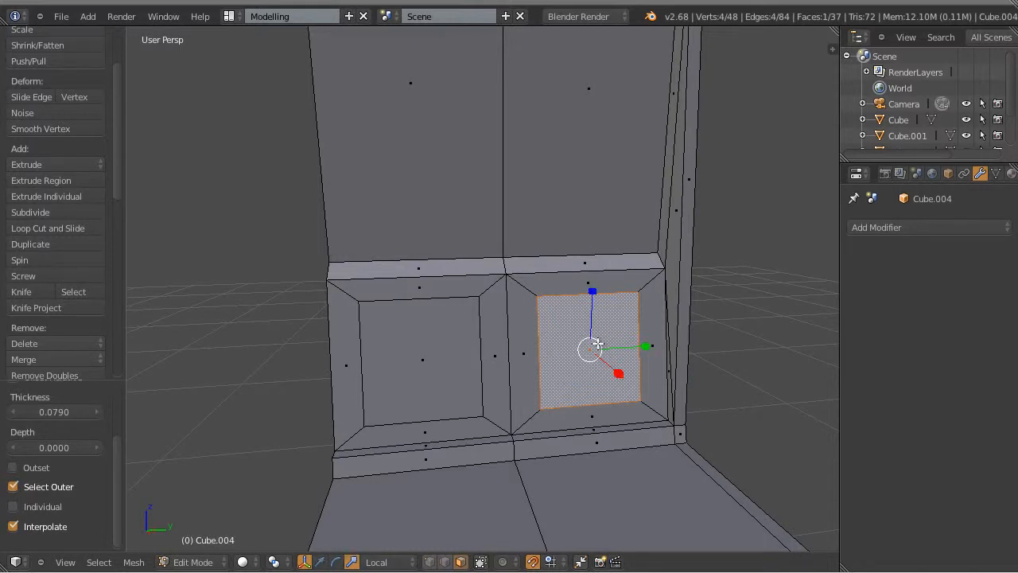
pyautogui.moveTo(646, 346); pyautogui.dragTo(630, 346)
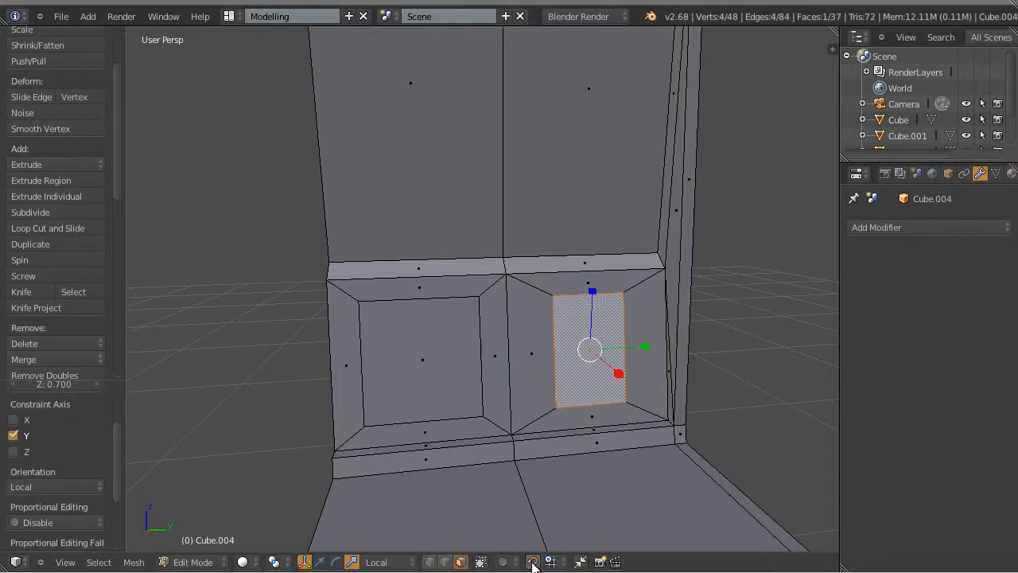
# Step: Scale the left inset's inner face to about 0.93 along local Y and 0.79 along local Z
pyautogui.rightClick(436, 358)
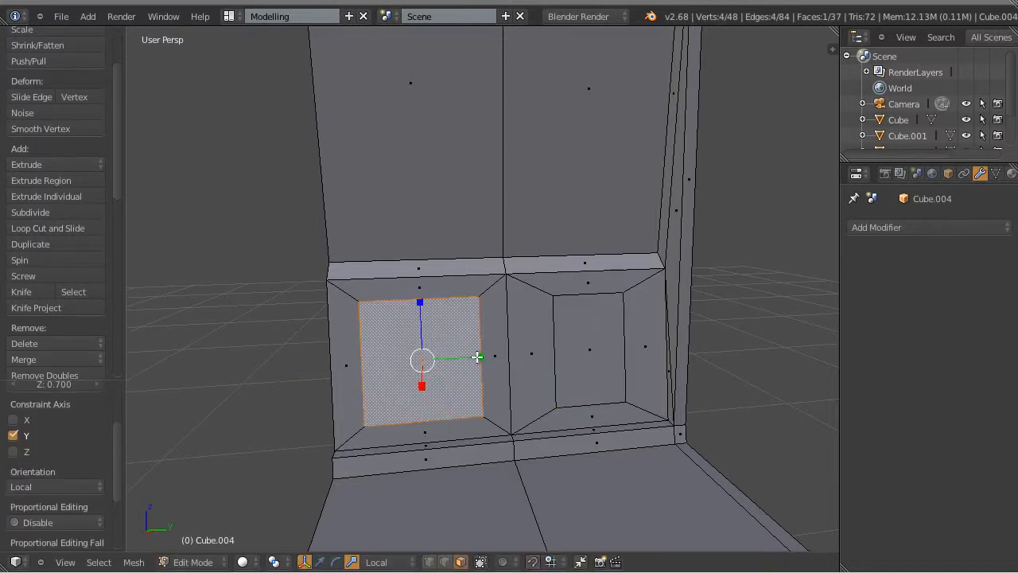
pyautogui.moveTo(480, 357); pyautogui.dragTo(469, 350)
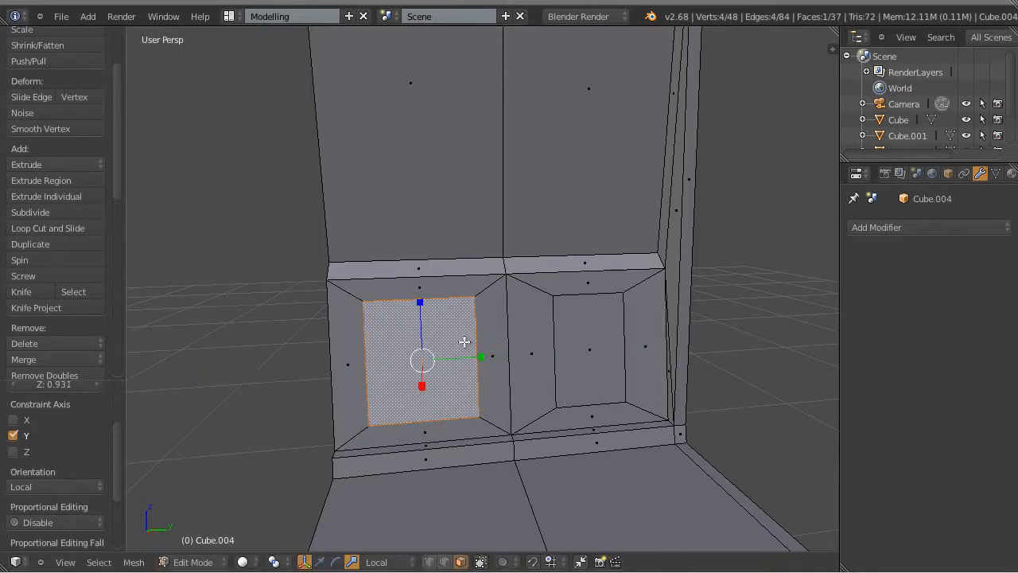
pyautogui.moveTo(420, 303); pyautogui.dragTo(419, 312)
pyautogui.press('a')
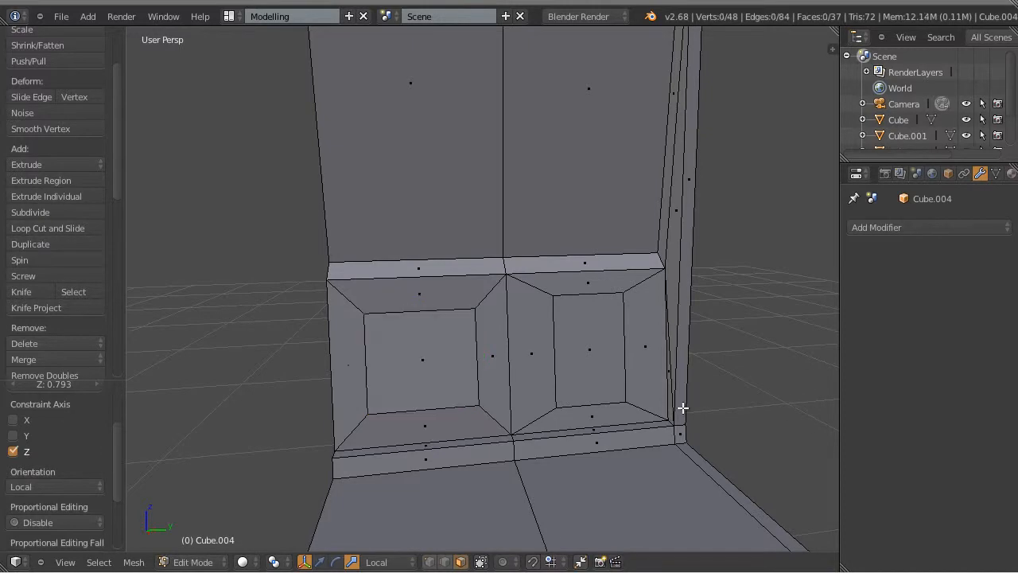
# Step: Extrude both inner inset faces of the lower wall outward together by about 0.074
pyautogui.moveTo(682, 409); pyautogui.dragTo(552, 379, button='middle')
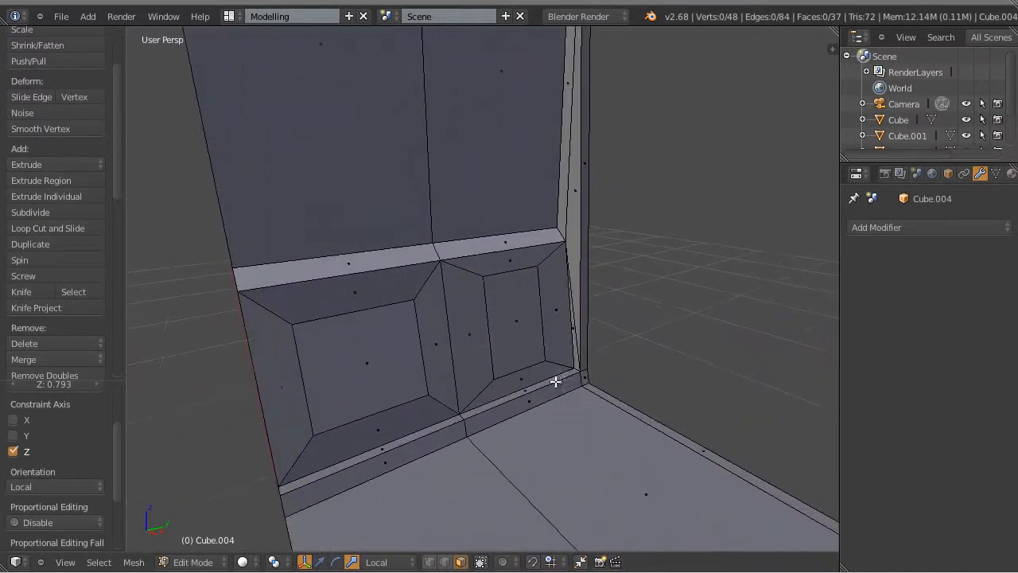
pyautogui.hotkey('ctrl', 'Tab')
pyautogui.click(490, 328)
pyautogui.rightClick(528, 334)
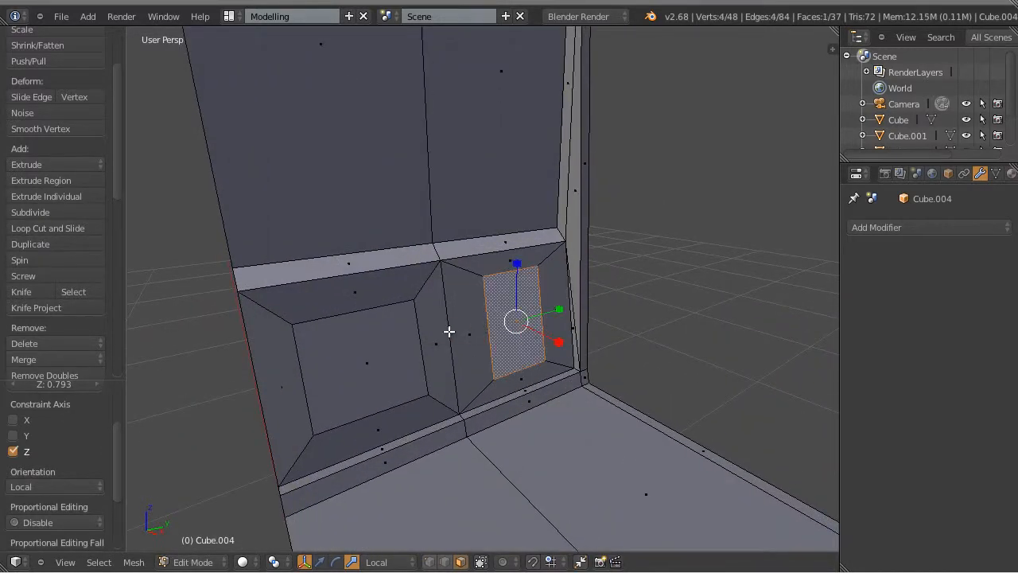
pyautogui.keyDown('shift'); pyautogui.rightClick(387, 390); pyautogui.keyUp('shift')
pyautogui.moveTo(469, 409); pyautogui.dragTo(528, 390, button='middle')
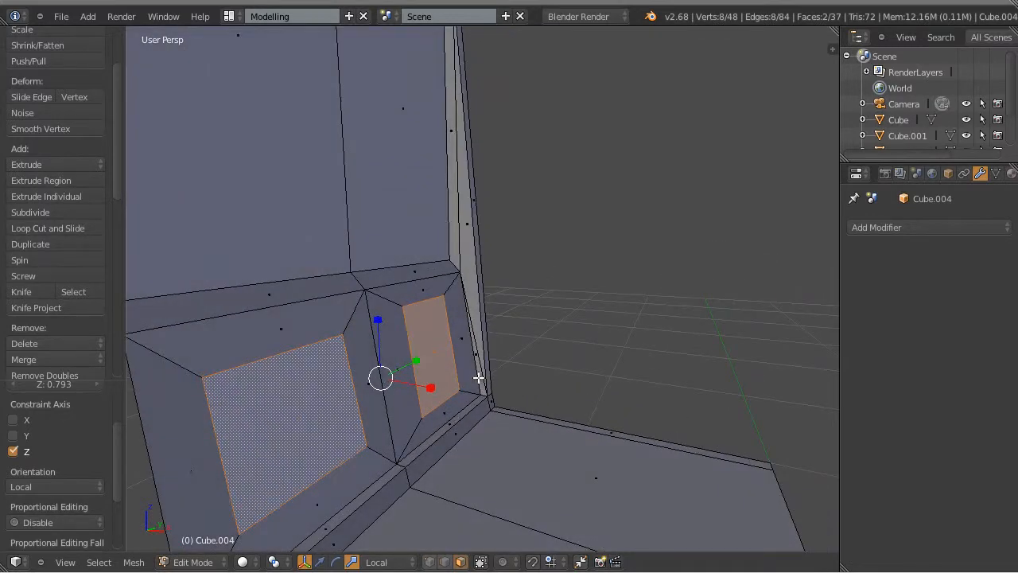
pyautogui.press('e')
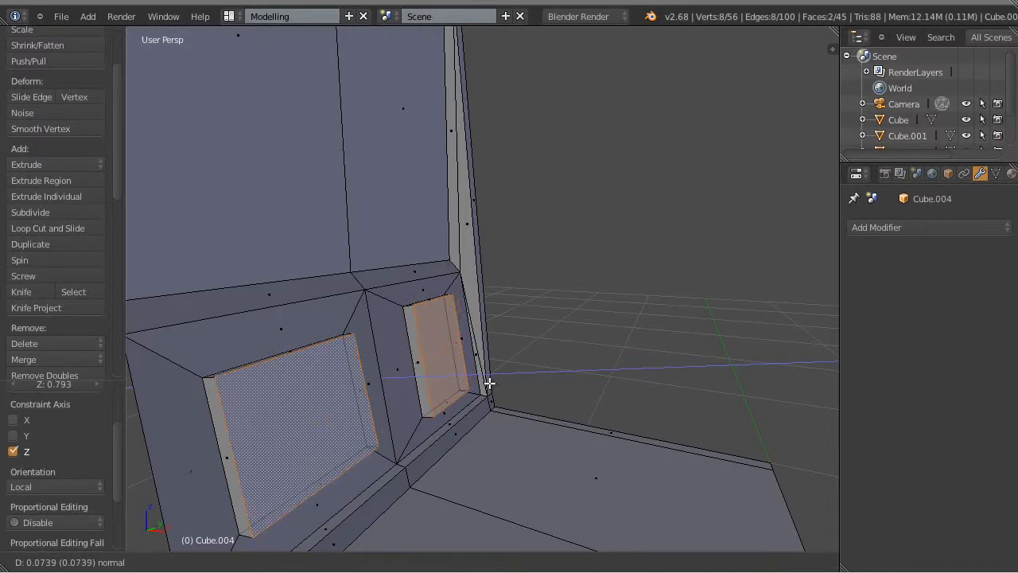
pyautogui.click(489, 382)
pyautogui.moveTo(604, 453); pyautogui.dragTo(581, 442, button='middle')
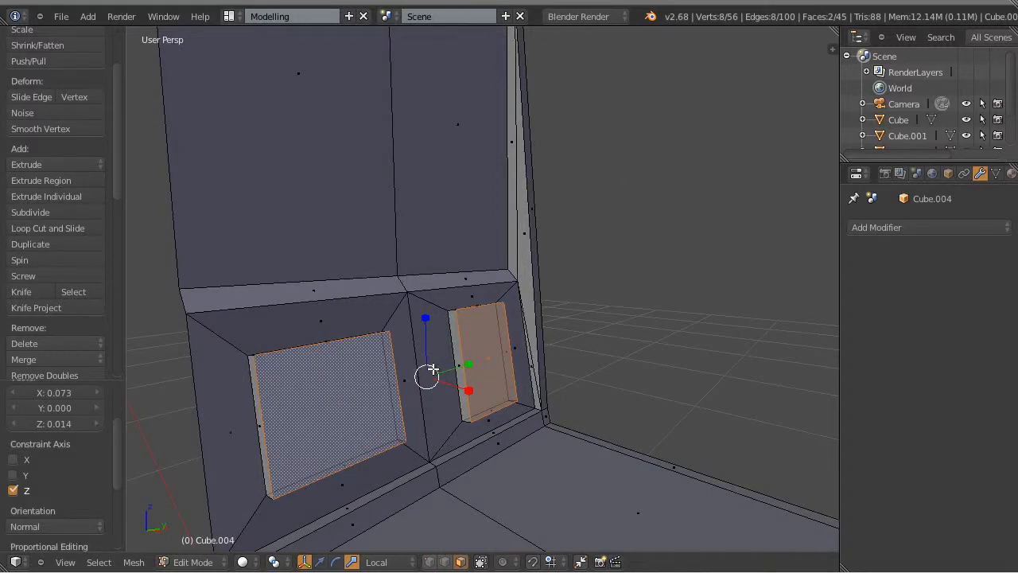
# Step: Try to scale the two extruded panel faces together and clear the selection
pyautogui.press('s')
pyautogui.click(430, 371)
pyautogui.moveTo(477, 390)
pyautogui.mouseDown(button='middle')
pyautogui.moveTo(411, 391)
pyautogui.moveTo(466, 391)
pyautogui.mouseUp(button='middle')
pyautogui.press('a')
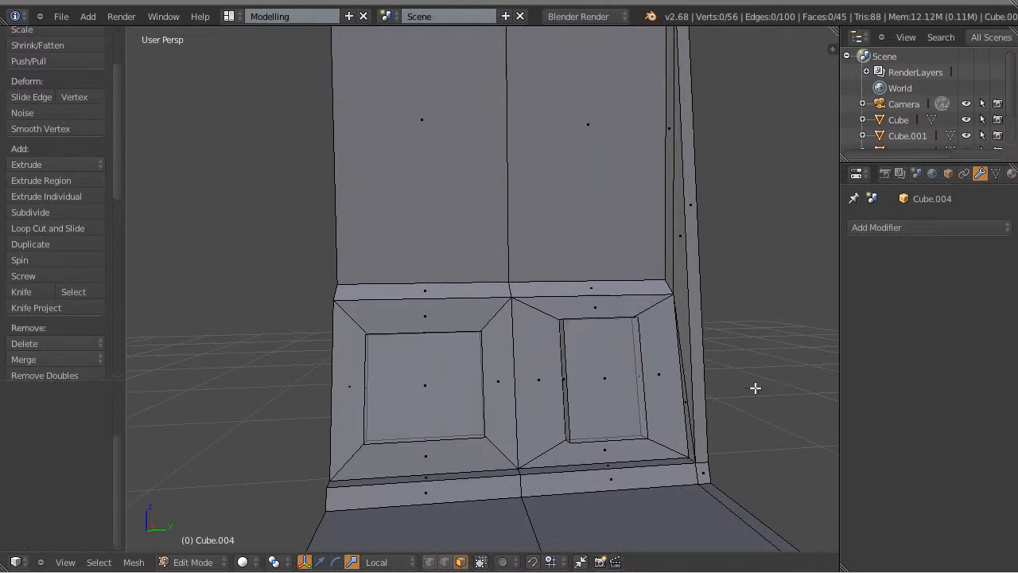
# Step: Taper the right raised panel on the lower wall by scaling its front face uniformly to about 0.77
pyautogui.rightClick(594, 376)
pyautogui.moveTo(586, 397); pyautogui.dragTo(595, 376, button='middle')
pyautogui.press('s')
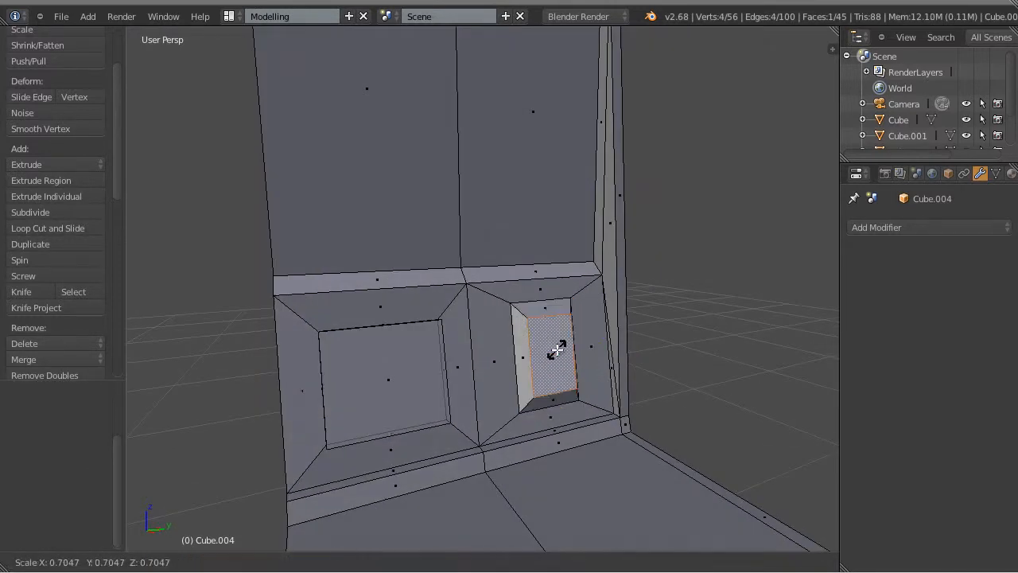
pyautogui.click(554, 350)
# Step: Taper the left raised panel by scaling its front face uniformly to about 0.78, and clear the selection
pyautogui.rightClick(409, 356)
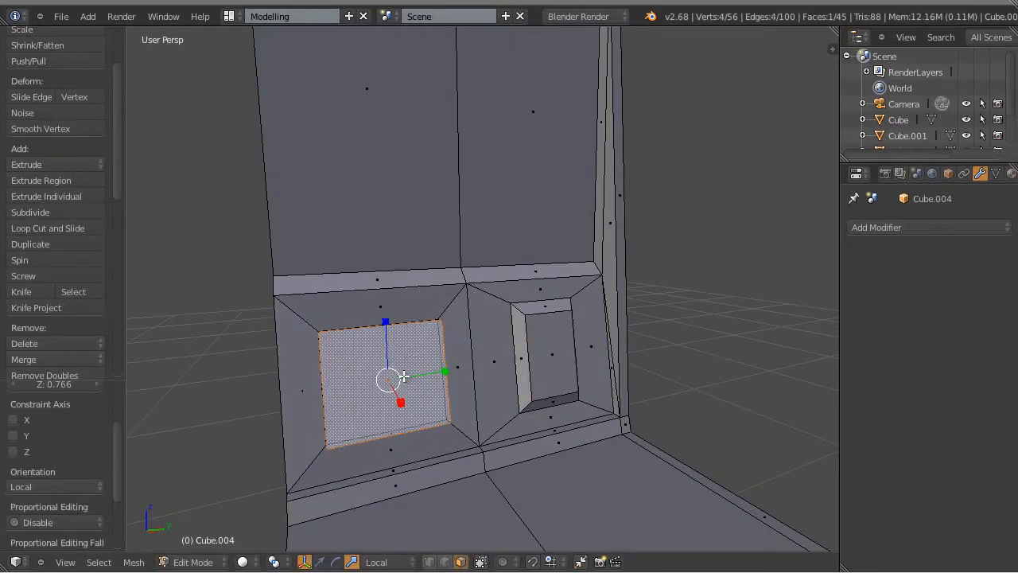
pyautogui.press('s')
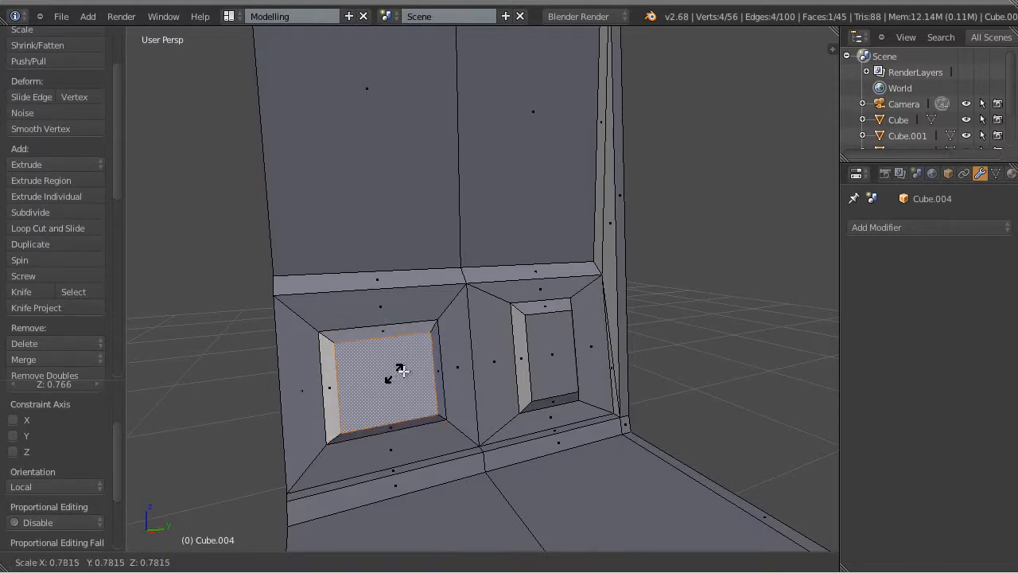
pyautogui.click(395, 371)
pyautogui.press('a')
# Step: Examine the tapered lower-wall panels and the adjoining floor section from several angles
pyautogui.scroll(-3, 675, 358)
pyautogui.moveTo(671, 367); pyautogui.dragTo(741, 416, button='middle')
pyautogui.scroll(5, 644, 374)
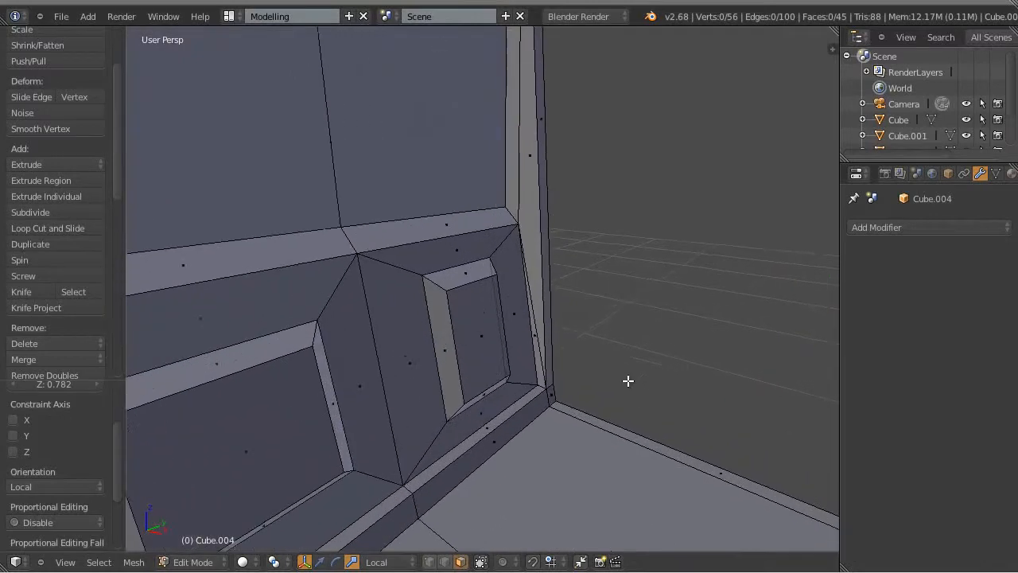
pyautogui.scroll(-4, 628, 379)
pyautogui.scroll(3, 332, 389)
pyautogui.scroll(-2, 332, 389)
pyautogui.moveTo(597, 394); pyautogui.dragTo(508, 449, button='middle')
pyautogui.keyDown('shift'); pyautogui.moveTo(597, 415); pyautogui.dragTo(578, 283, button='middle'); pyautogui.keyUp('shift')
pyautogui.moveTo(585, 323); pyautogui.dragTo(567, 360, button='middle')
pyautogui.keyDown('shift'); pyautogui.moveTo(567, 359); pyautogui.dragTo(564, 325, button='middle'); pyautogui.keyUp('shift')
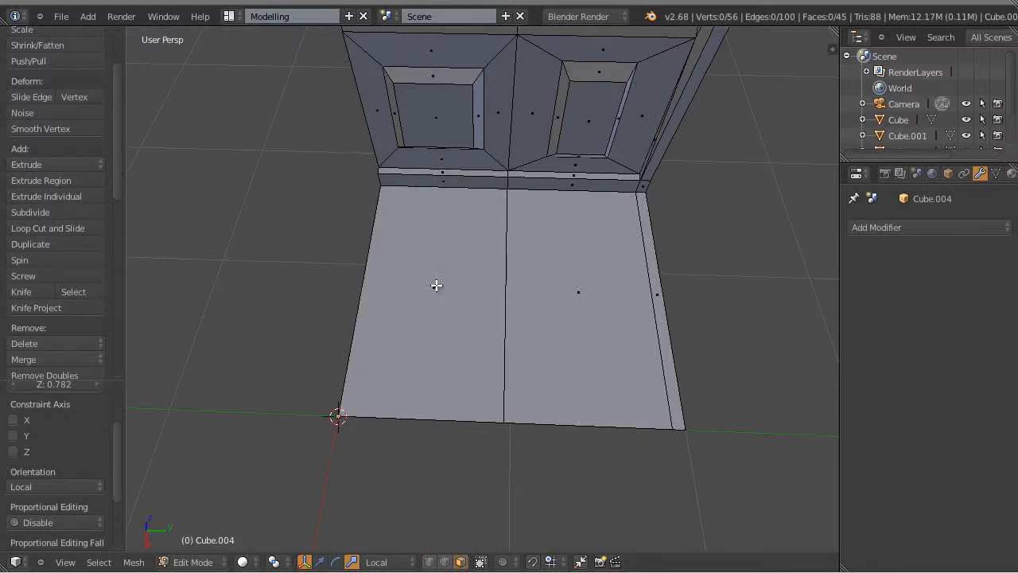
# Step: Add two evenly spaced loop cuts across the floor, parallel to the wall, with the edge slide factor at 0
pyautogui.click(62, 228)
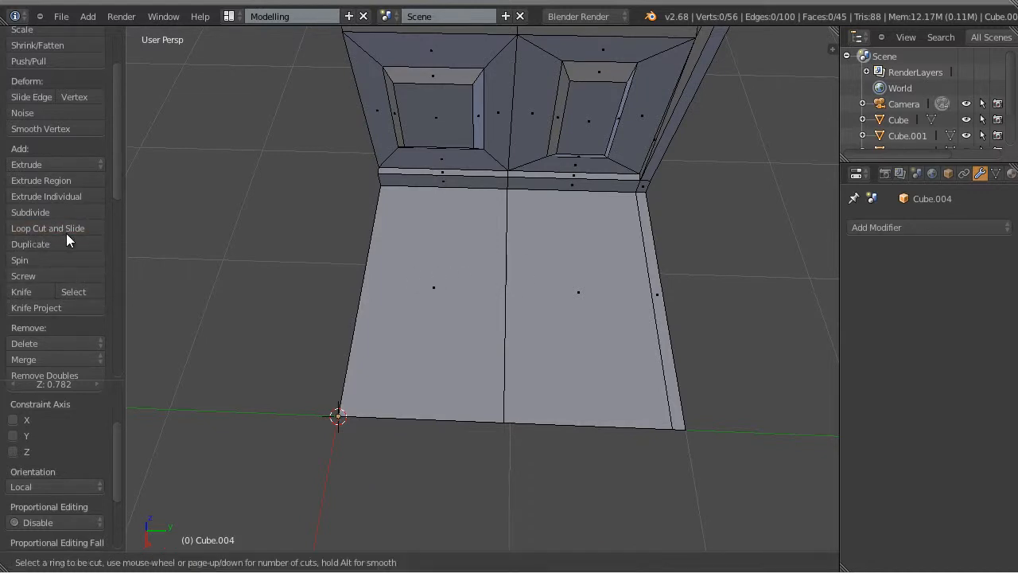
pyautogui.click(518, 303)
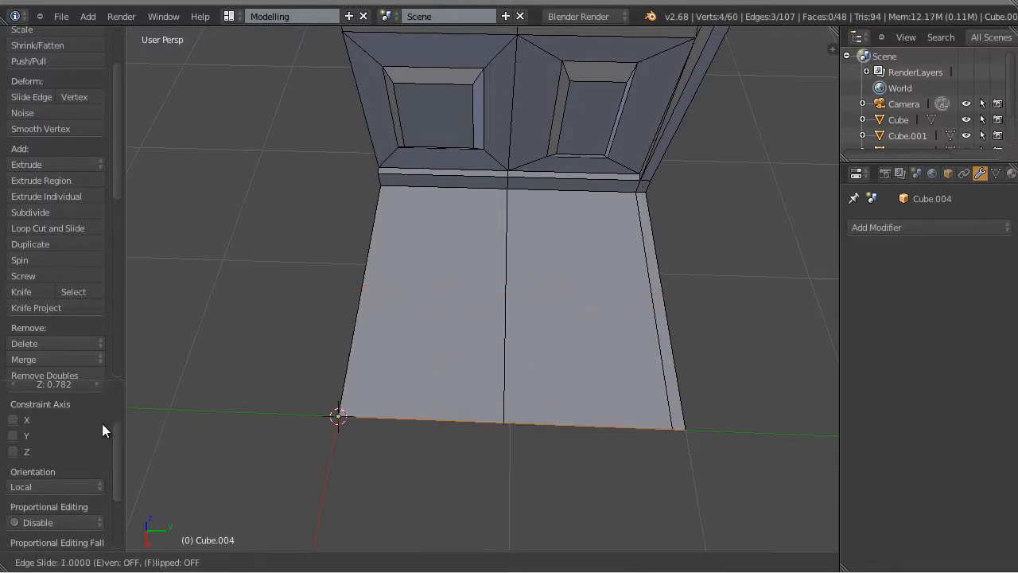
pyautogui.click(449, 350)
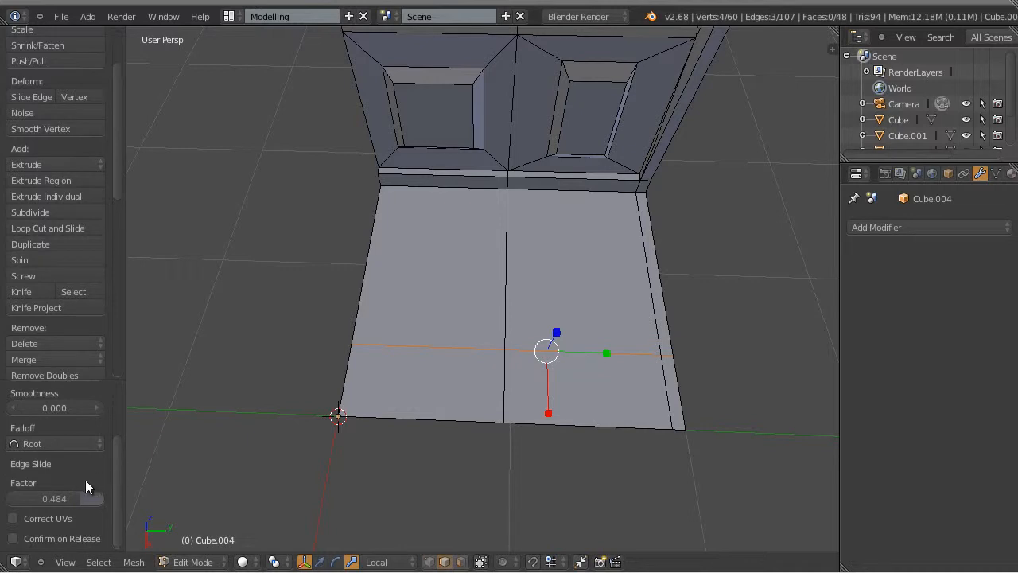
pyautogui.click(67, 498)
pyautogui.write('0')
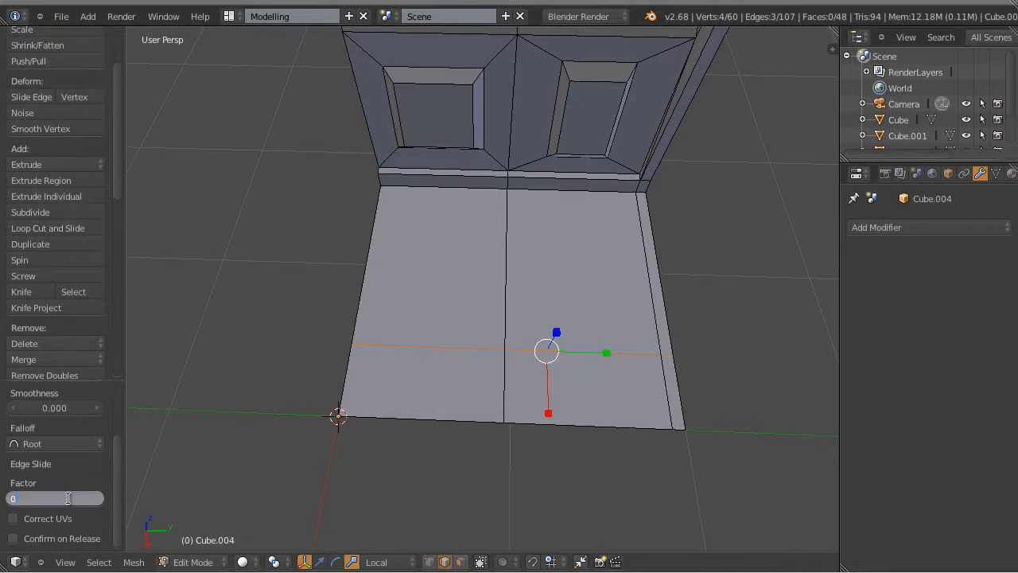
pyautogui.press('Return')
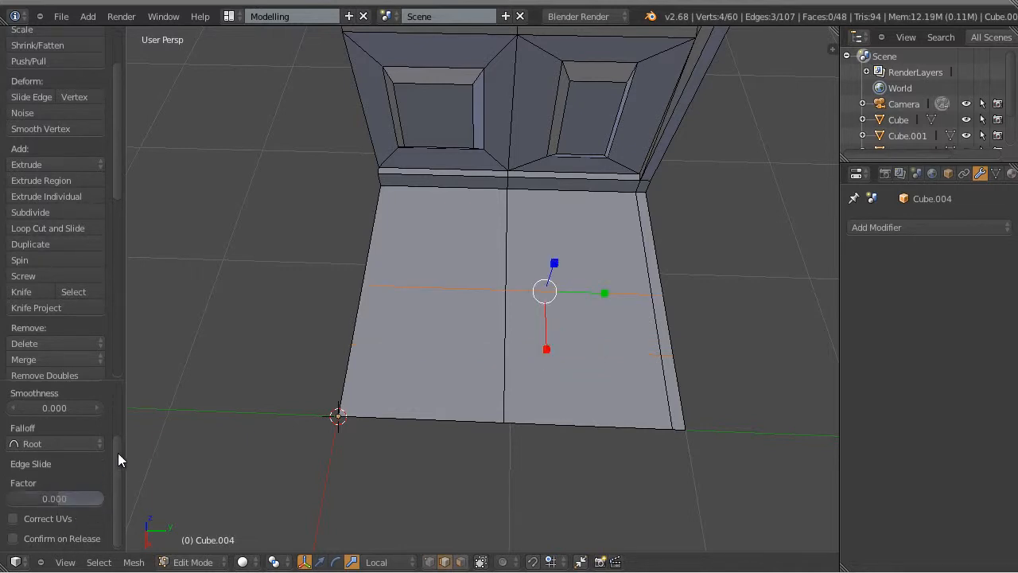
pyautogui.scroll(3, 120, 437)
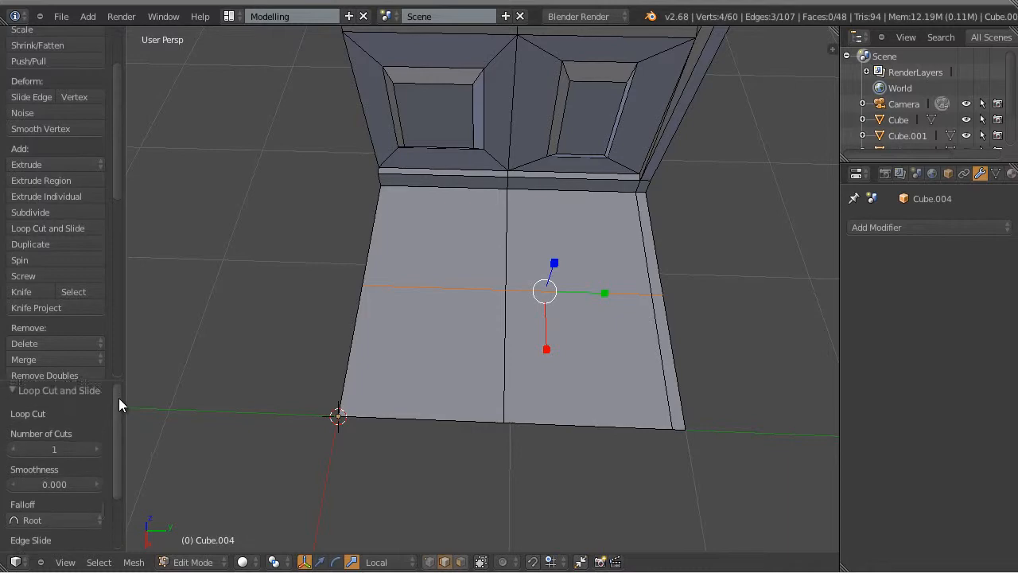
pyautogui.click(97, 450)
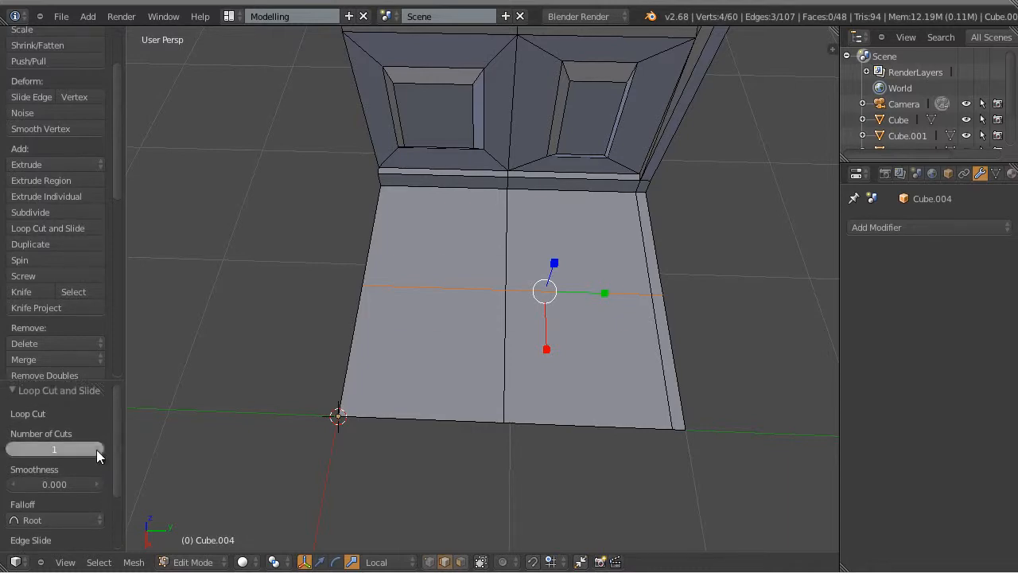
# Step: Spread the two floor loops apart by scaling them along local X to about 2.15
pyautogui.moveTo(439, 330); pyautogui.dragTo(495, 353, button='middle')
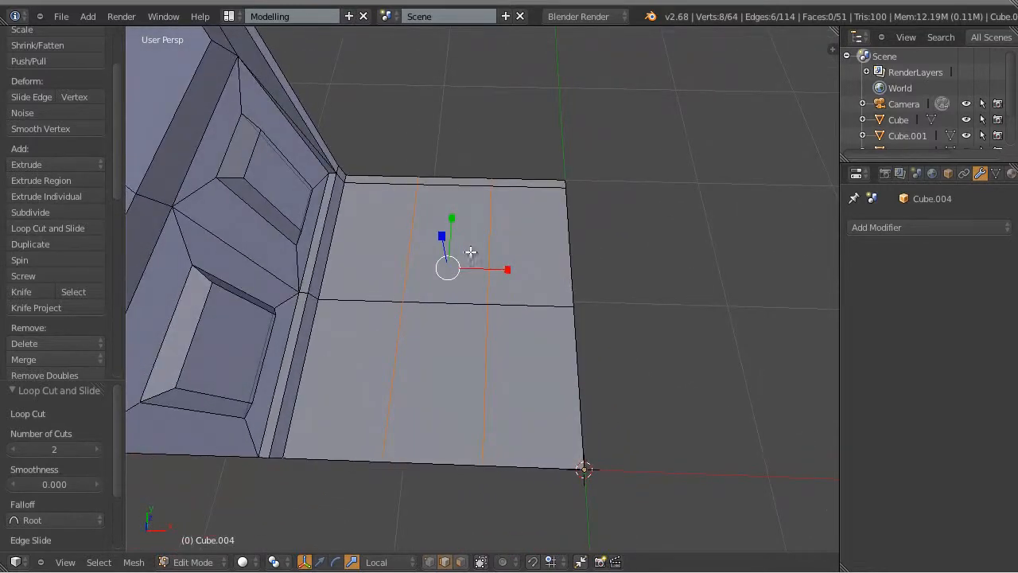
pyautogui.press('s')
pyautogui.press('x')
pyautogui.press('x')
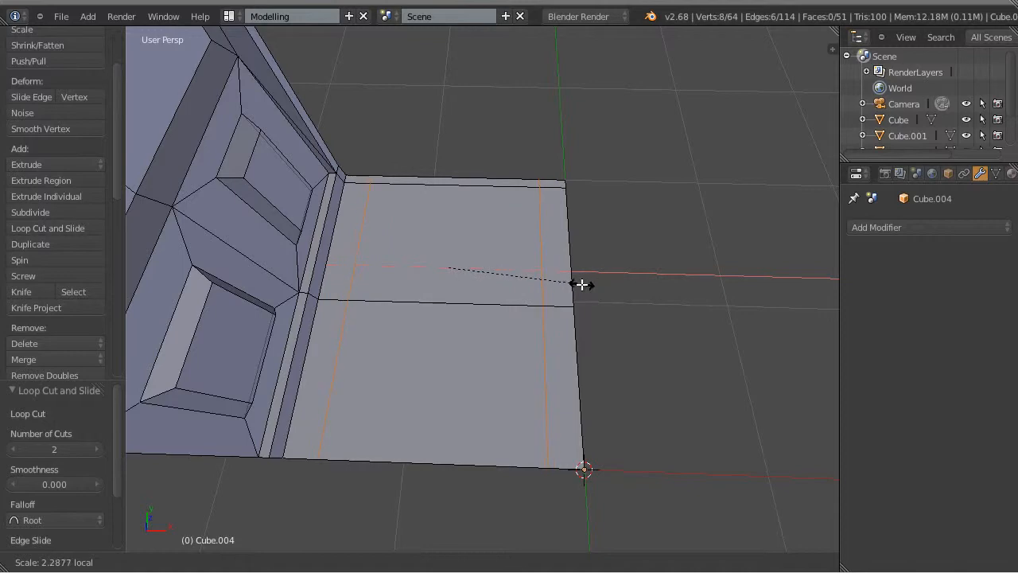
pyautogui.click(583, 299)
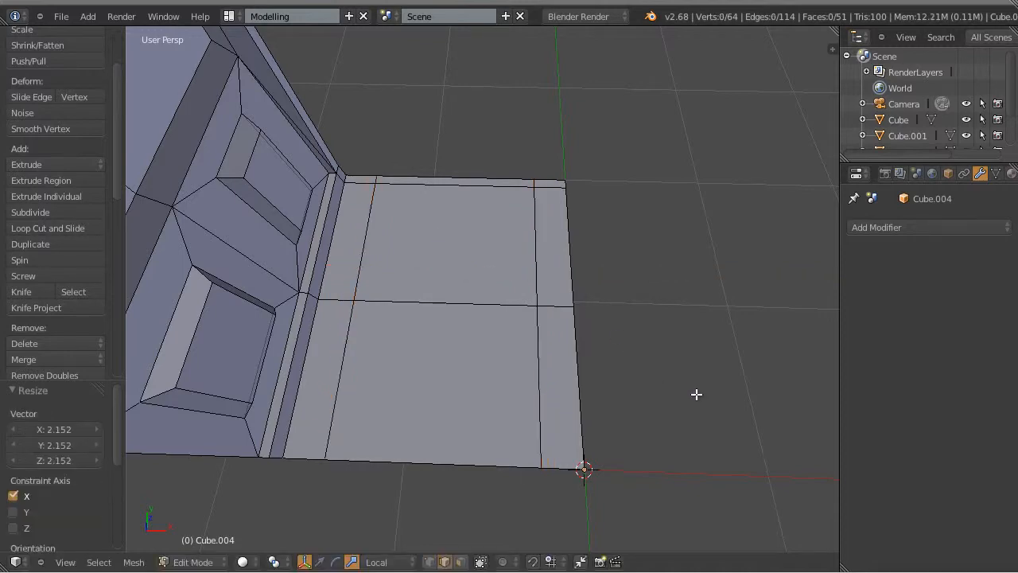
# Step: Inset the two large middle floor faces together in face select mode, with a thickness of about 0.077
pyautogui.moveTo(695, 393); pyautogui.dragTo(352, 373, button='middle')
pyautogui.moveTo(569, 322); pyautogui.dragTo(467, 282, button='middle')
pyautogui.hotkey('ctrl', 'Tab')
pyautogui.click(509, 271)
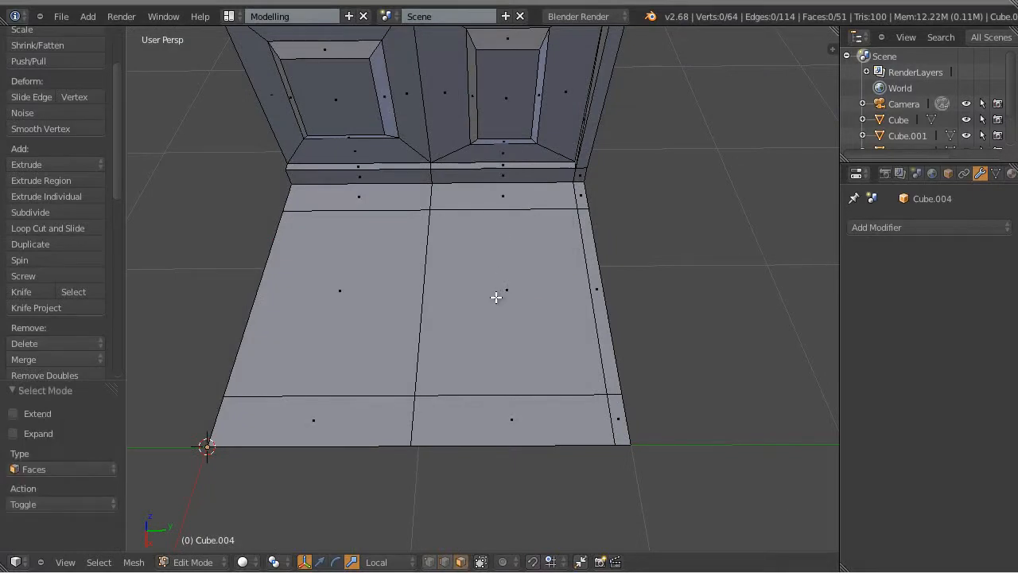
pyautogui.rightClick(498, 296)
pyautogui.keyDown('shift'); pyautogui.rightClick(386, 294); pyautogui.keyUp('shift')
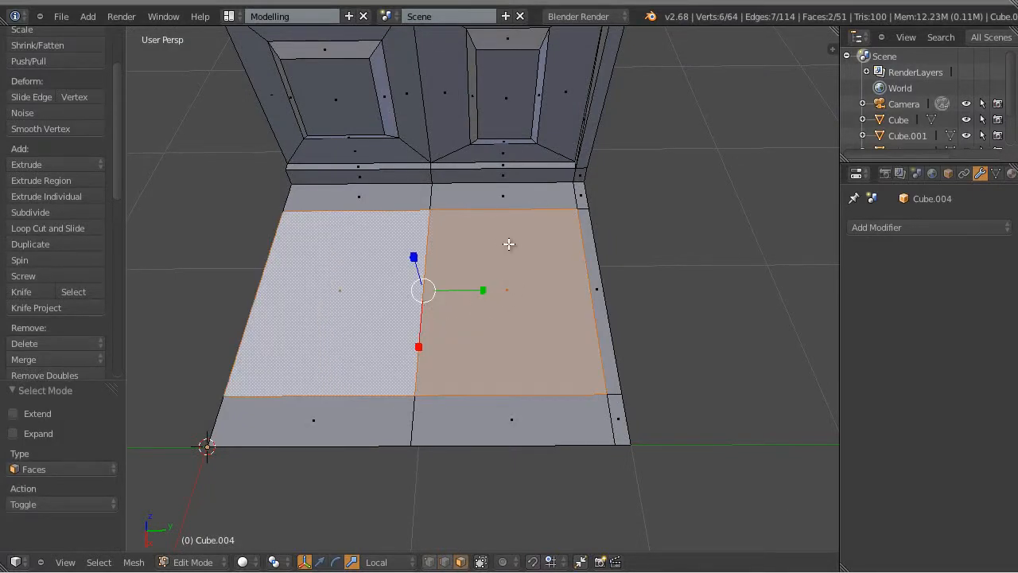
pyautogui.press('w')
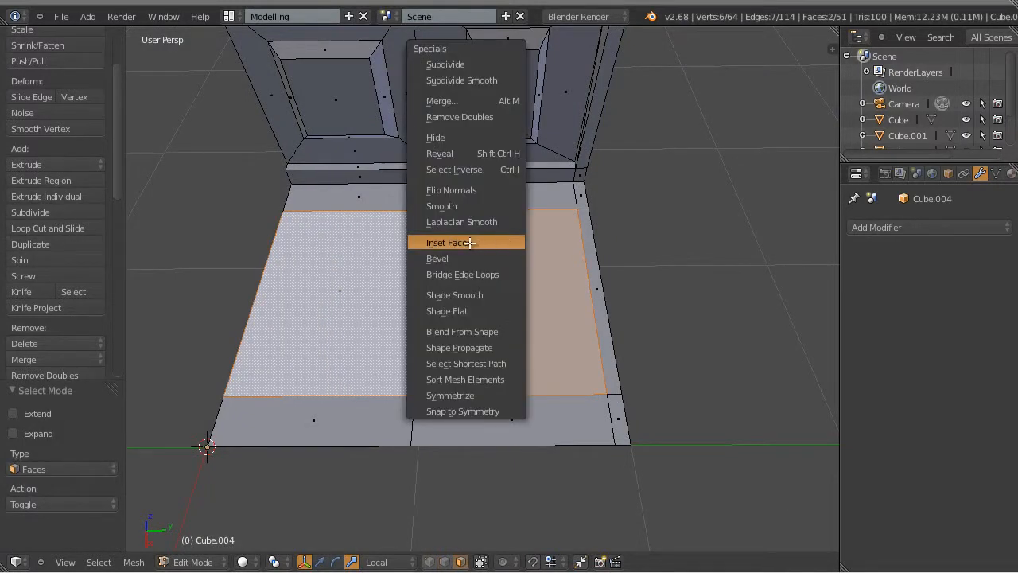
pyautogui.click(469, 242)
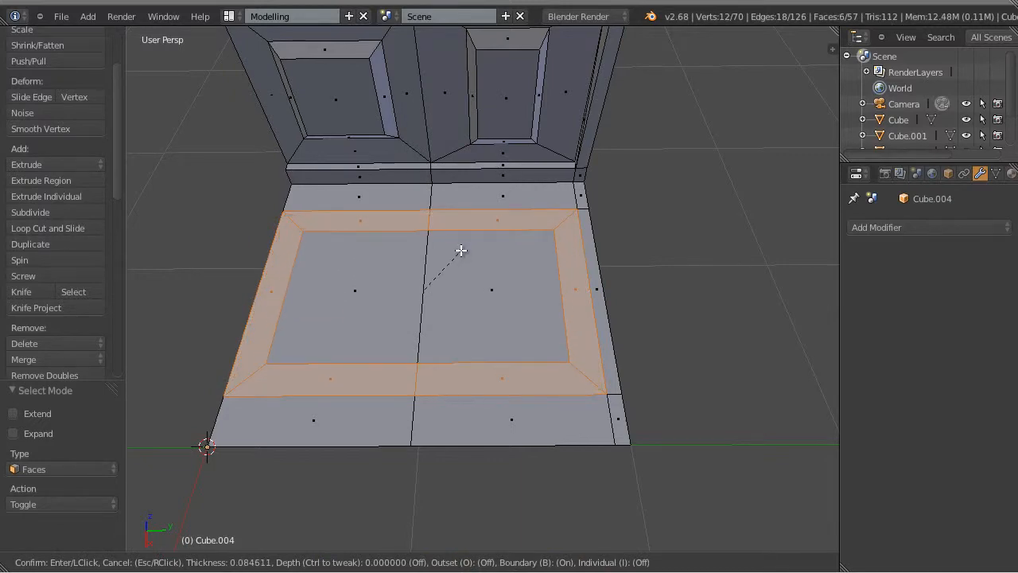
pyautogui.click(458, 247)
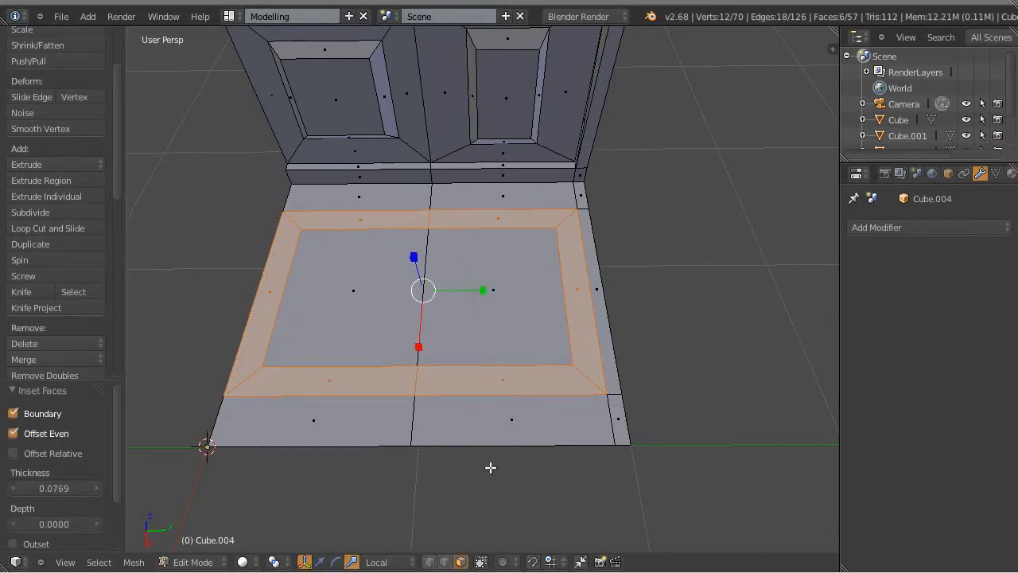
# Step: Try to scale the floor inset's border faces along X to about 1.11
pyautogui.moveTo(488, 466); pyautogui.dragTo(563, 398, button='middle')
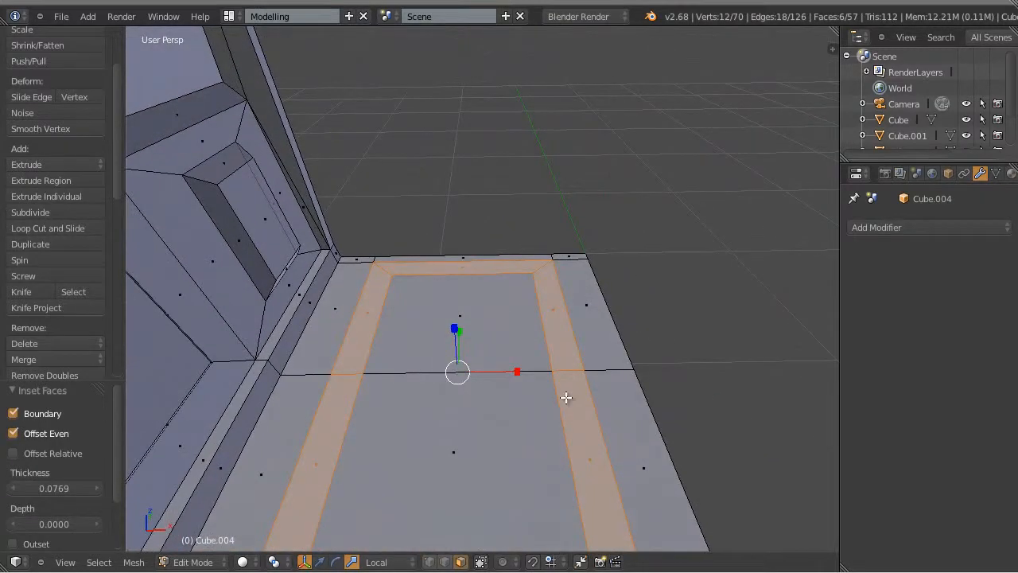
pyautogui.press('s')
pyautogui.press('x')
pyautogui.click(519, 370)
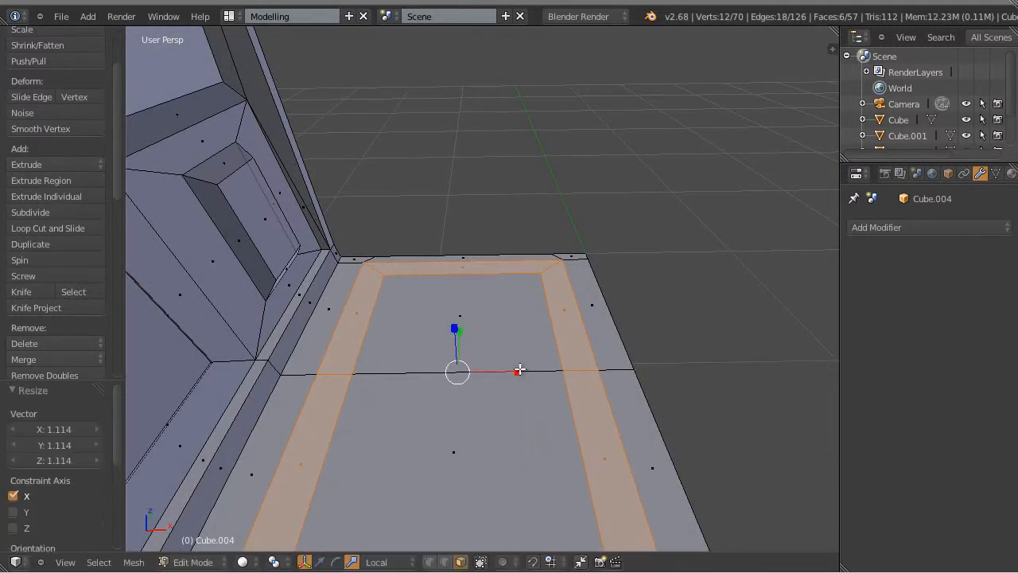
# Step: Widen the floor inset's two inner faces by scaling them along local X to about 1.15, and clear the selection
pyautogui.rightClick(511, 326)
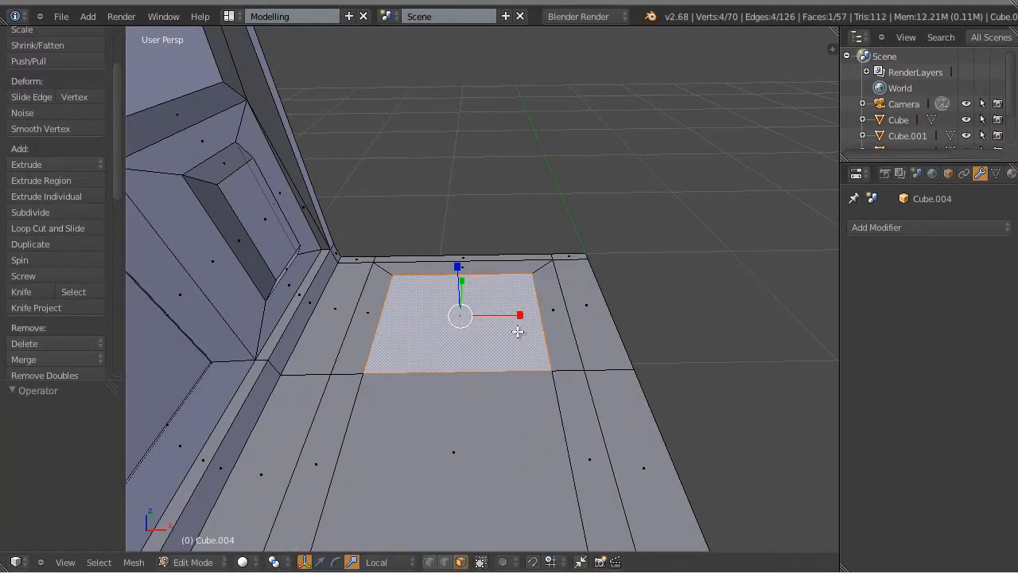
pyautogui.keyDown('shift'); pyautogui.rightClick(473, 447); pyautogui.keyUp('shift')
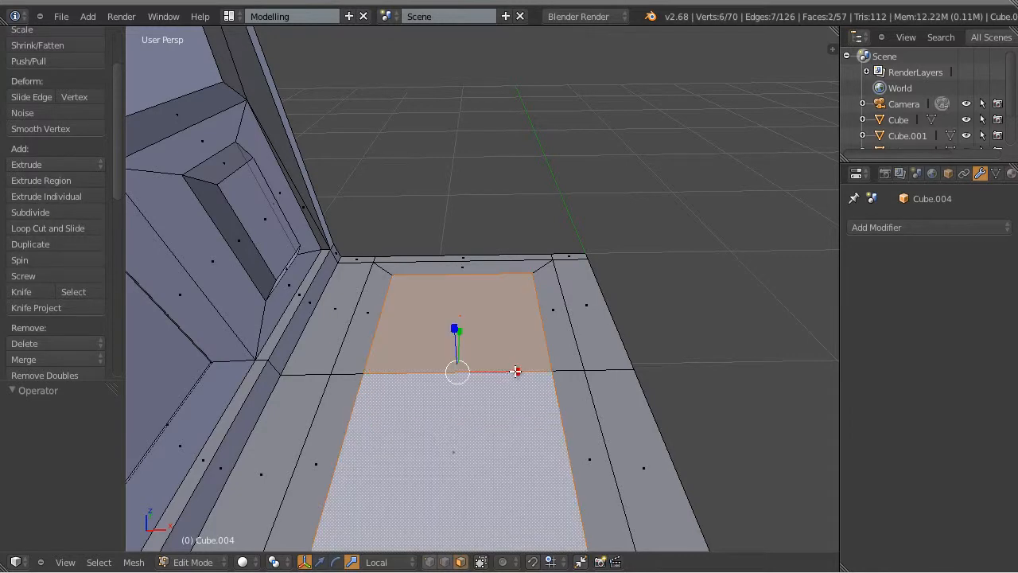
pyautogui.press('s')
pyautogui.press('x')
pyautogui.press('x')
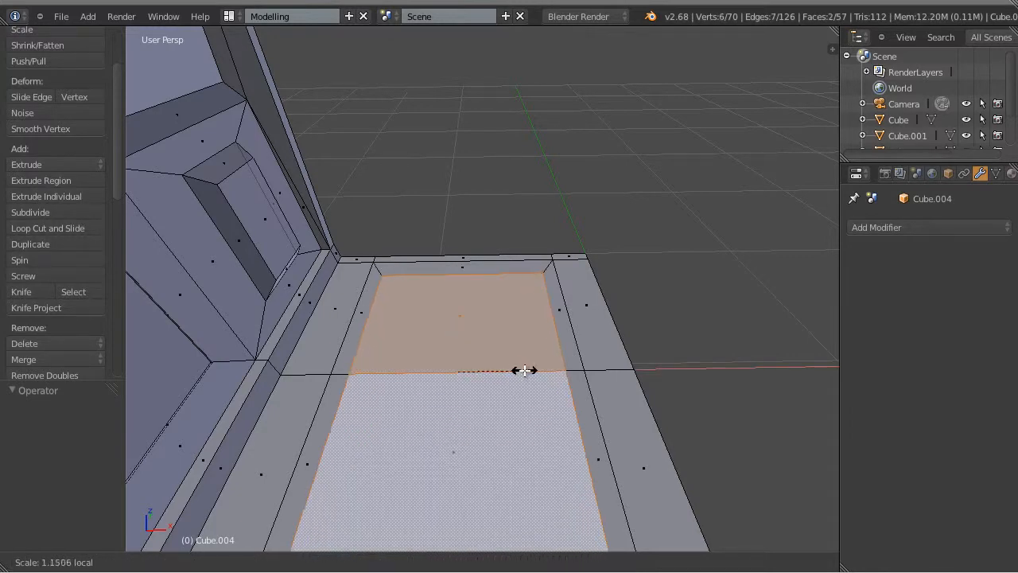
pyautogui.click(518, 371)
pyautogui.moveTo(518, 370); pyautogui.dragTo(445, 434, button='middle')
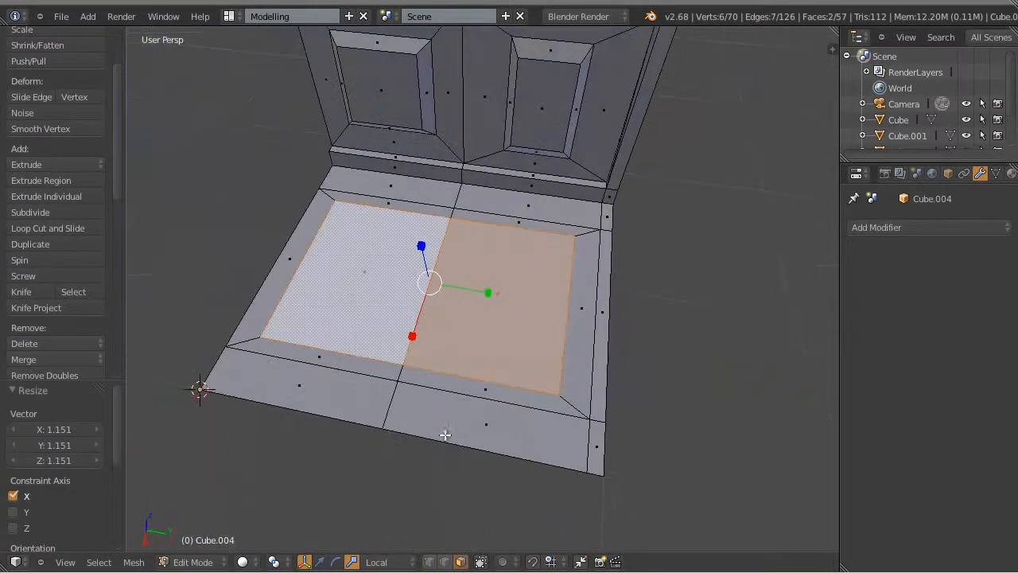
pyautogui.press('a')
pyautogui.moveTo(544, 360); pyautogui.dragTo(412, 322, button='middle')
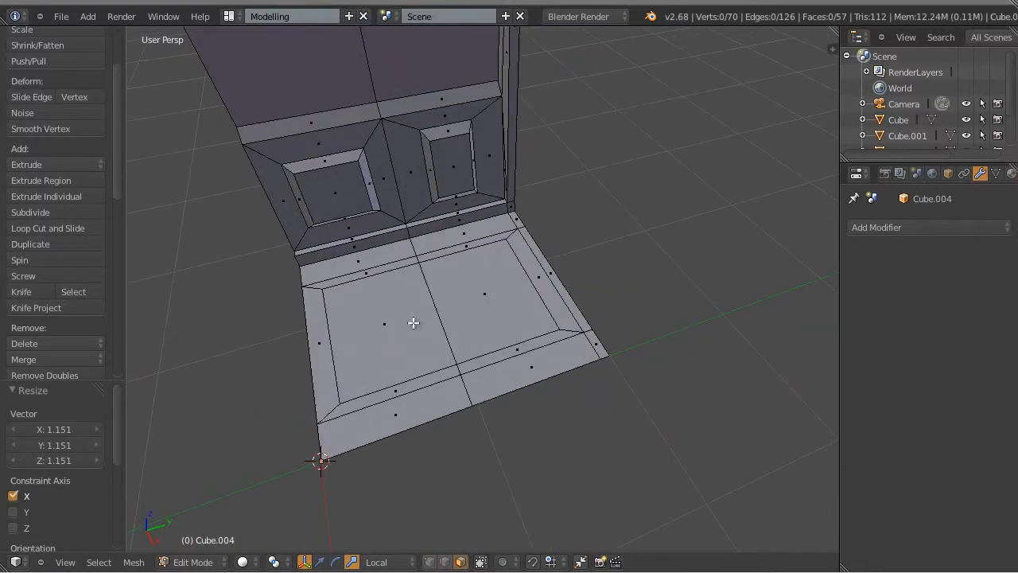
pyautogui.rightClick(404, 302)
pyautogui.keyDown('shift'); pyautogui.rightClick(470, 288); pyautogui.keyUp('shift')
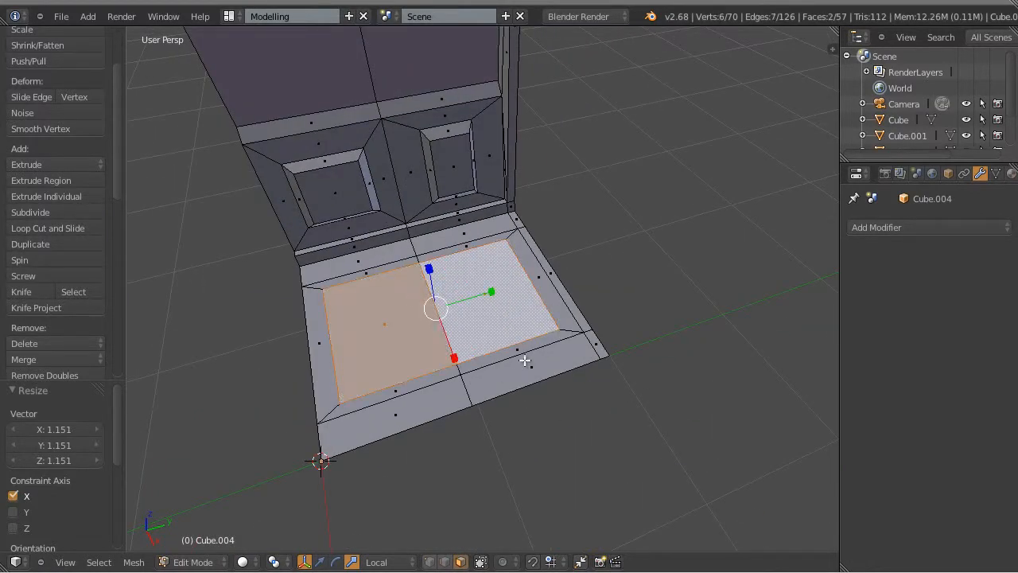
pyautogui.moveTo(528, 359); pyautogui.dragTo(488, 353, button='middle')
pyautogui.scroll(2, 489, 354)
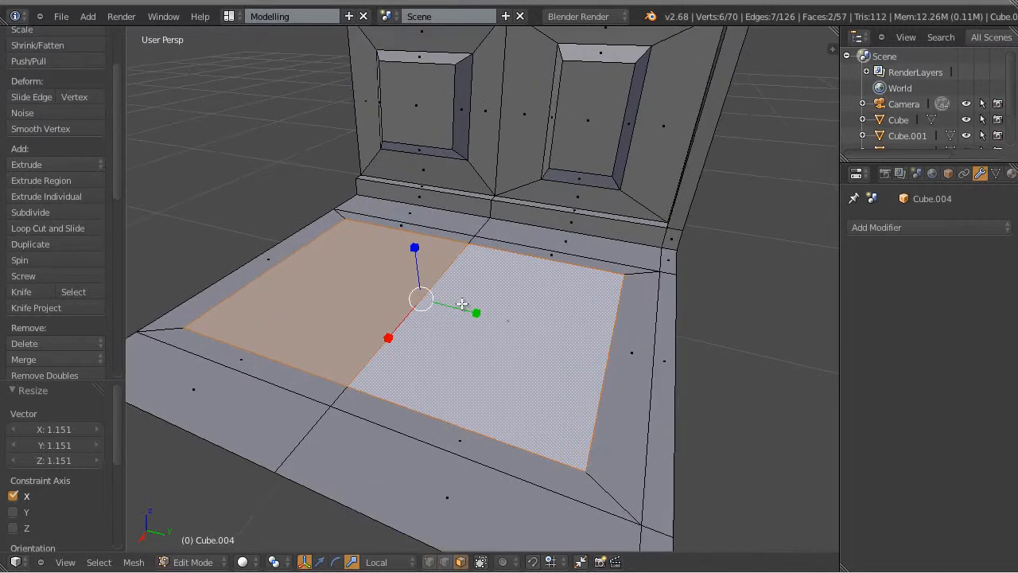
pyautogui.press('a')
pyautogui.rightClick(387, 259)
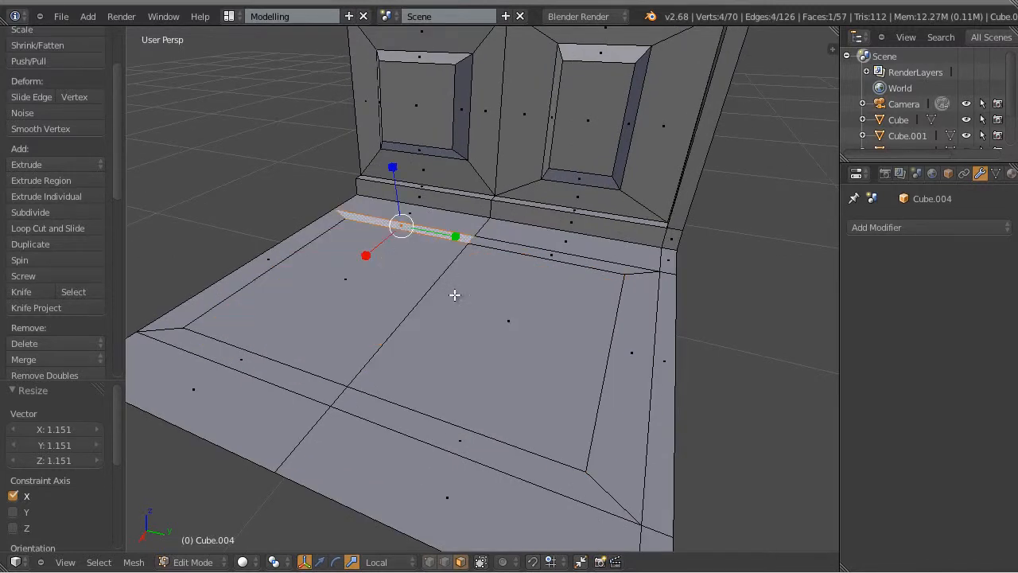
# Step: Extrude the floor inset's two inner faces downward together by about 0.047 and clear the selection
pyautogui.rightClick(392, 297)
pyautogui.keyDown('shift'); pyautogui.rightClick(511, 325); pyautogui.keyUp('shift')
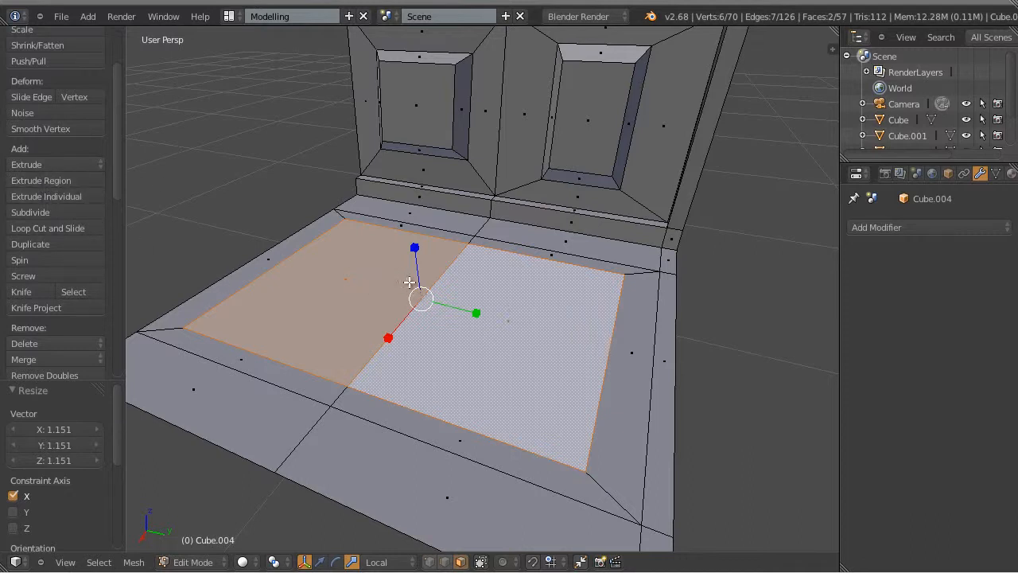
pyautogui.click(82, 180)
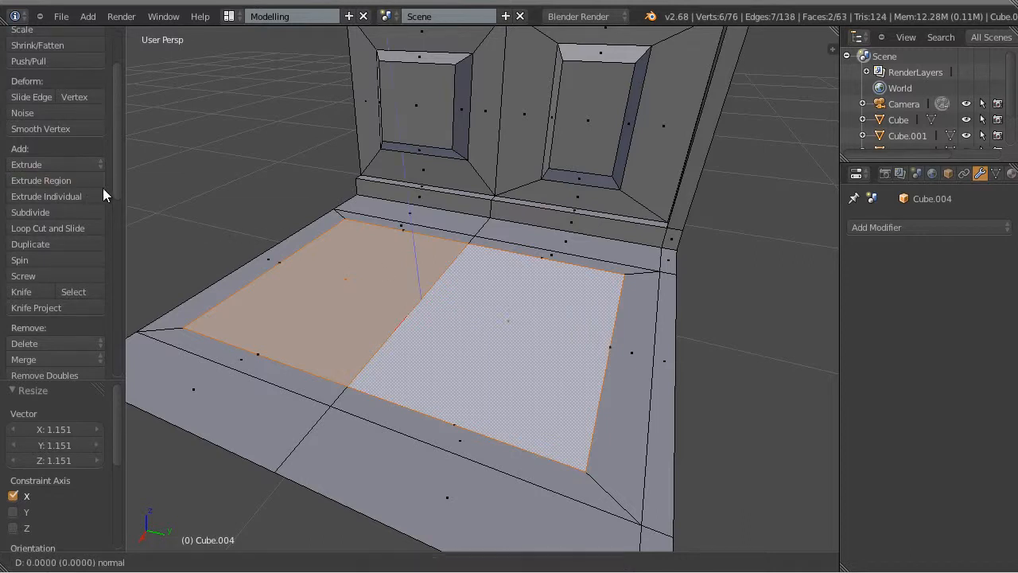
pyautogui.click(211, 168)
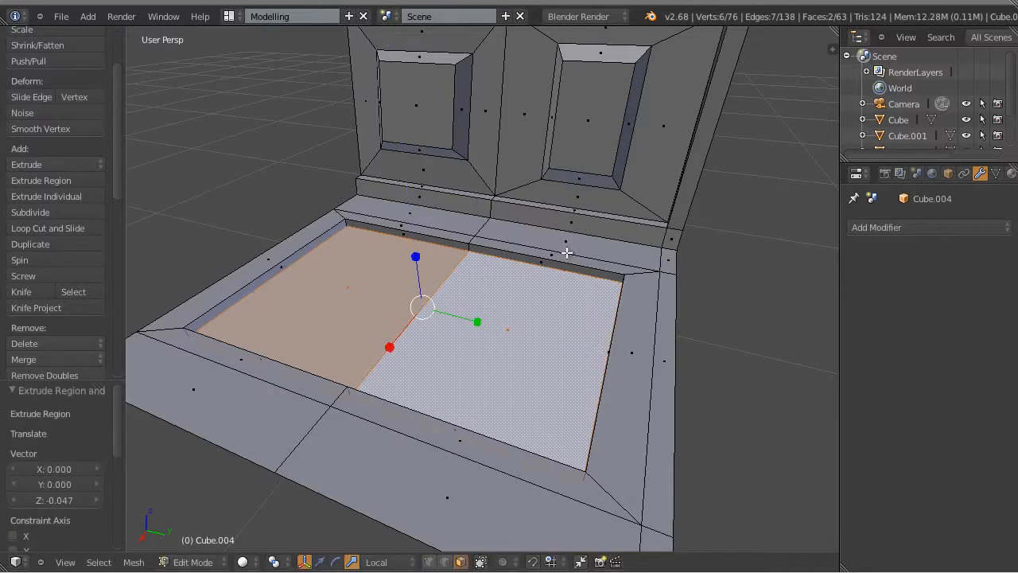
pyautogui.press('a')
pyautogui.scroll(-1, 549, 354)
pyautogui.moveTo(513, 322); pyautogui.dragTo(521, 396, button='middle')
pyautogui.scroll(3, 431, 337)
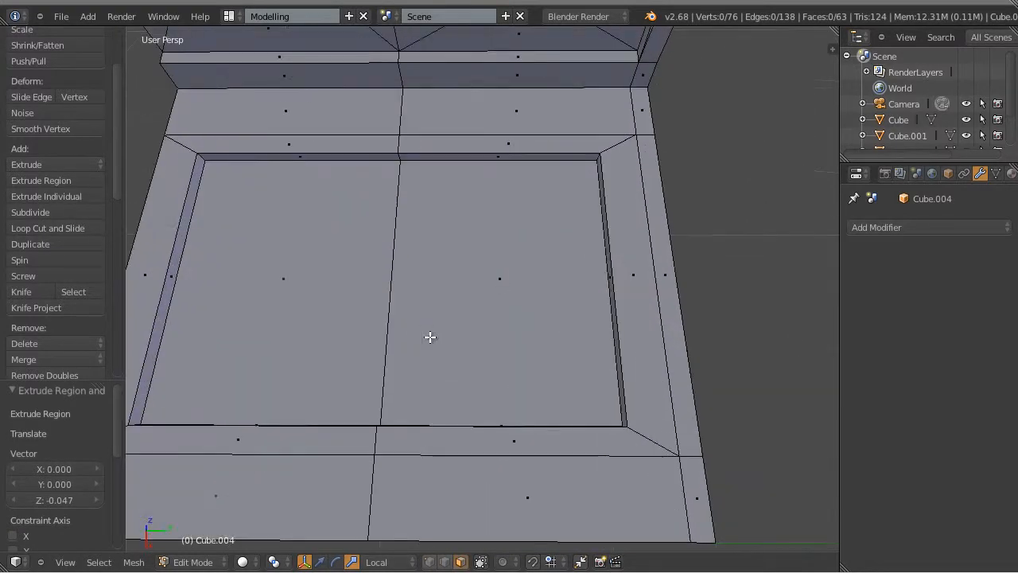
pyautogui.keyDown('shift'); pyautogui.moveTo(366, 241); pyautogui.dragTo(395, 239, button='middle'); pyautogui.keyUp('shift')
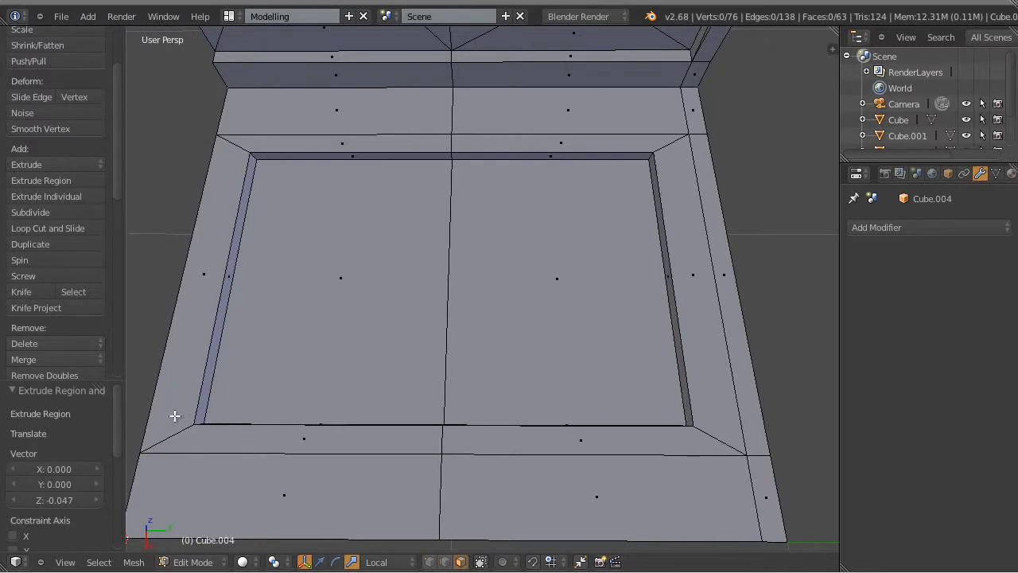
# Step: Bevel the four short vertical corner edges of the floor recess in edge select mode, with an offset of about 0.092
pyautogui.hotkey('ctrl', 'Tab')
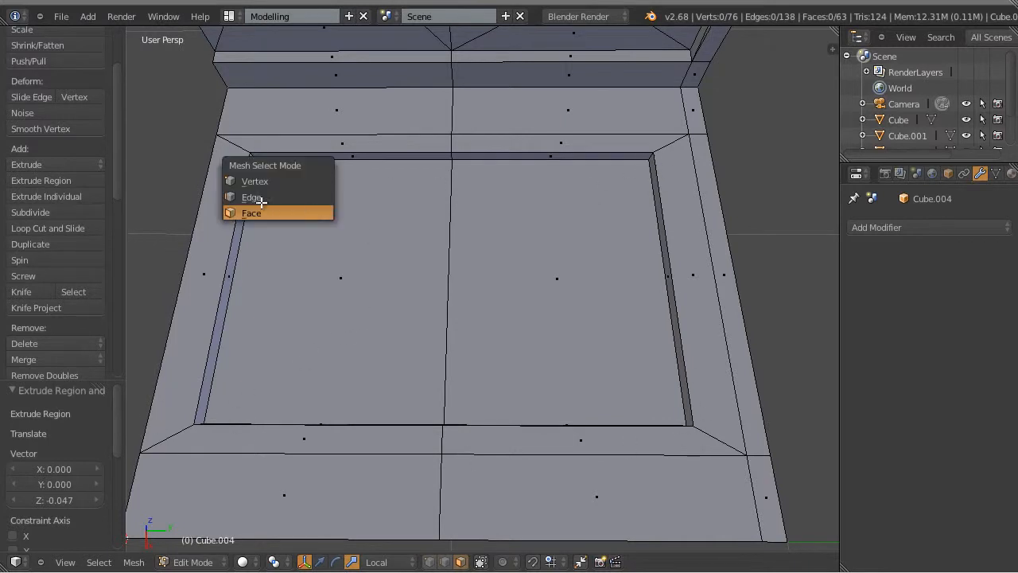
pyautogui.click(260, 202)
pyautogui.moveTo(261, 202); pyautogui.dragTo(539, 401, button='middle')
pyautogui.scroll(5, 530, 393)
pyautogui.rightClick(499, 225)
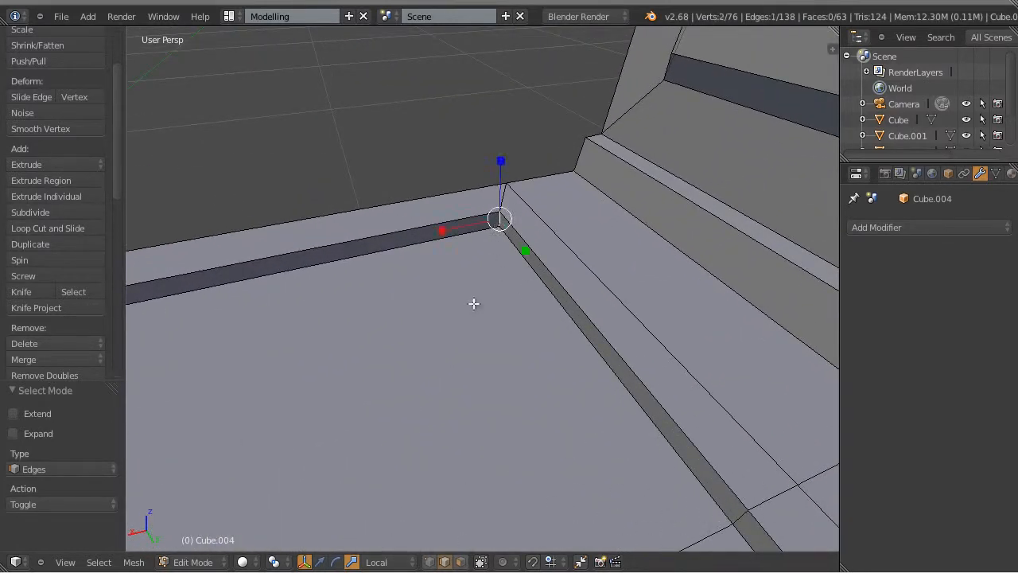
pyautogui.moveTo(473, 302); pyautogui.dragTo(437, 235, button='middle')
pyautogui.keyDown('shift'); pyautogui.rightClick(451, 220); pyautogui.keyUp('shift')
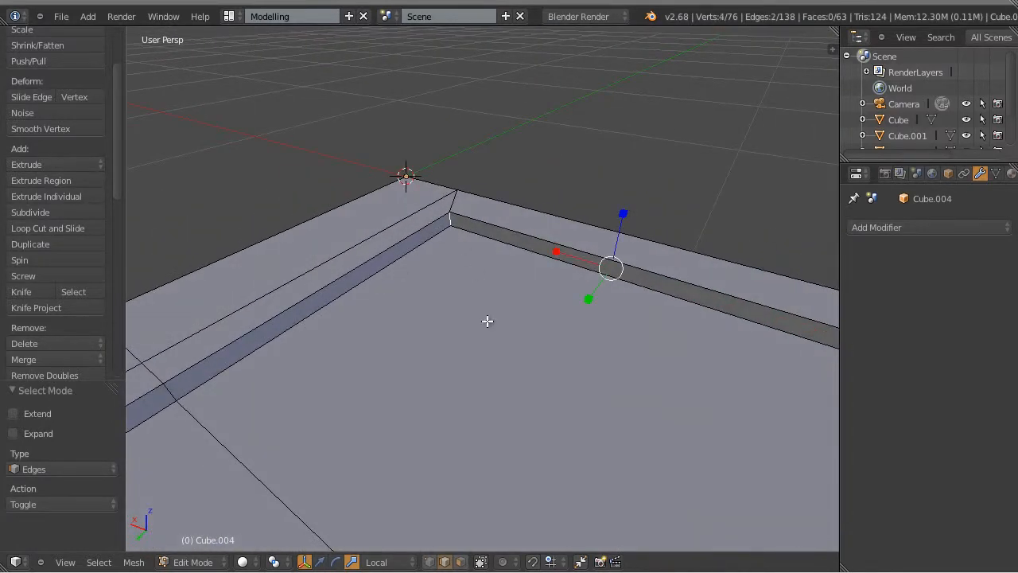
pyautogui.moveTo(486, 321); pyautogui.dragTo(231, 328, button='middle')
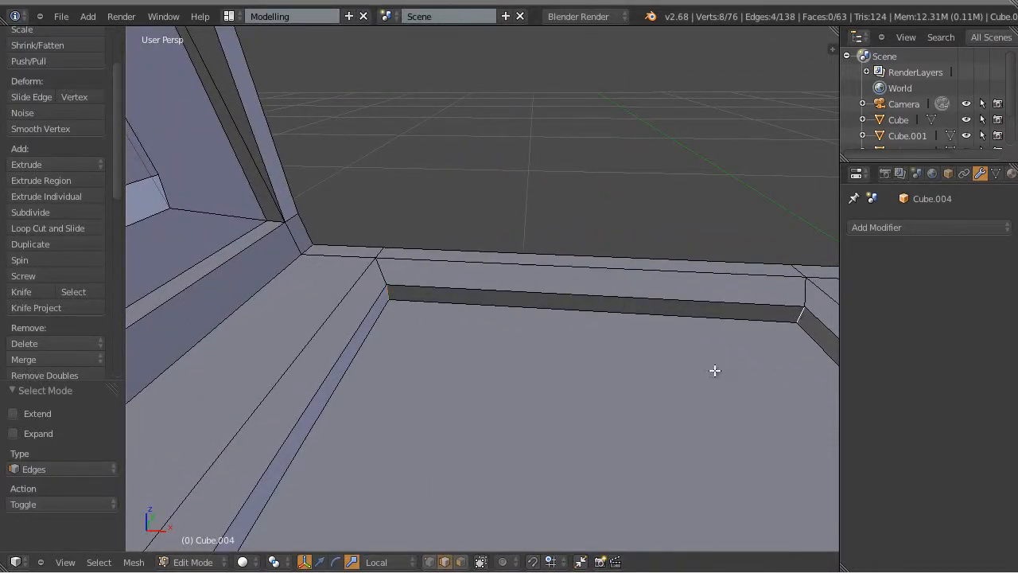
pyautogui.scroll(-3, 711, 367)
pyautogui.moveTo(708, 364); pyautogui.dragTo(565, 375, button='middle')
pyautogui.scroll(2, 565, 375)
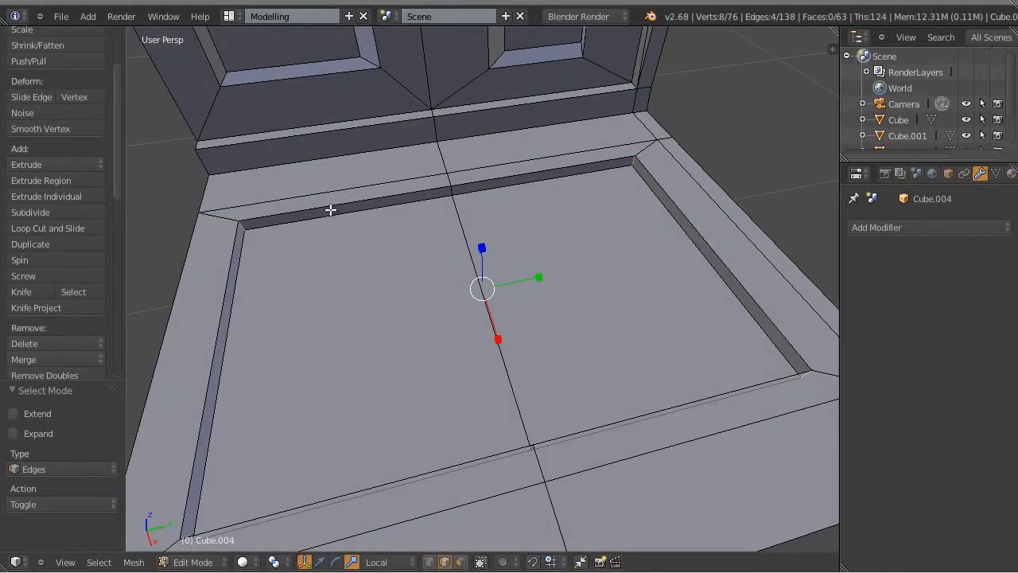
pyautogui.press('w')
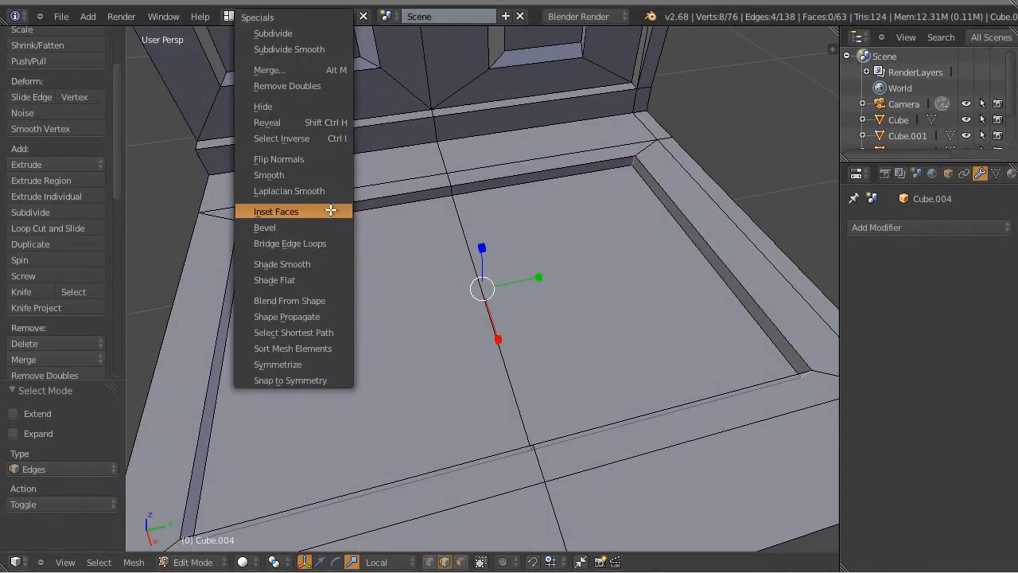
pyautogui.click(265, 226)
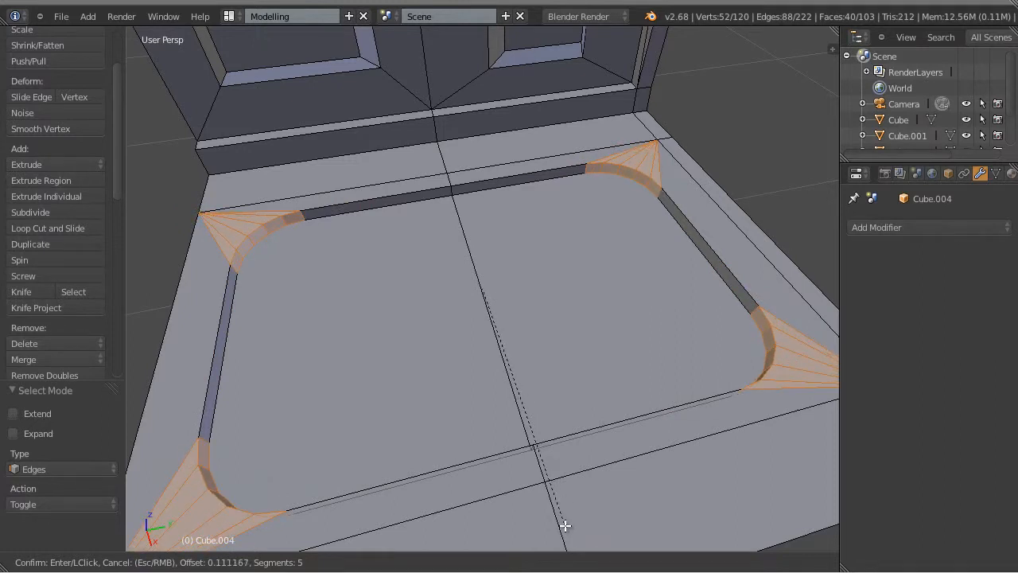
pyautogui.click(564, 521)
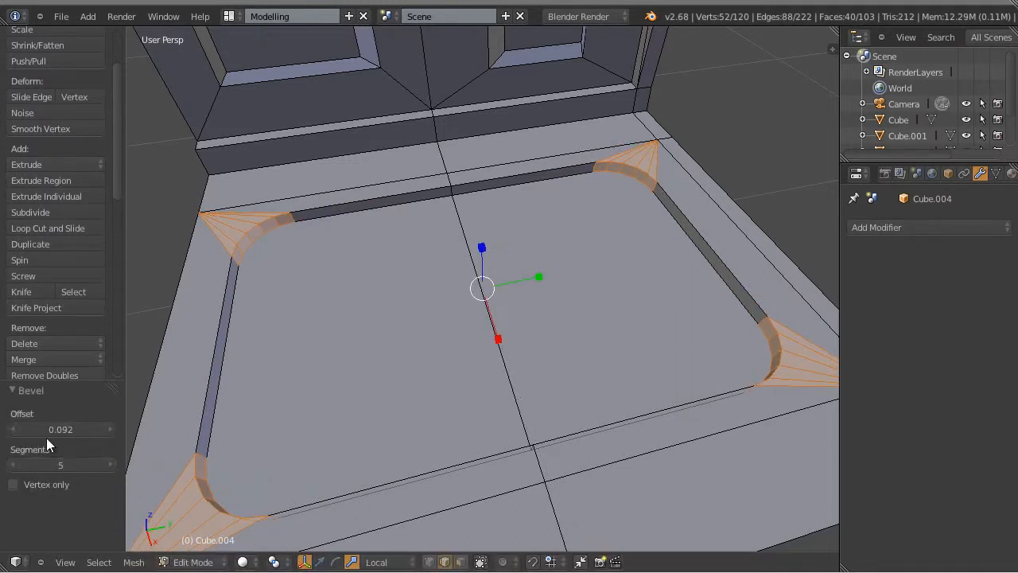
# Step: Set the corner bevel's segments to 4 and clear the selection
pyautogui.click(17, 467)
pyautogui.click(17, 468)
pyautogui.click(18, 468)
pyautogui.click(110, 465)
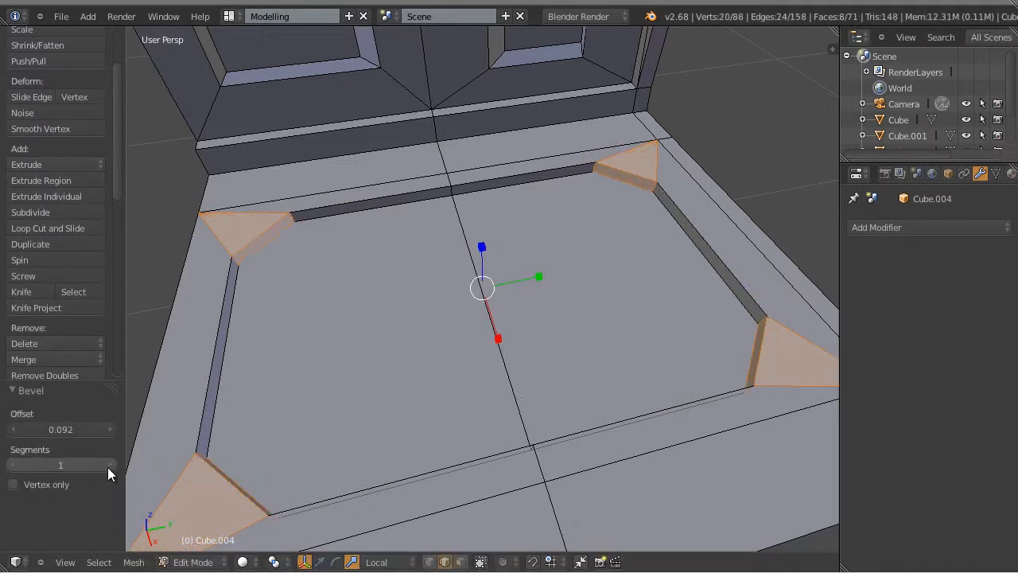
pyautogui.click(111, 464)
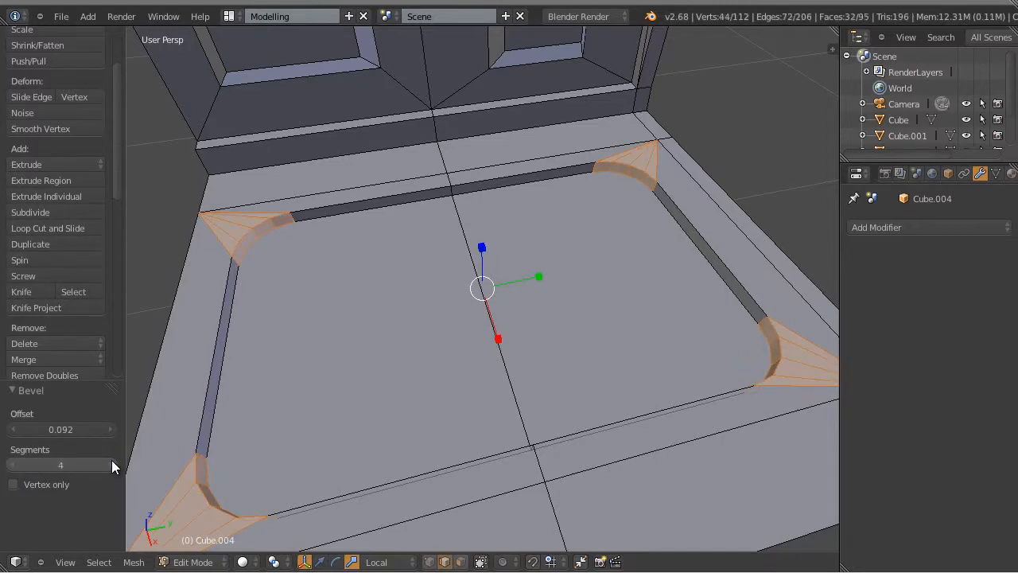
pyautogui.press('a')
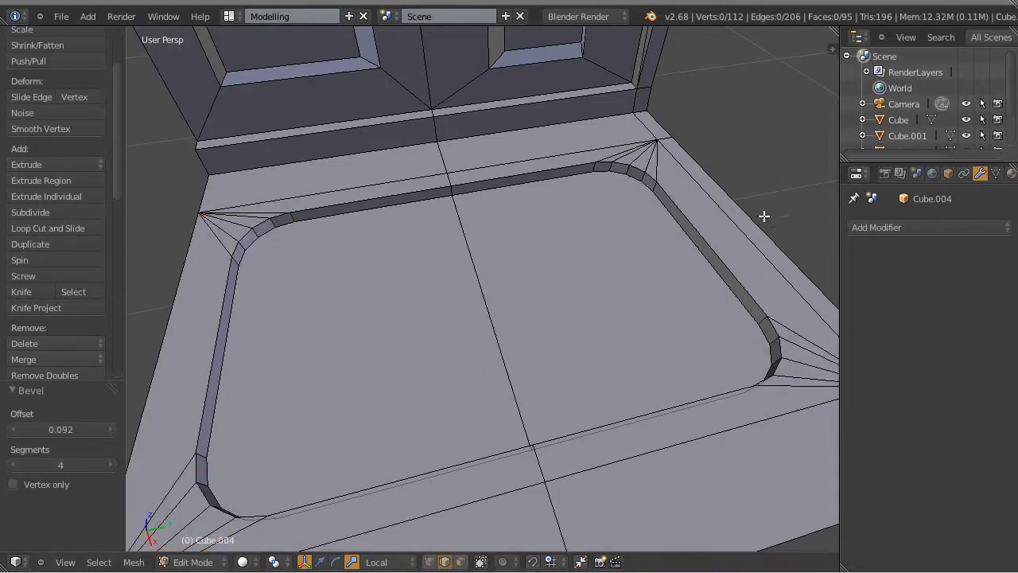
# Step: Inset the two recessed floor faces together in face select mode, with a thickness of about 0.029, and clear the selection
pyautogui.moveTo(763, 216); pyautogui.dragTo(652, 331, button='middle')
pyautogui.hotkey('ctrl', 'Tab')
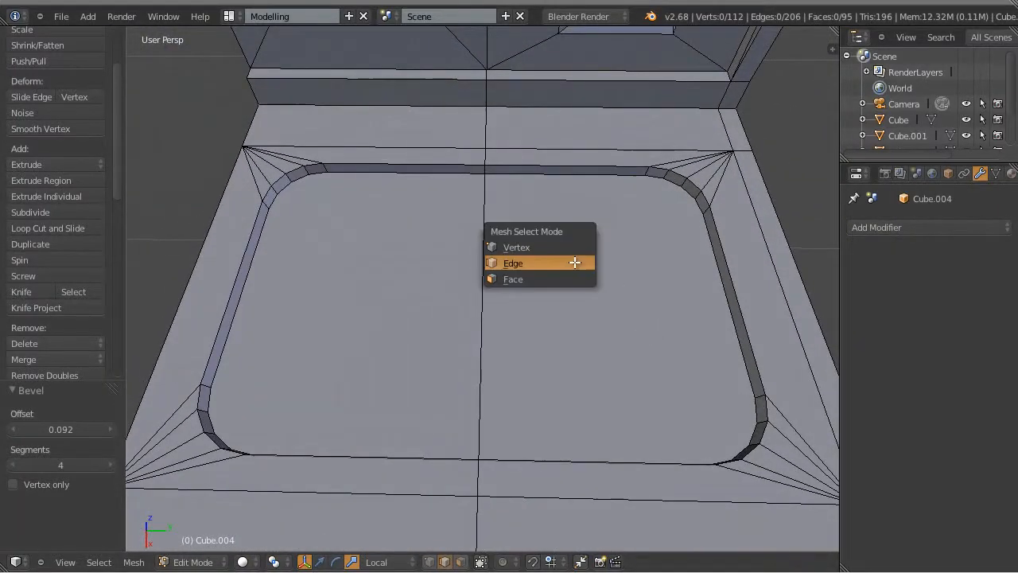
pyautogui.click(532, 279)
pyautogui.click(669, 289)
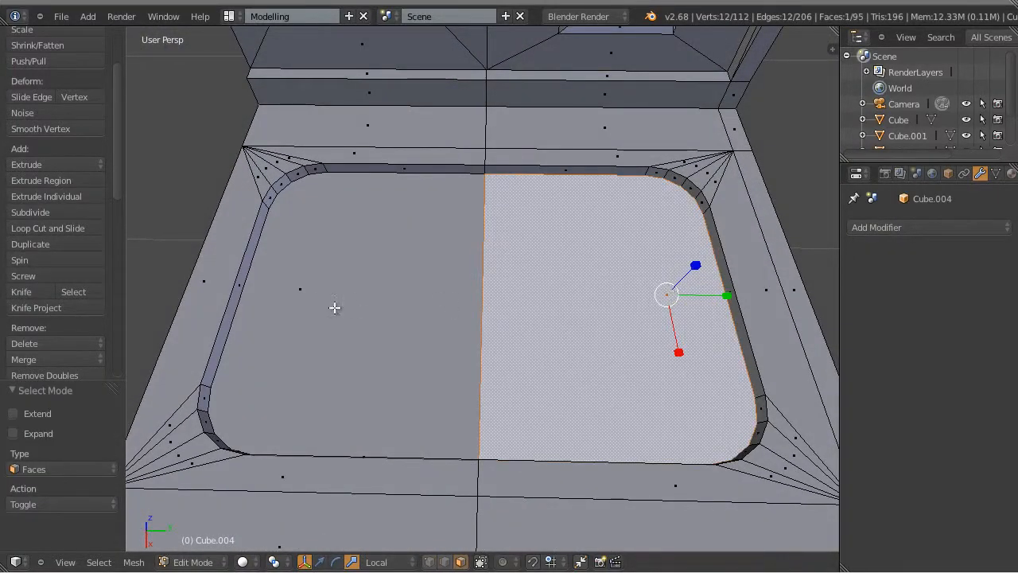
pyautogui.keyDown('shift'); pyautogui.click(302, 289); pyautogui.keyUp('shift')
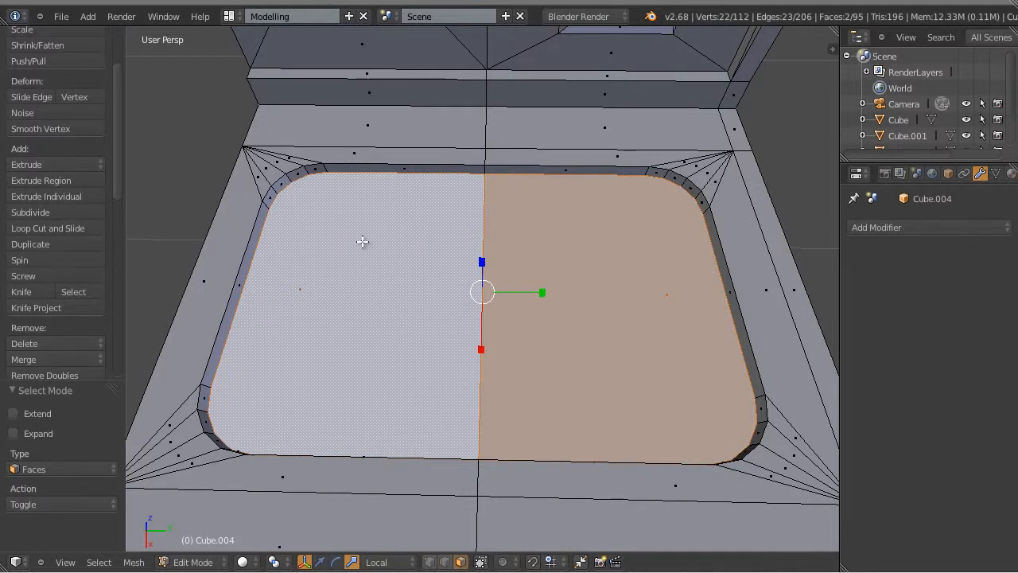
pyautogui.press('w')
pyautogui.click(331, 230)
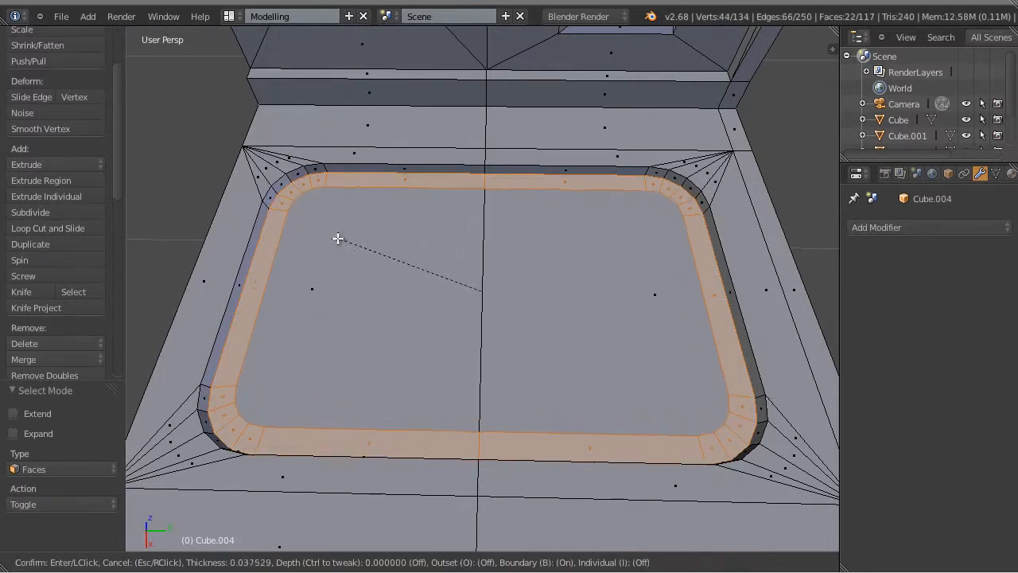
pyautogui.click(336, 237)
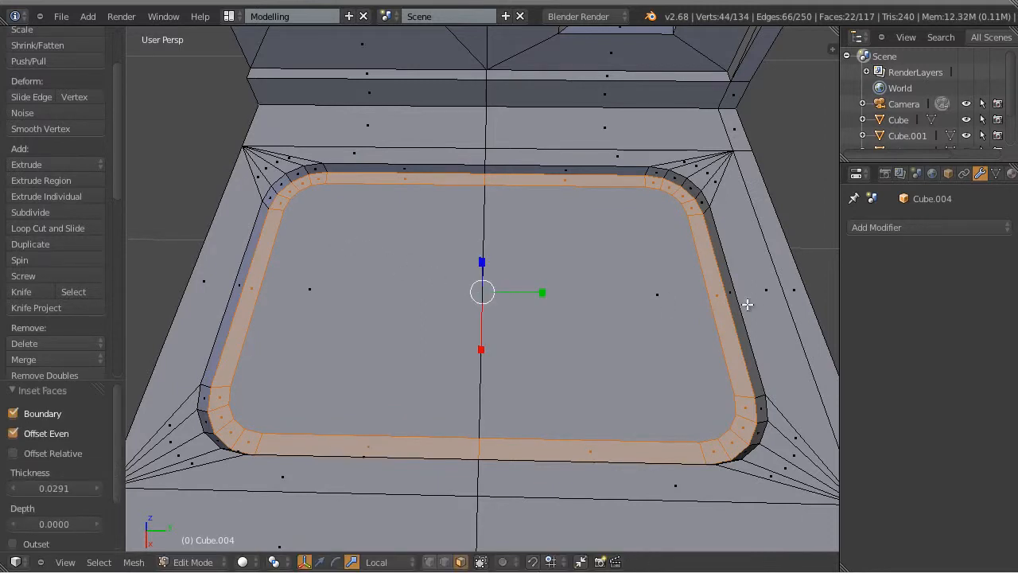
pyautogui.hotkey('ctrl', 'Tab')
pyautogui.click(574, 272)
pyautogui.press('a')
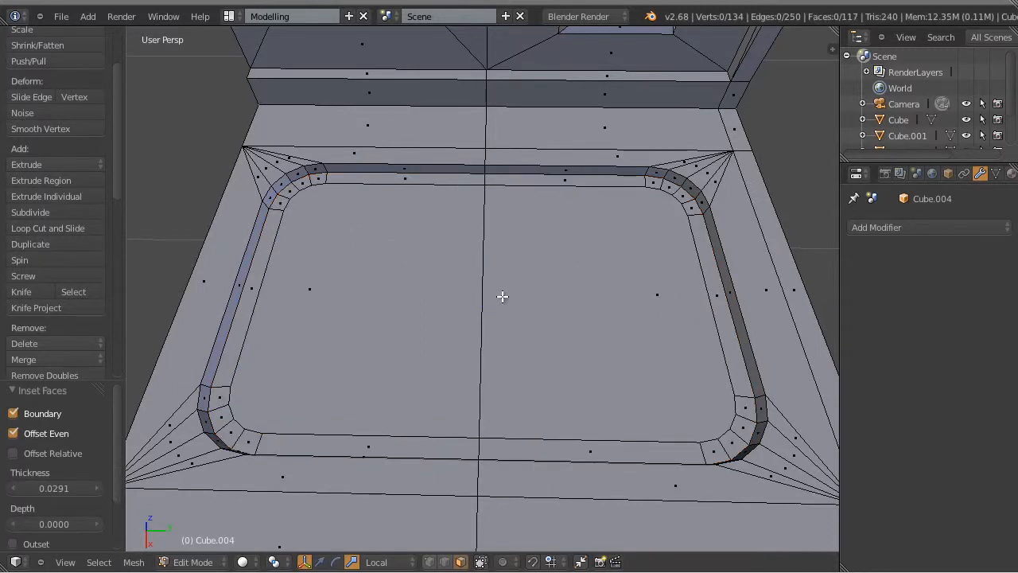
# Step: Extrude the two inner floor faces upward together by about 0.031 and clear the selection
pyautogui.rightClick(354, 297)
pyautogui.keyDown('shift'); pyautogui.rightClick(654, 295); pyautogui.keyUp('shift')
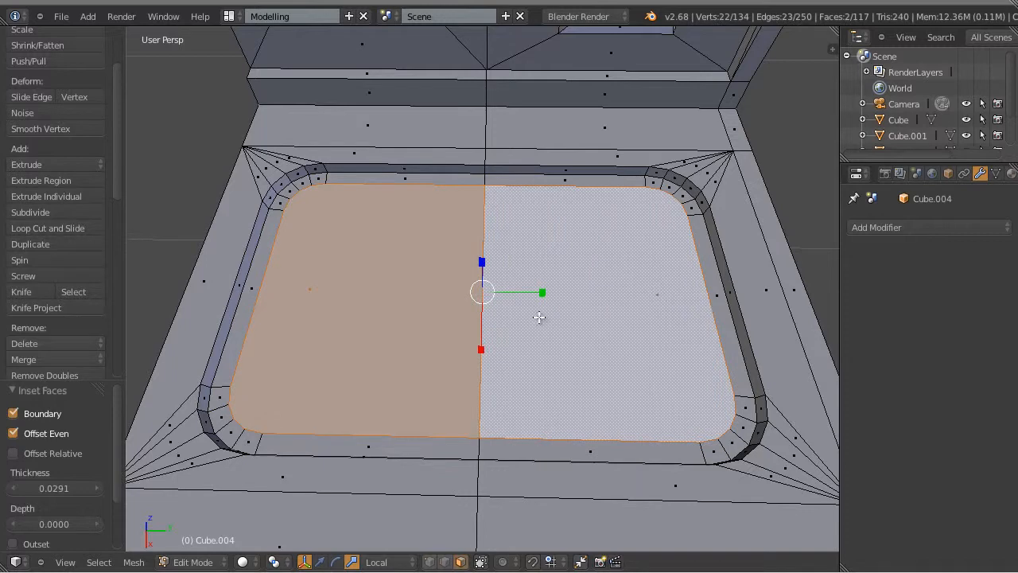
pyautogui.moveTo(538, 314); pyautogui.dragTo(482, 237, button='middle')
pyautogui.press('e')
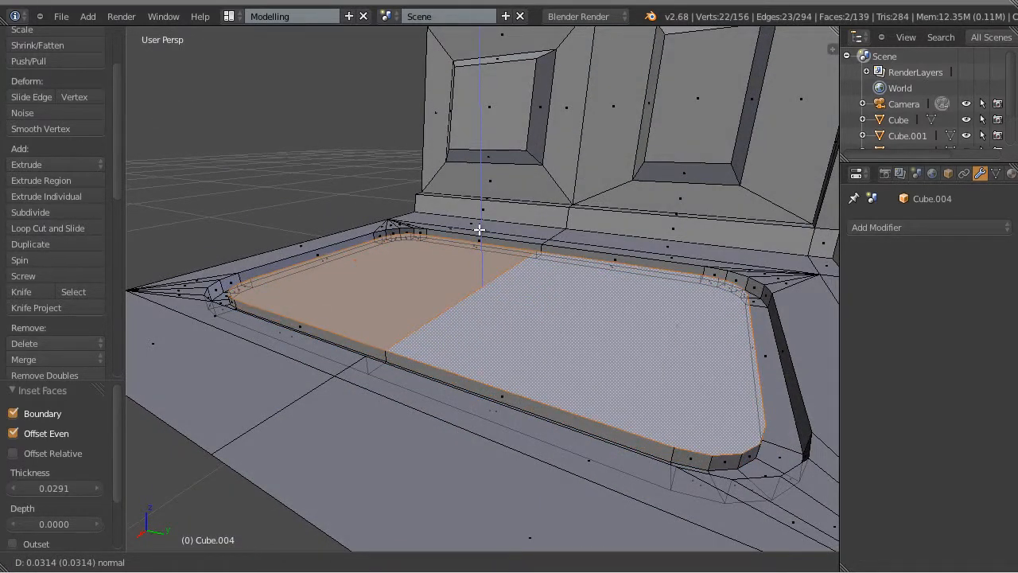
pyautogui.click(479, 229)
pyautogui.press('a')
# Step: Inset the two raised floor panel faces together with a thickness of about 0.039
pyautogui.moveTo(513, 291); pyautogui.dragTo(597, 276, button='middle')
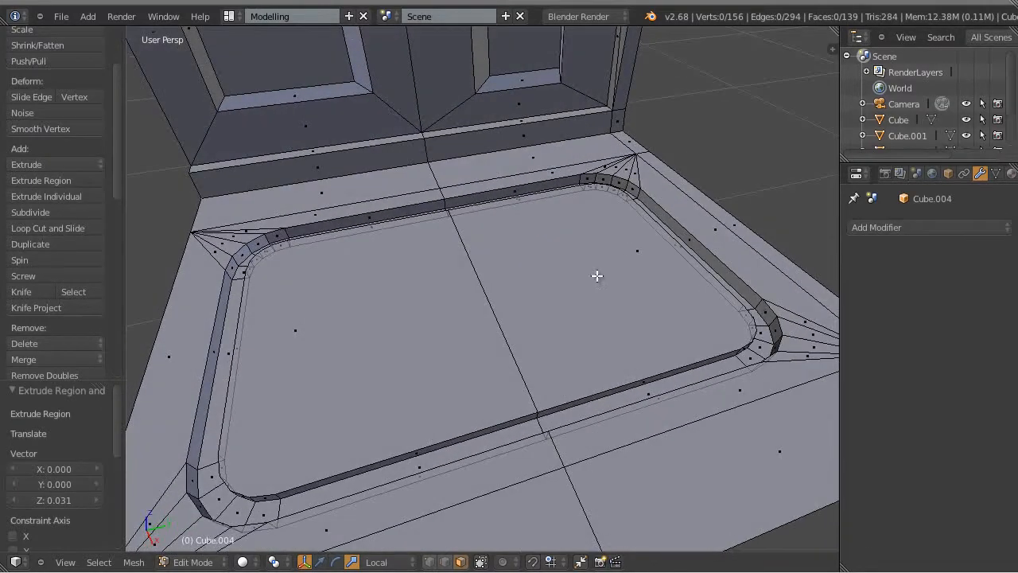
pyautogui.rightClick(640, 248)
pyautogui.keyDown('shift'); pyautogui.rightClick(296, 328); pyautogui.keyUp('shift')
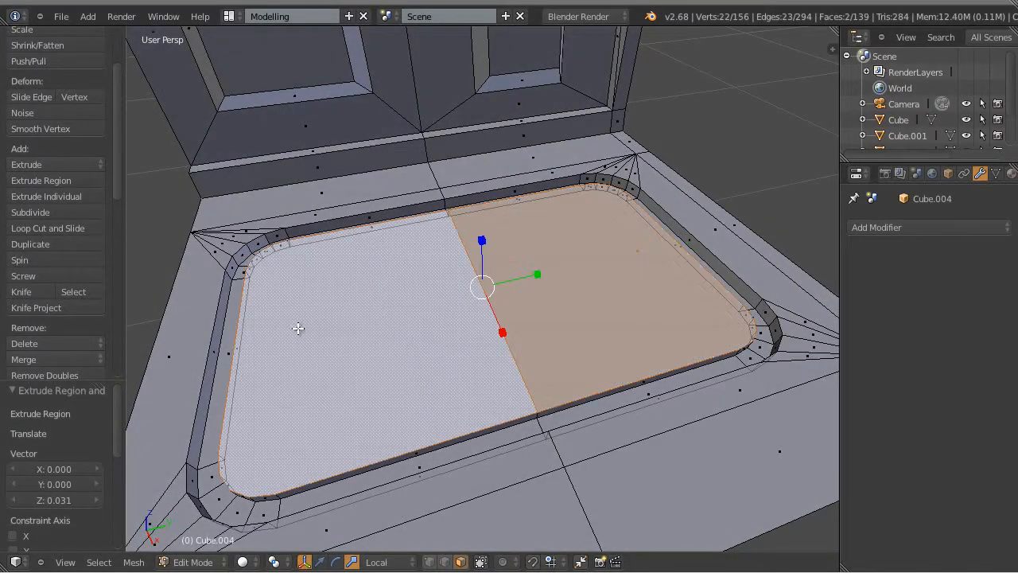
pyautogui.moveTo(509, 345); pyautogui.dragTo(549, 297, button='middle')
pyautogui.press('w')
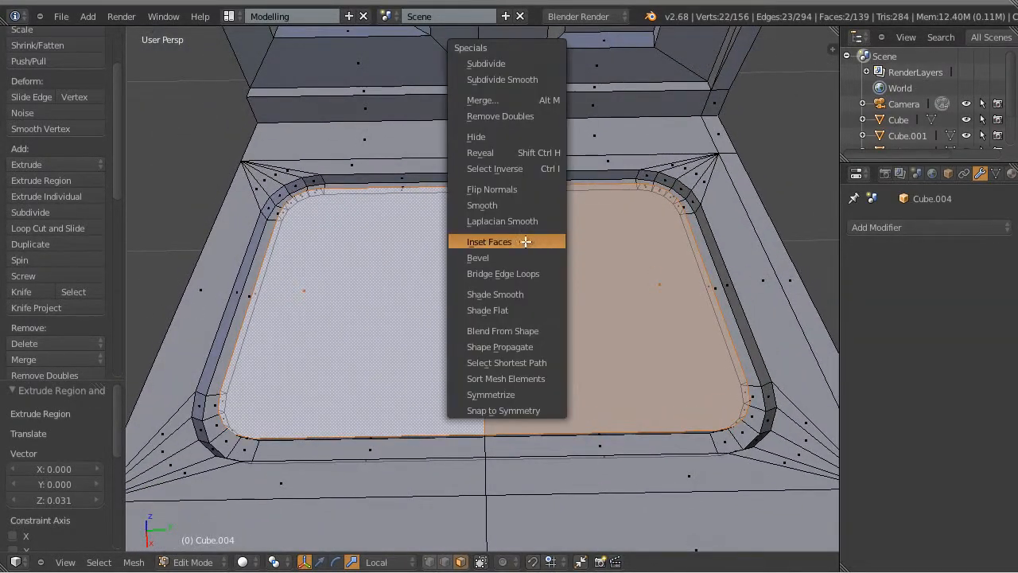
pyautogui.click(524, 241)
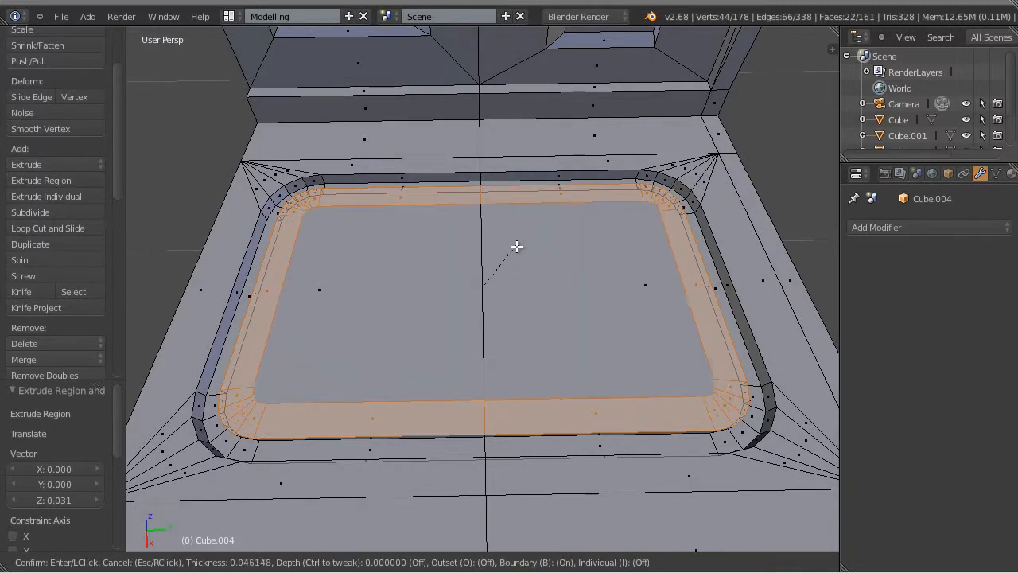
pyautogui.click(522, 249)
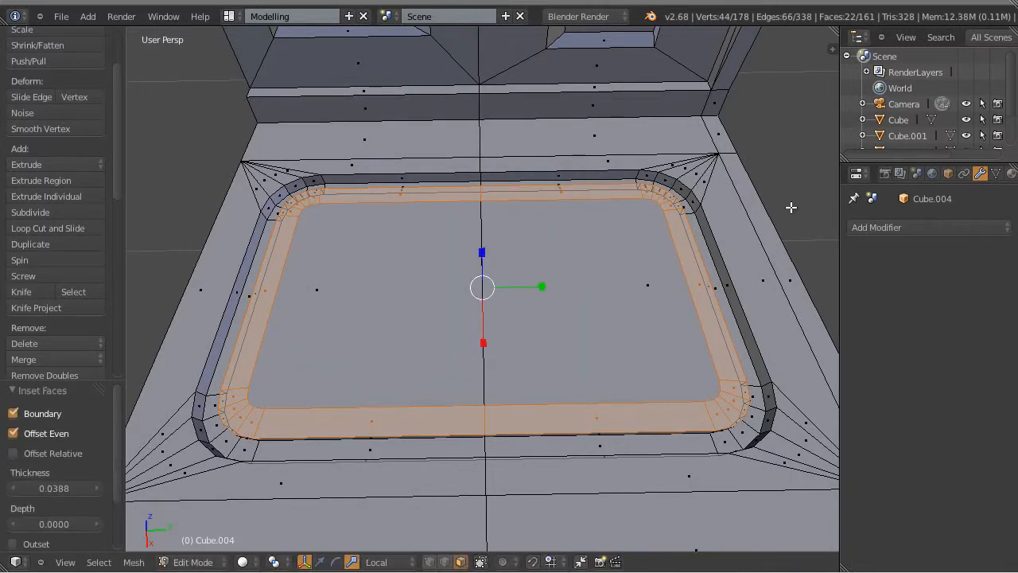
# Step: Return to object mode, deselect the piece, and examine the finished floor panel together with the wall panels
pyautogui.scroll(-3, 791, 207)
pyautogui.press('Tab')
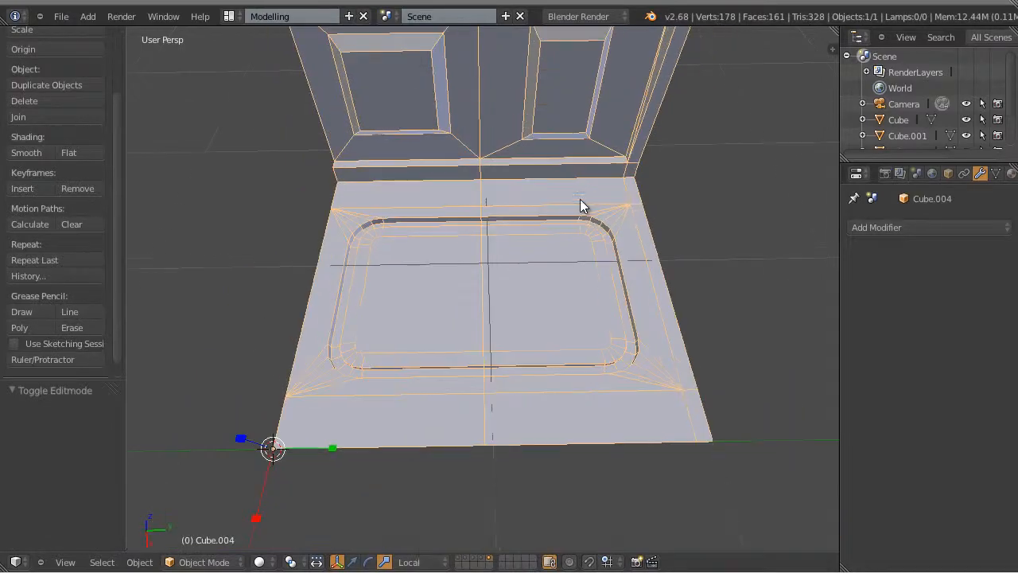
pyautogui.moveTo(488, 215); pyautogui.dragTo(580, 300, button='middle')
pyautogui.press('a')
pyautogui.scroll(-3, 673, 205)
pyautogui.scroll(4, 617, 298)
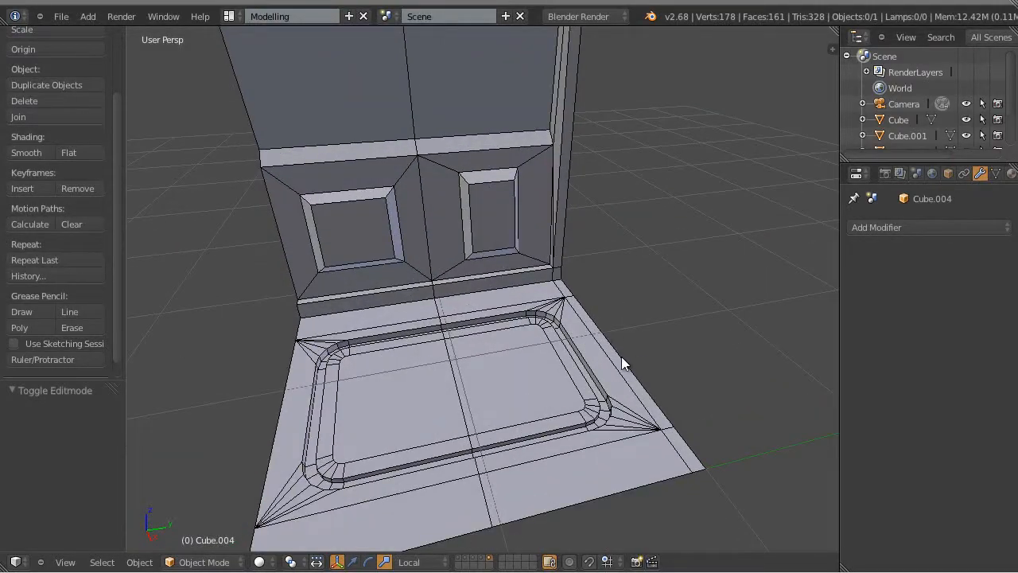
pyautogui.moveTo(562, 389); pyautogui.dragTo(531, 415, button='middle')
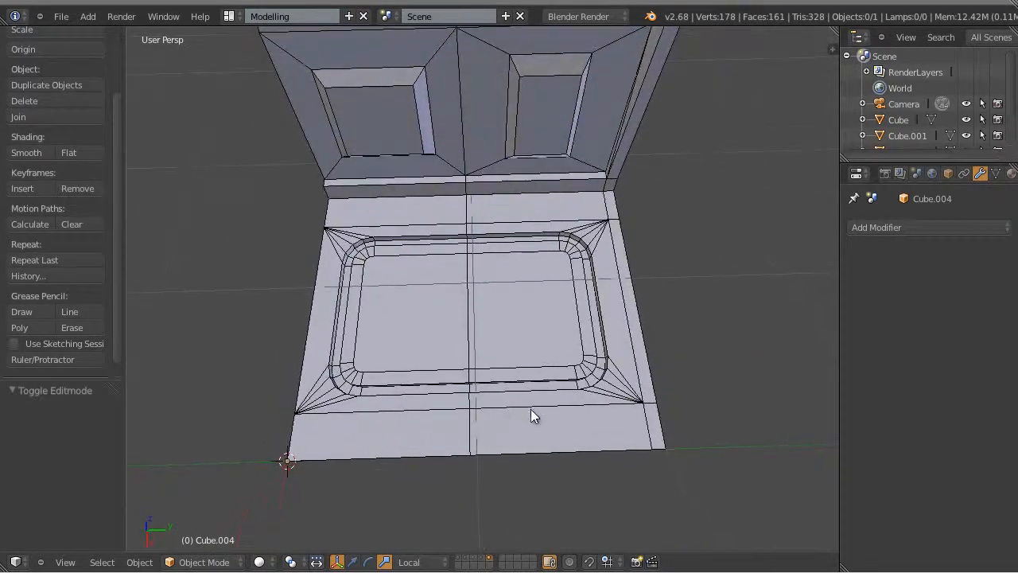
pyautogui.scroll(4, 531, 408)
# Step: Select one of the floor panel's two innermost faces in edit mode and examine its many-sided outline up close
pyautogui.press('Tab')
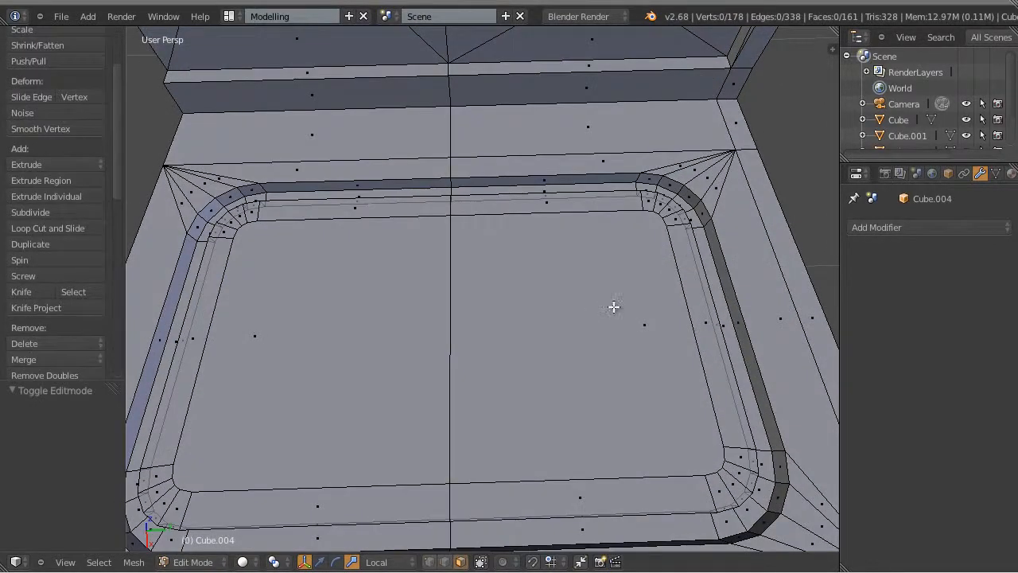
pyautogui.scroll(2, 622, 310)
pyautogui.moveTo(672, 214); pyautogui.dragTo(634, 262, button='middle')
pyautogui.rightClick(698, 259)
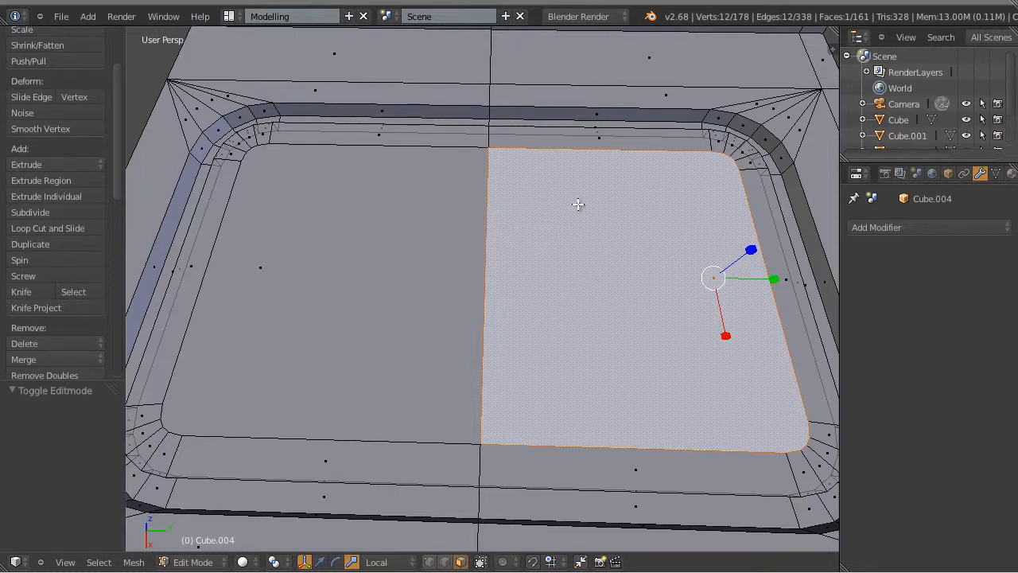
pyautogui.scroll(-3, 587, 270)
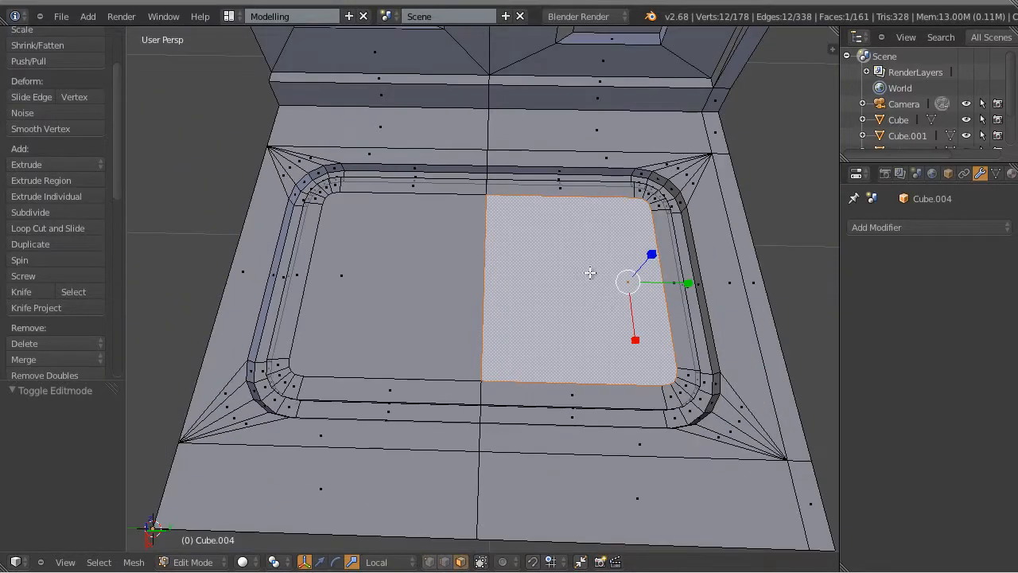
pyautogui.moveTo(526, 233); pyautogui.dragTo(554, 311, button='middle')
pyautogui.scroll(3, 554, 311)
pyautogui.keyDown('shift'); pyautogui.moveTo(489, 269); pyautogui.dragTo(586, 252, button='middle'); pyautogui.keyUp('shift')
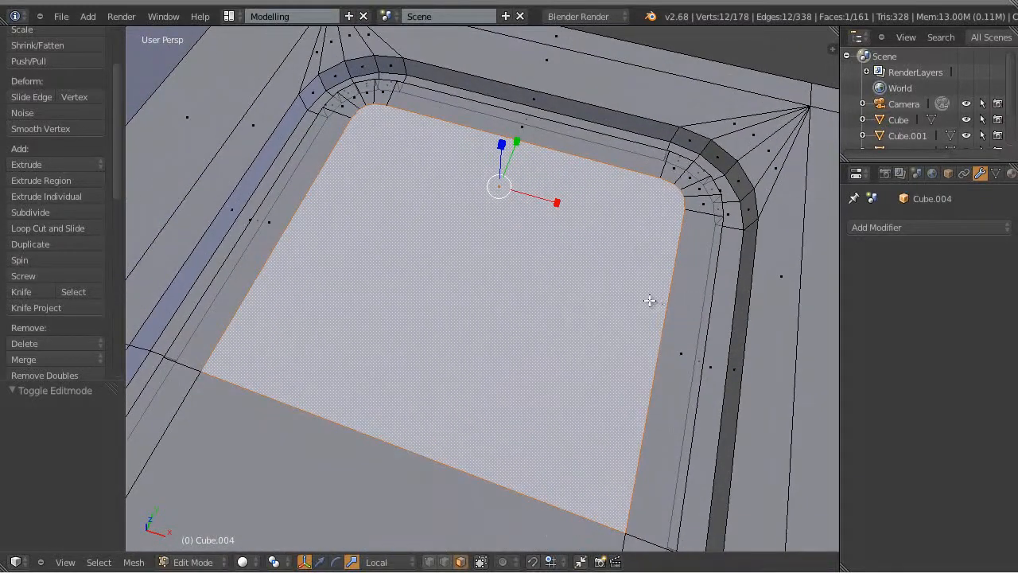
# Step: Inspect the innermost face's long side edge and a short rounded-corner edge in edge select mode, and return to object mode to view the whole piece
pyautogui.hotkey('ctrl', 'Tab')
pyautogui.click(614, 291)
pyautogui.rightClick(666, 298)
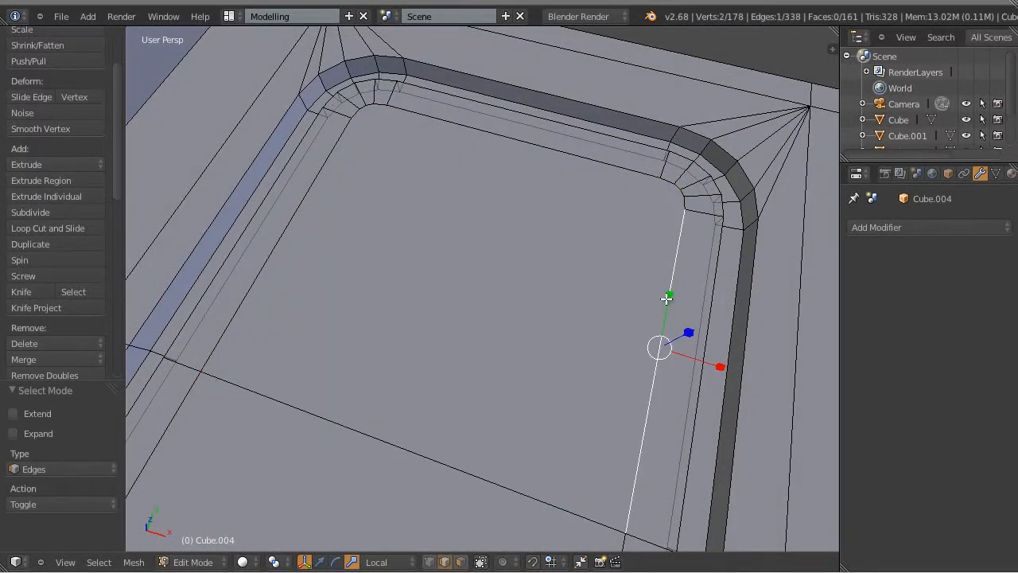
pyautogui.rightClick(684, 202)
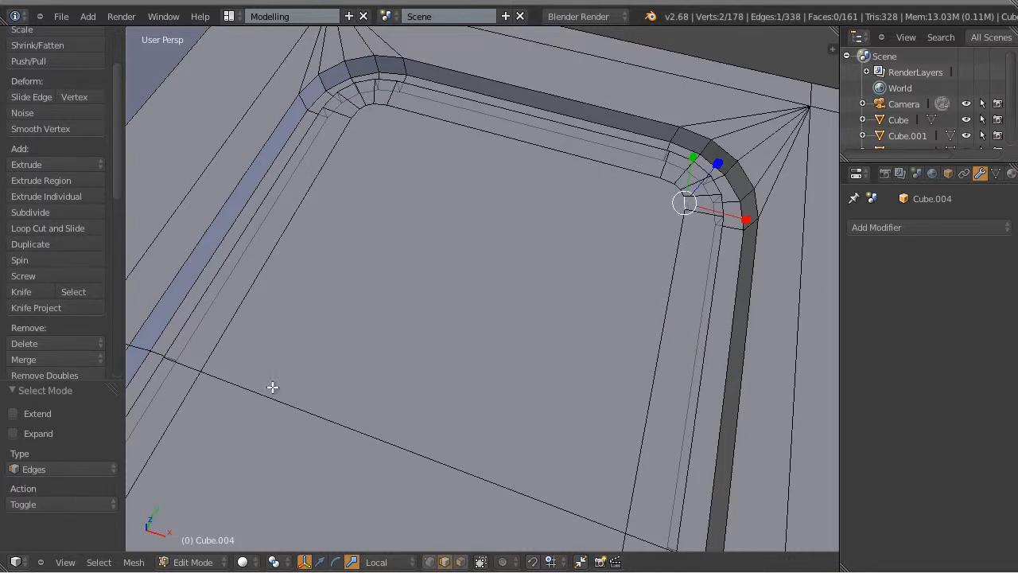
pyautogui.moveTo(652, 363); pyautogui.dragTo(448, 220, button='middle')
pyautogui.scroll(-5, 509, 307)
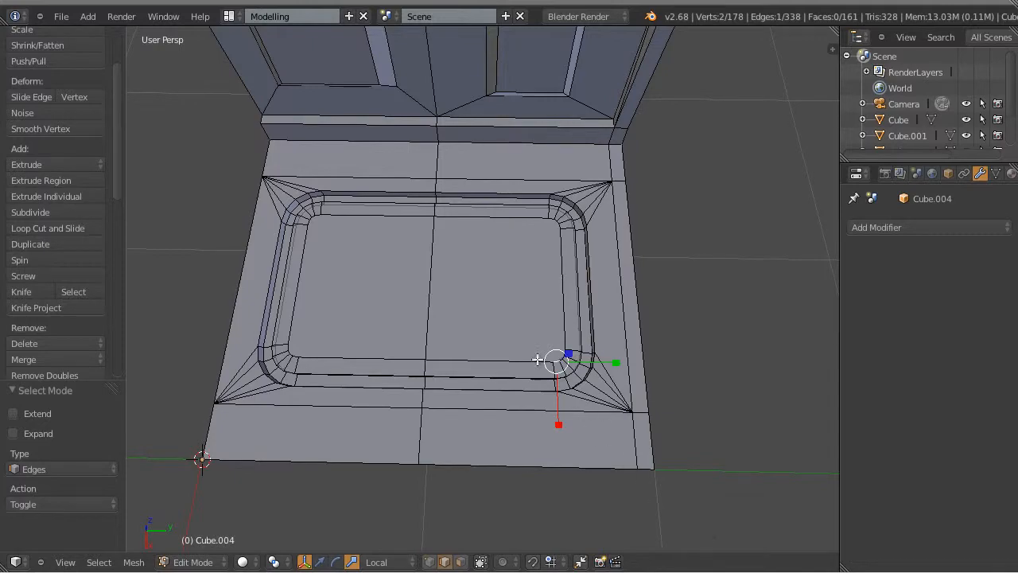
pyautogui.scroll(2, 527, 328)
pyautogui.press('Tab')
pyautogui.scroll(-3, 527, 322)
pyautogui.moveTo(538, 284); pyautogui.dragTo(591, 232, button='middle')
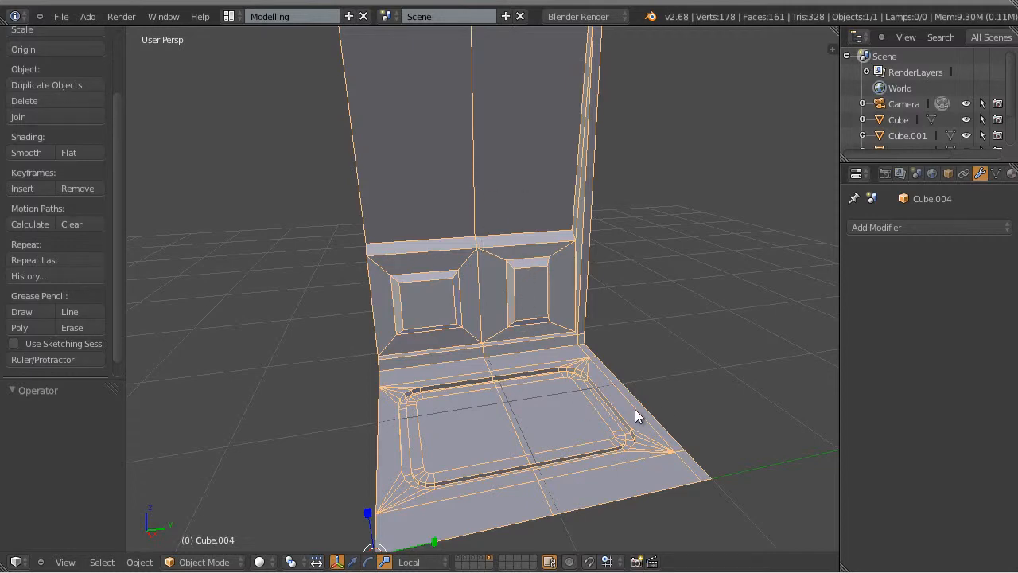
# Step: Select the floor panel's two innermost faces together in edit mode with face select mode
pyautogui.moveTo(565, 366); pyautogui.dragTo(565, 423, button='middle')
pyautogui.scroll(5, 565, 422)
pyautogui.press('Tab')
pyautogui.hotkey('ctrl', 'Tab')
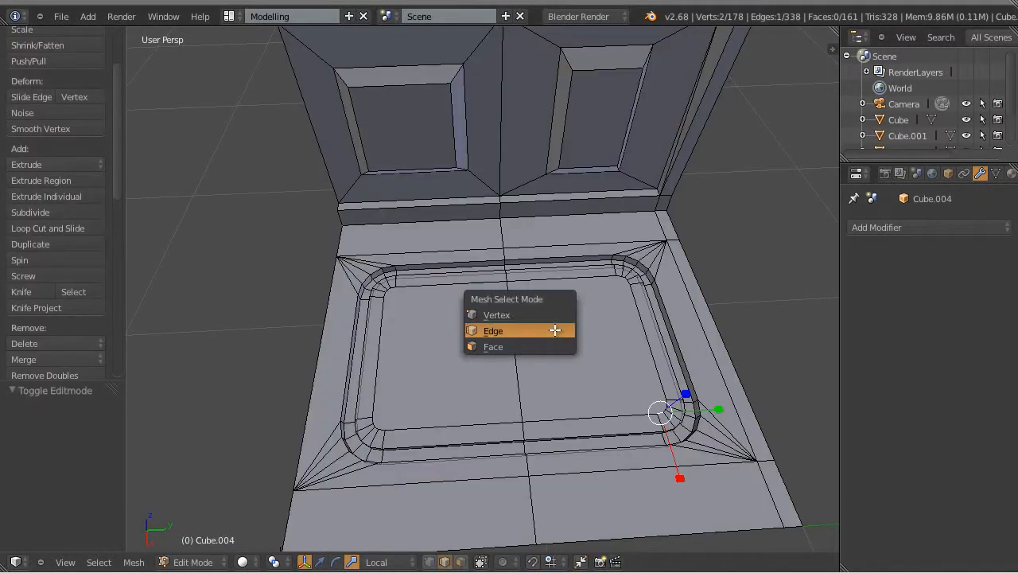
pyautogui.click(545, 347)
pyautogui.rightClick(580, 343)
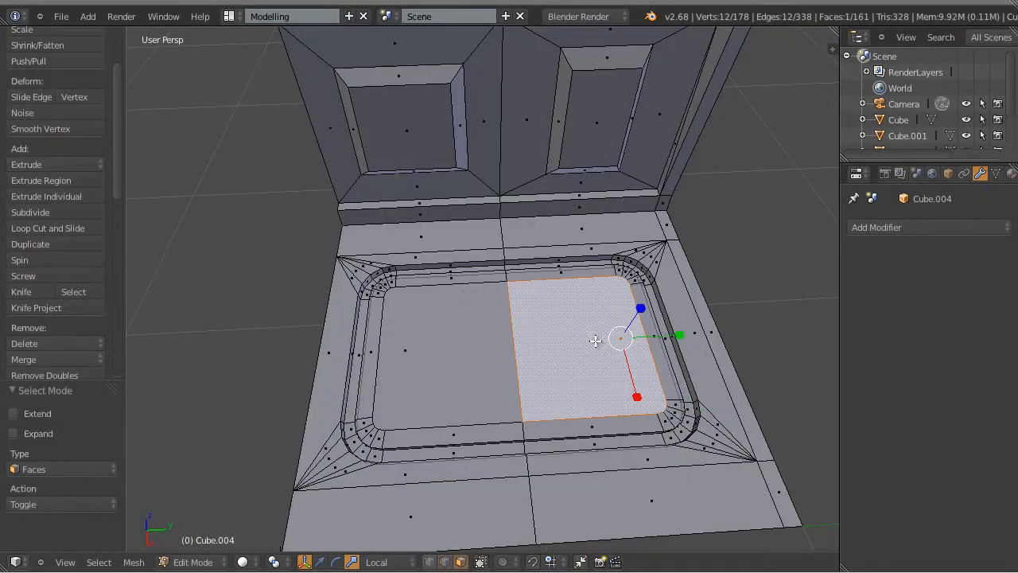
pyautogui.keyDown('shift'); pyautogui.rightClick(411, 352); pyautogui.keyUp('shift')
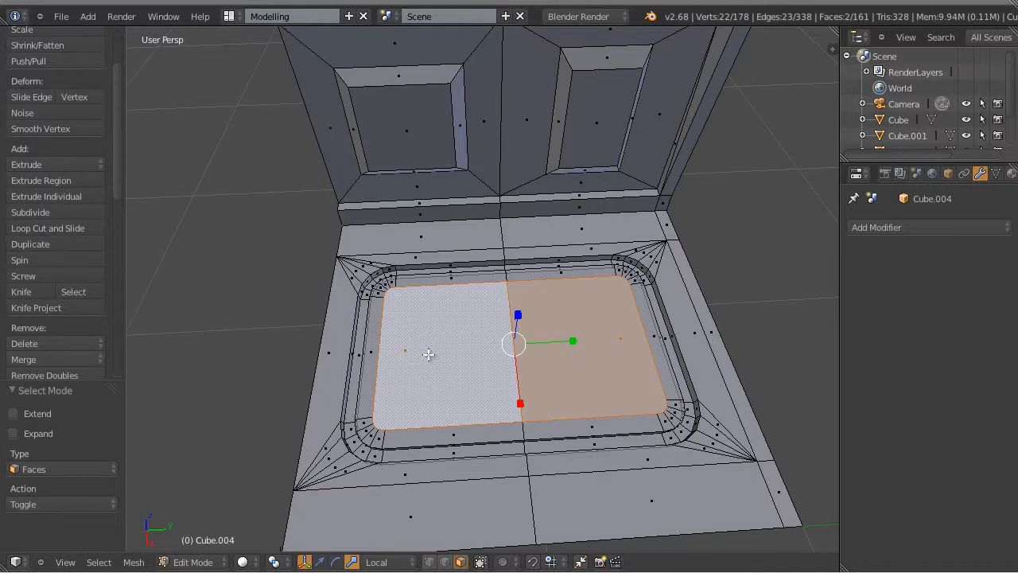
# Step: Examine the two selected innermost faces within the floor panel, and clear the selection
pyautogui.scroll(2, 509, 368)
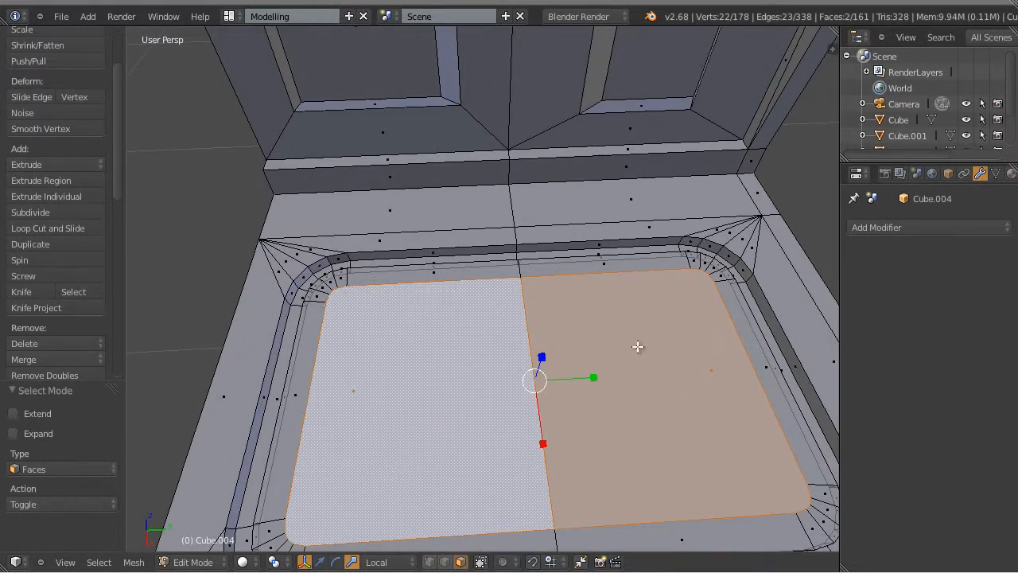
pyautogui.scroll(-4, 637, 345)
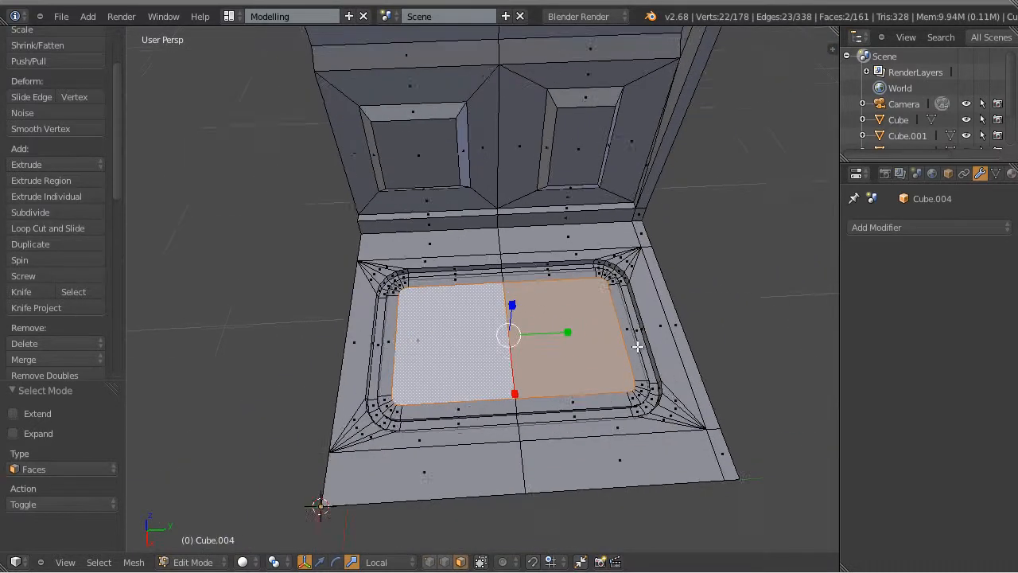
pyautogui.scroll(1, 637, 346)
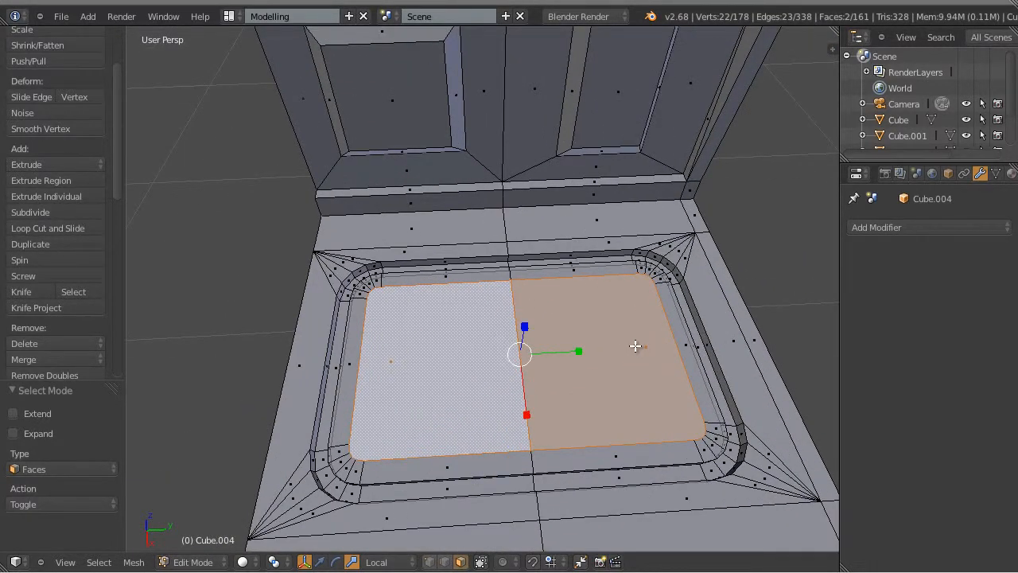
pyautogui.scroll(-2, 635, 346)
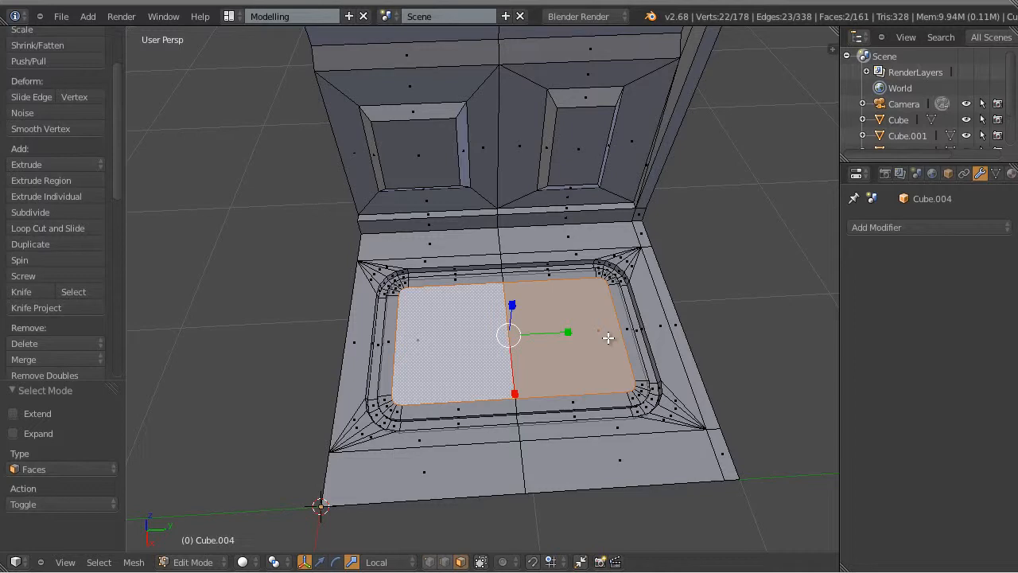
pyautogui.rightClick(707, 319)
pyautogui.press('a')
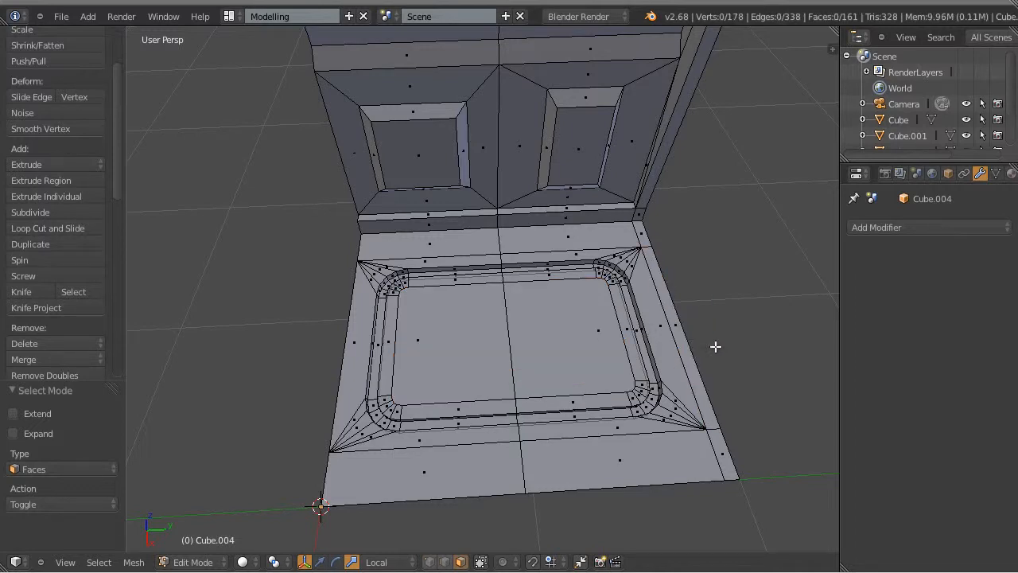
# Step: Use Select Faces by Sides in face select mode to select all faces with more than 4 vertices
pyautogui.moveTo(593, 298); pyautogui.dragTo(611, 311, button='middle')
pyautogui.scroll(-3, 582, 239)
pyautogui.hotkey('ctrl', 'Tab')
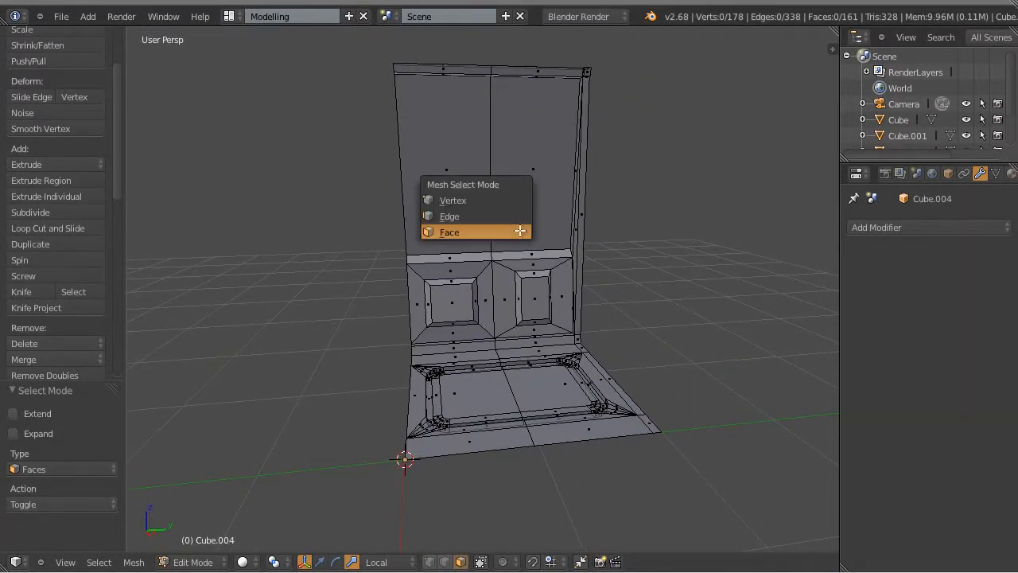
pyautogui.click(484, 232)
pyautogui.click(110, 562)
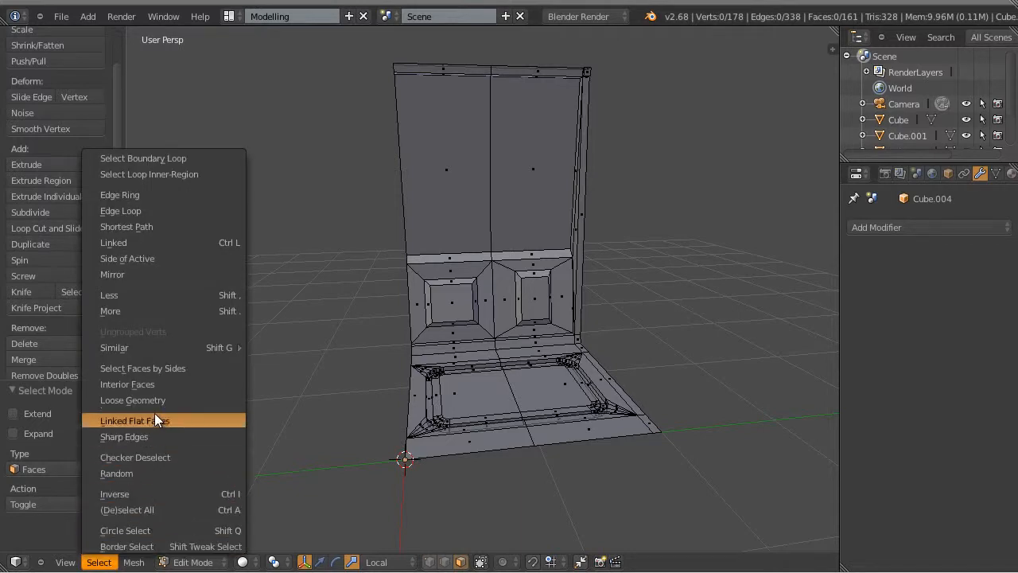
pyautogui.click(200, 368)
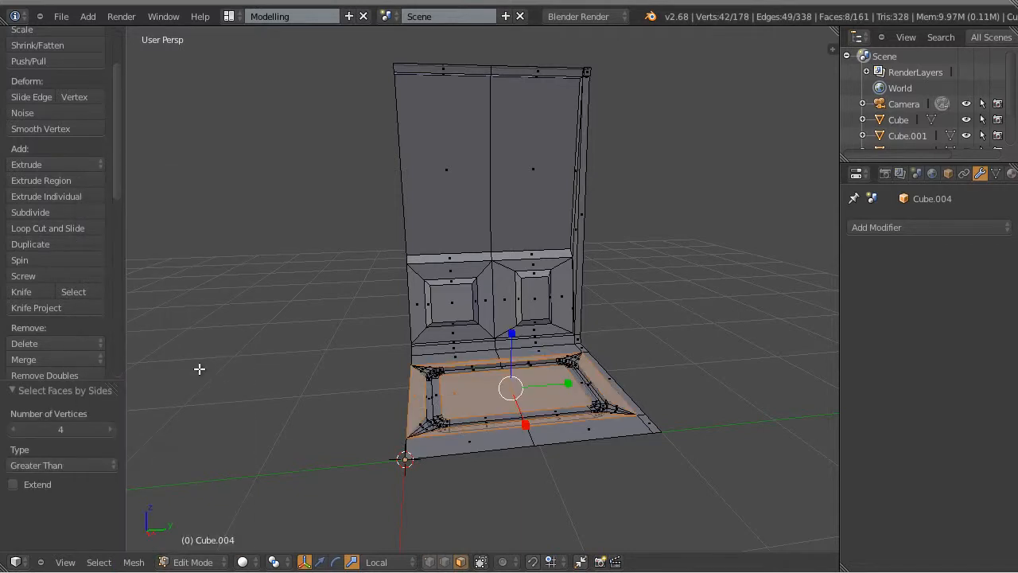
# Step: Try a vertex count of 3 with the Greater Than type for the face selection, and set it back to 4
pyautogui.click(52, 465)
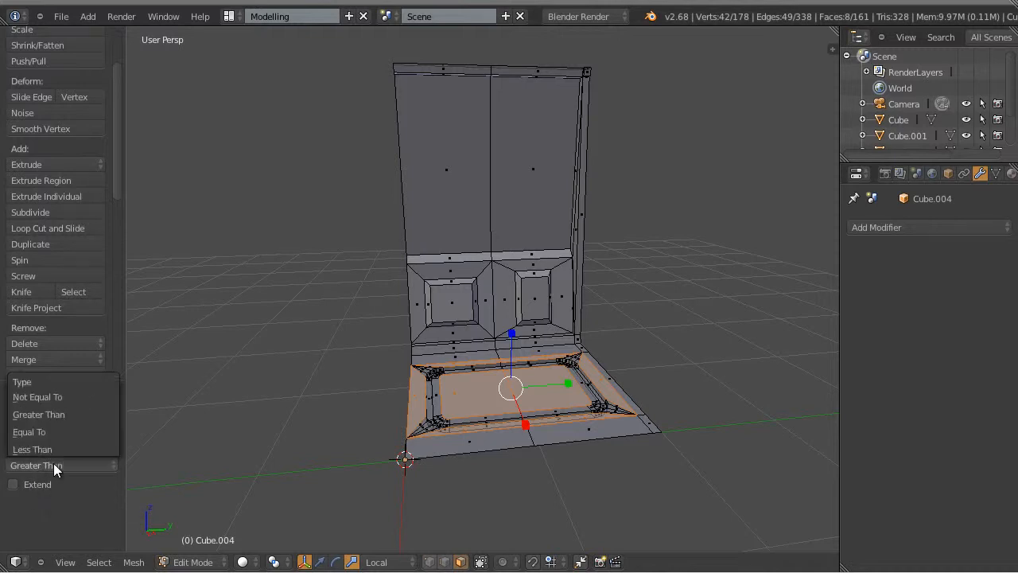
pyautogui.click(55, 416)
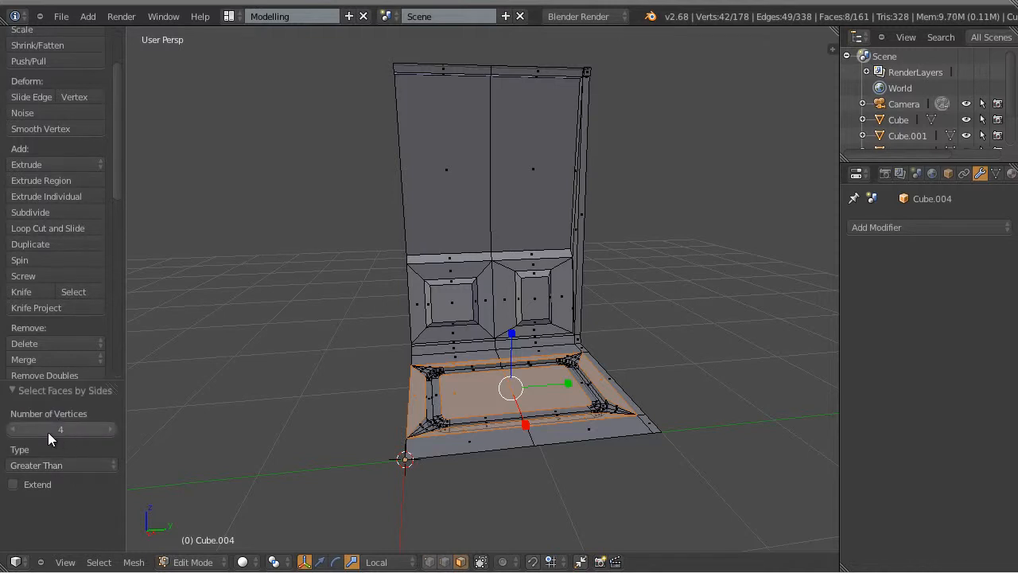
pyautogui.click(15, 429)
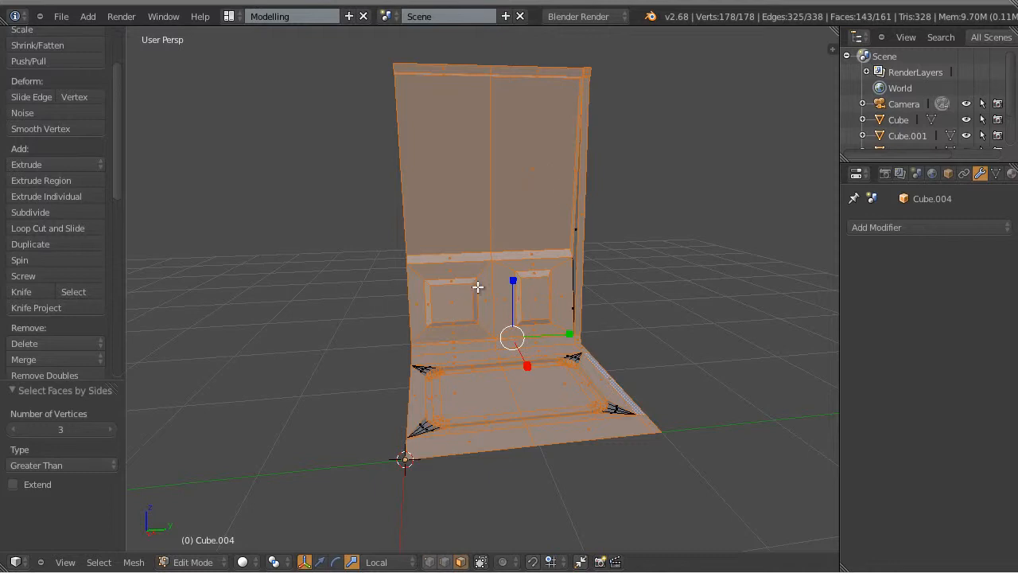
pyautogui.click(111, 429)
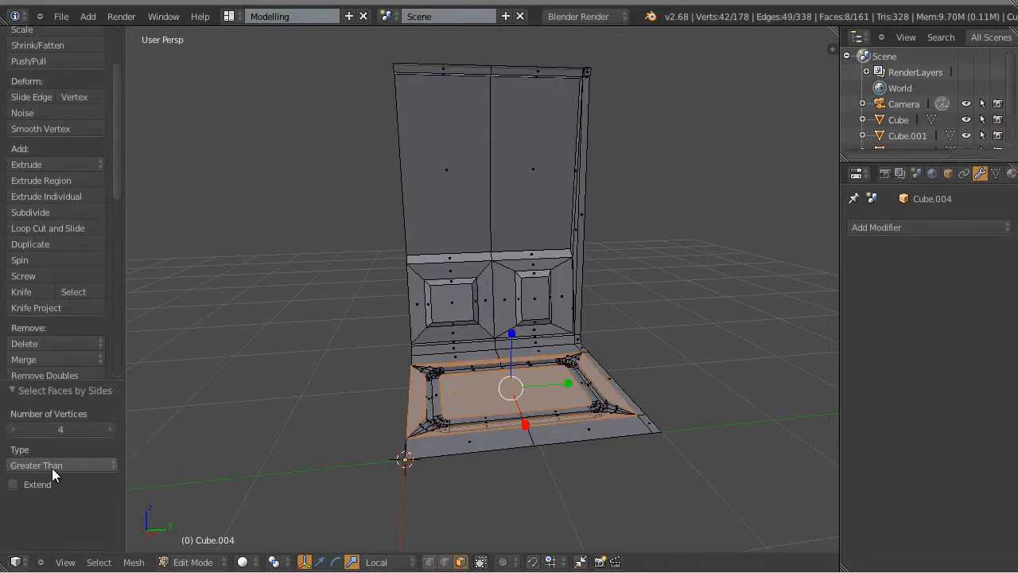
# Step: Examine the selected many-sided faces around the floor panel's rounded corners and across its center
pyautogui.moveTo(596, 453); pyautogui.dragTo(597, 498, button='middle')
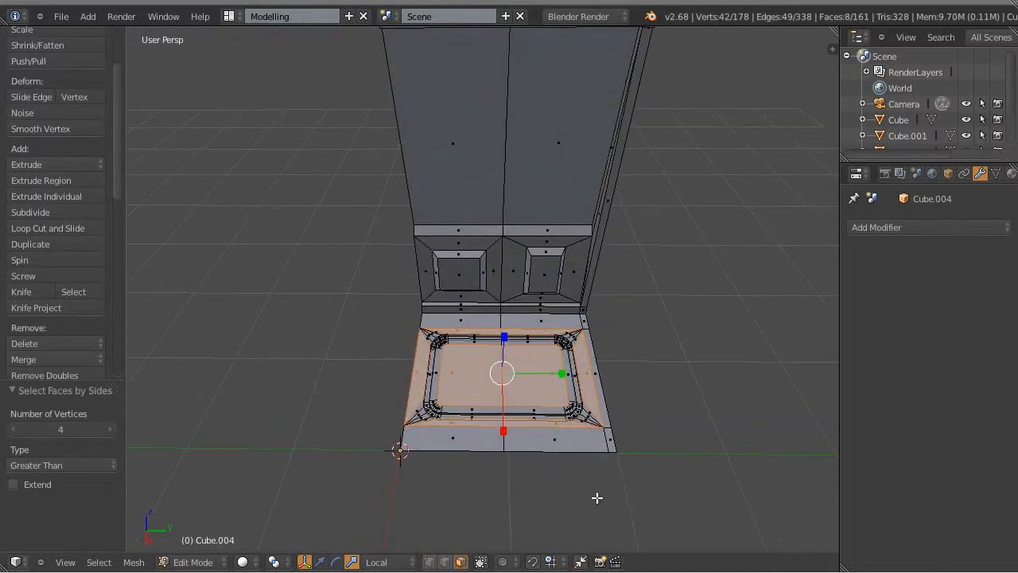
pyautogui.scroll(4, 585, 450)
pyautogui.moveTo(585, 450); pyautogui.dragTo(615, 364, button='middle')
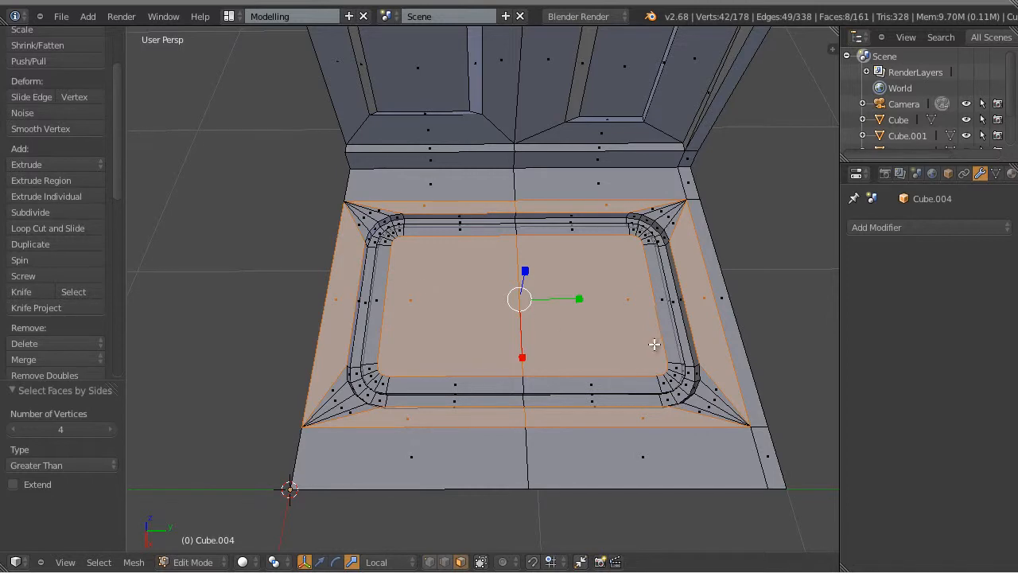
pyautogui.keyDown('shift'); pyautogui.moveTo(654, 345); pyautogui.dragTo(466, 329, button='middle'); pyautogui.keyUp('shift')
pyautogui.scroll(4, 593, 348)
pyautogui.scroll(-4, 593, 348)
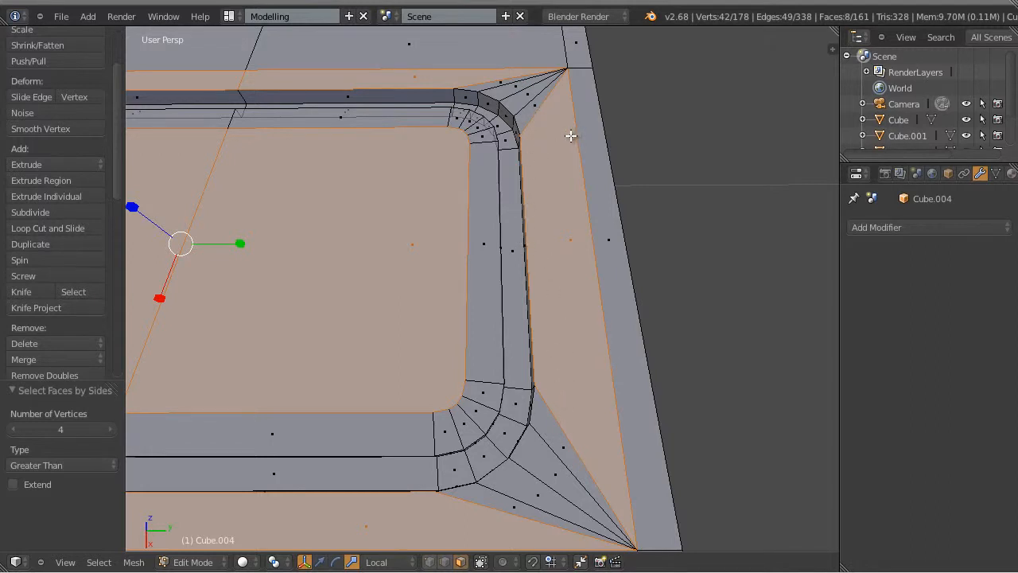
pyautogui.scroll(-2, 570, 424)
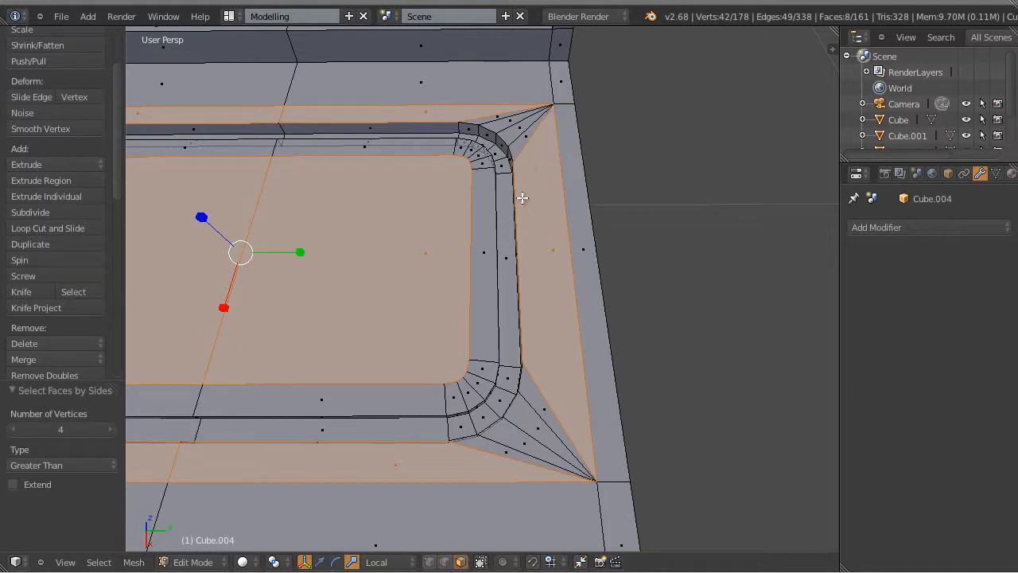
pyautogui.scroll(-5, 403, 408)
pyautogui.moveTo(402, 409); pyautogui.dragTo(559, 379, button='middle')
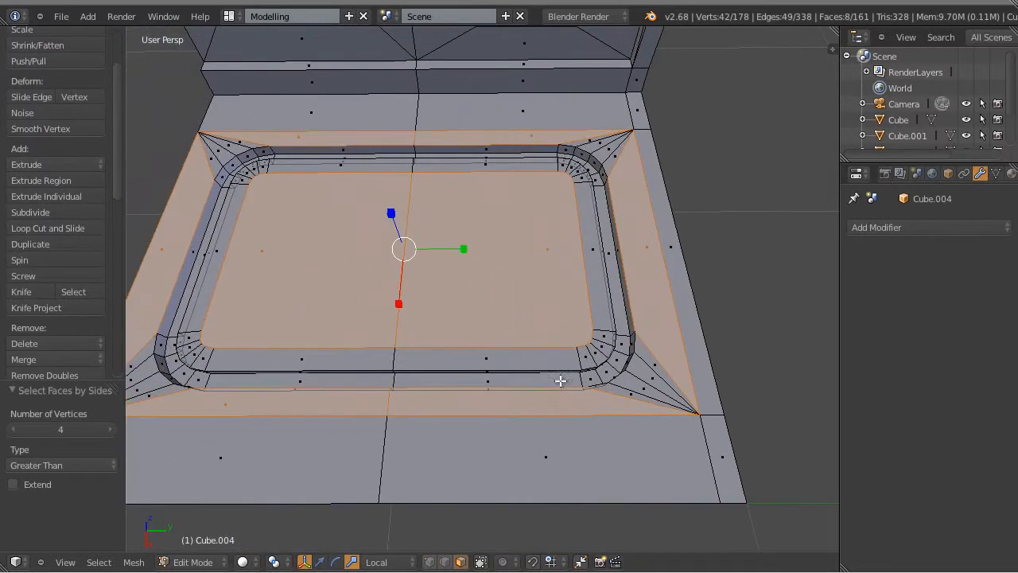
# Step: Clear the selection, select one of the two innermost floor panel faces, and examine its rounded corners up close
pyautogui.press('a')
pyautogui.rightClick(506, 251)
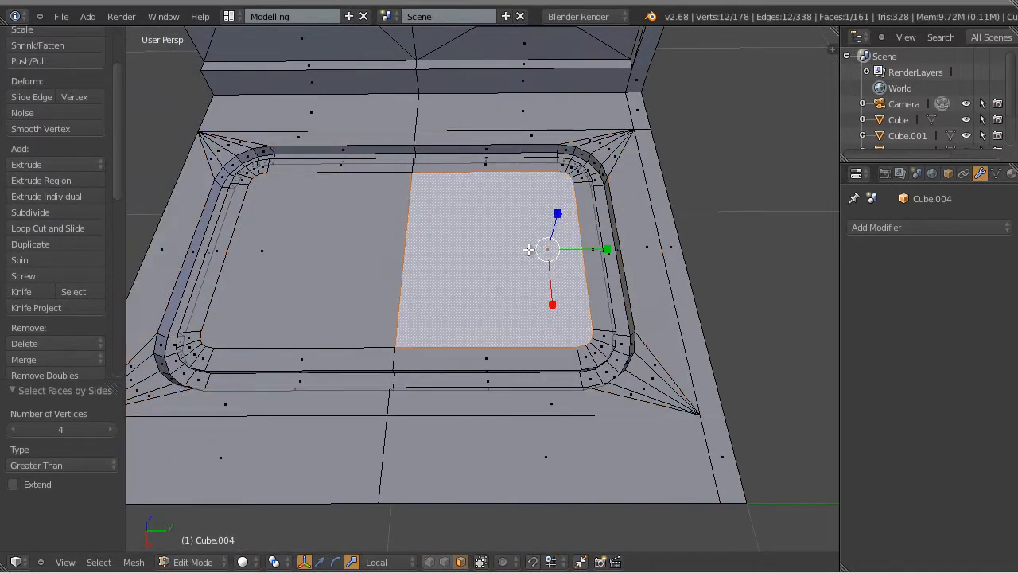
pyautogui.moveTo(498, 318); pyautogui.dragTo(483, 202, button='middle')
pyautogui.scroll(4, 484, 334)
pyautogui.scroll(2, 493, 364)
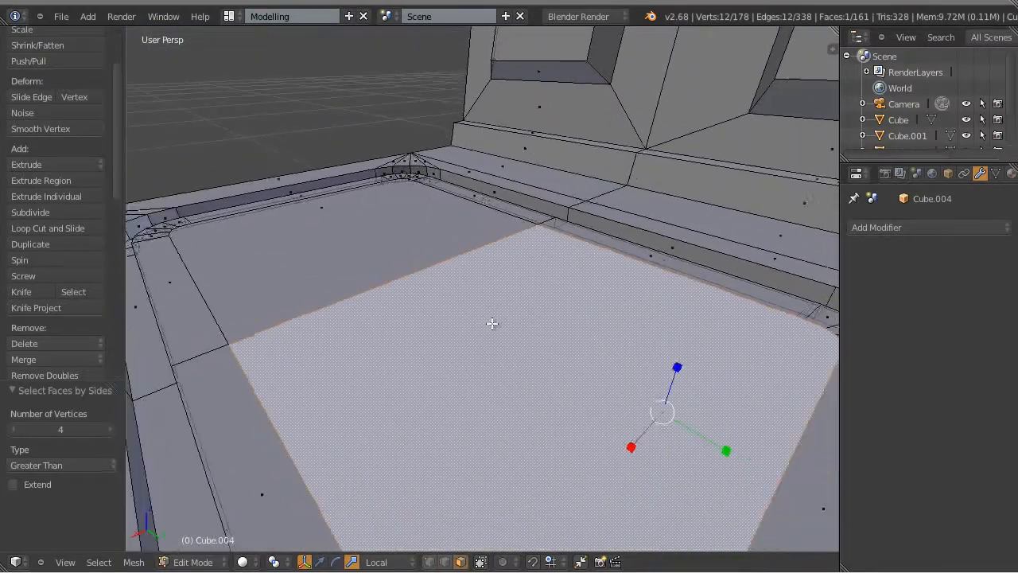
pyautogui.scroll(-4, 493, 324)
pyautogui.moveTo(476, 351); pyautogui.dragTo(483, 296, button='middle')
# Step: Switch to vertex select mode and deselect everything, with the innermost face's rounded corner in close view
pyautogui.hotkey('ctrl', 'Tab')
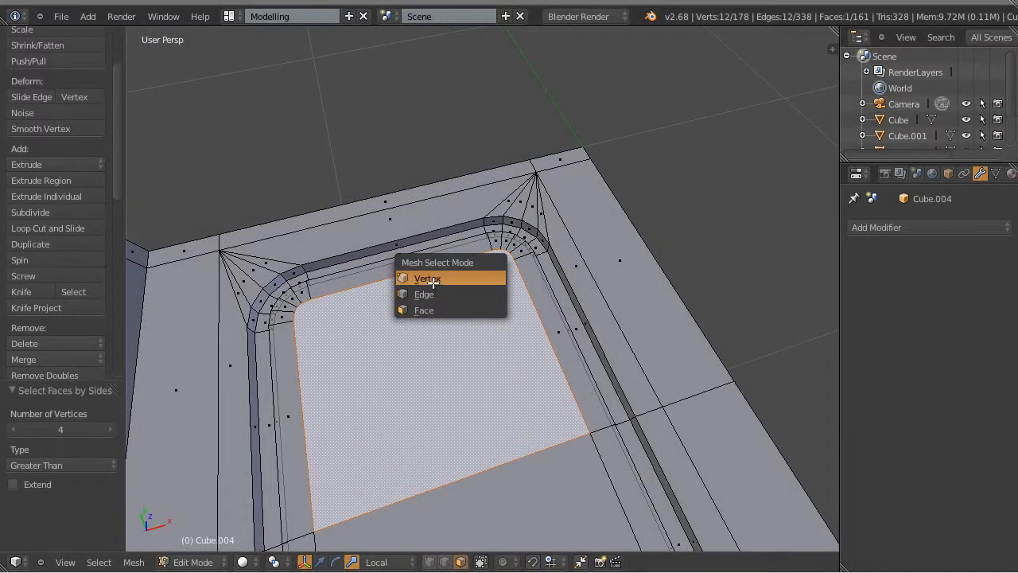
pyautogui.click(425, 279)
pyautogui.scroll(5, 504, 336)
pyautogui.scroll(-4, 609, 262)
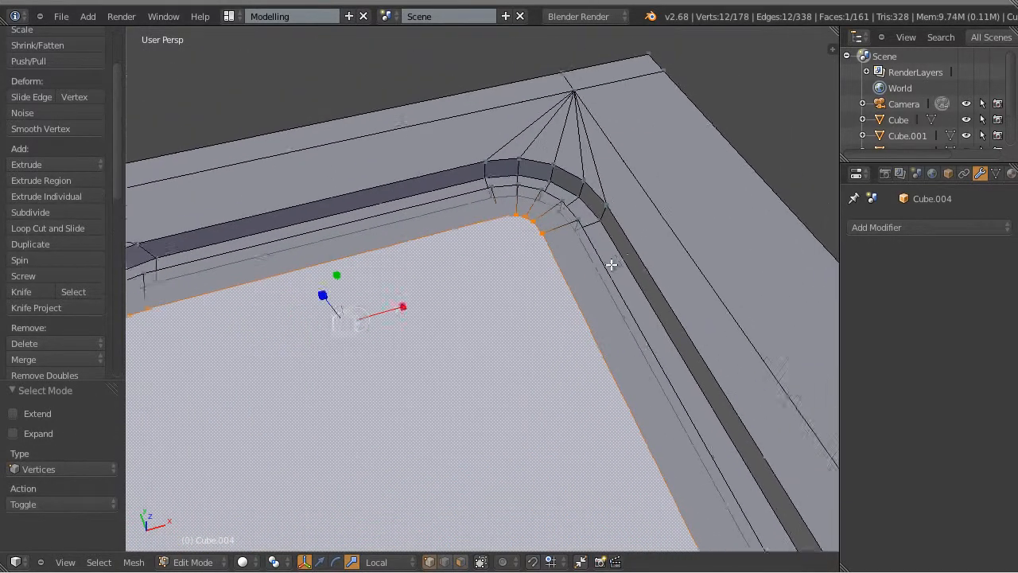
pyautogui.press('a')
pyautogui.moveTo(501, 284); pyautogui.dragTo(498, 253, button='middle')
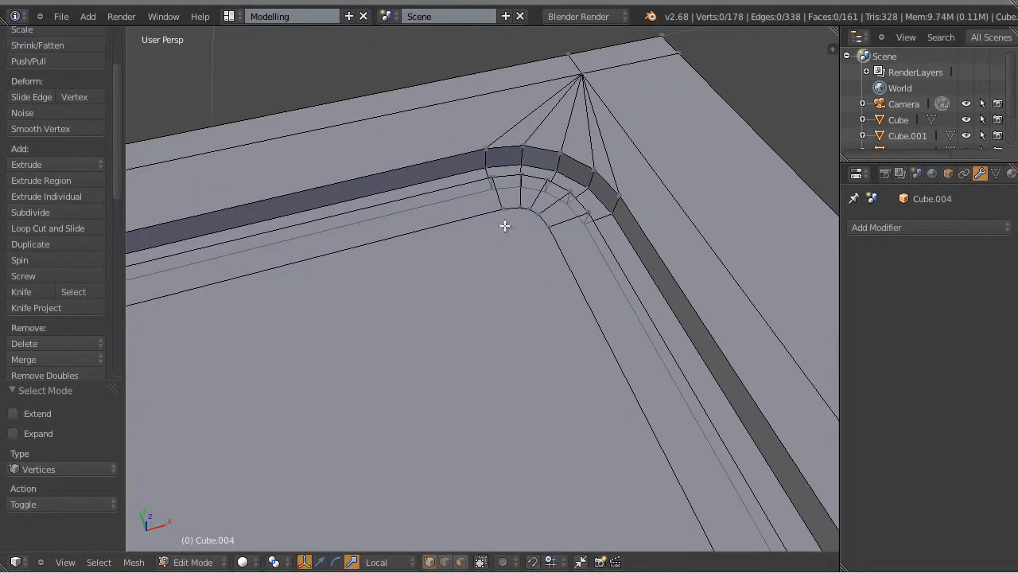
# Step: Select the five vertices of the innermost face's first rounded corner and merge them at center
pyautogui.moveTo(490, 239); pyautogui.dragTo(556, 202)
pyautogui.moveTo(609, 368); pyautogui.dragTo(568, 396, button='middle')
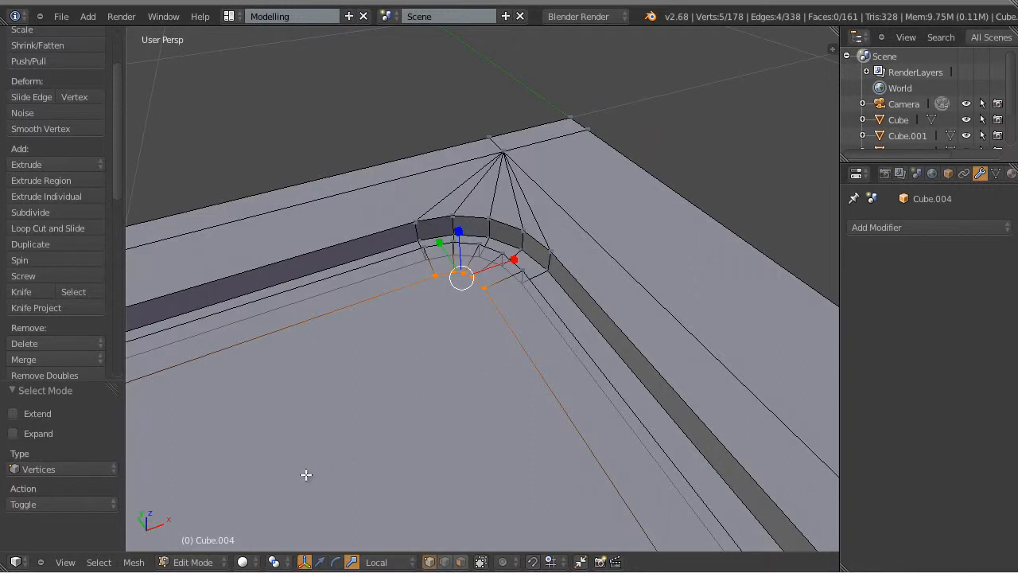
pyautogui.click(134, 561)
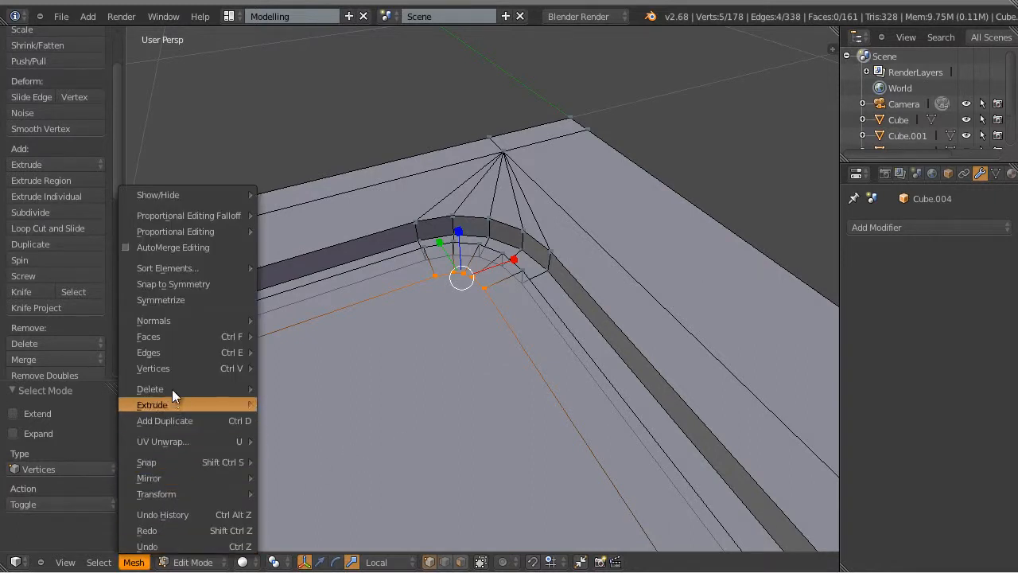
pyautogui.moveTo(172, 370)
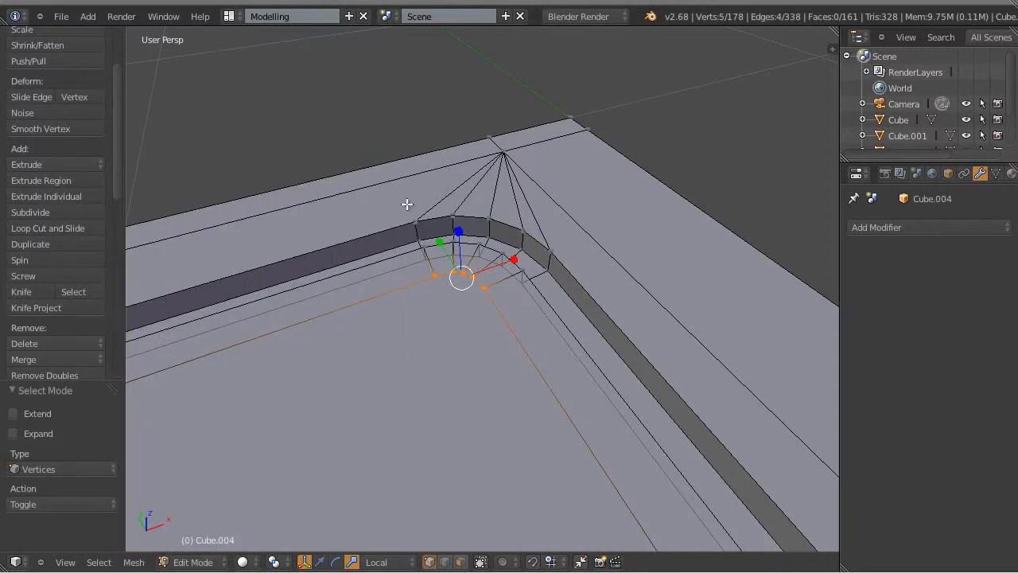
pyautogui.press('w')
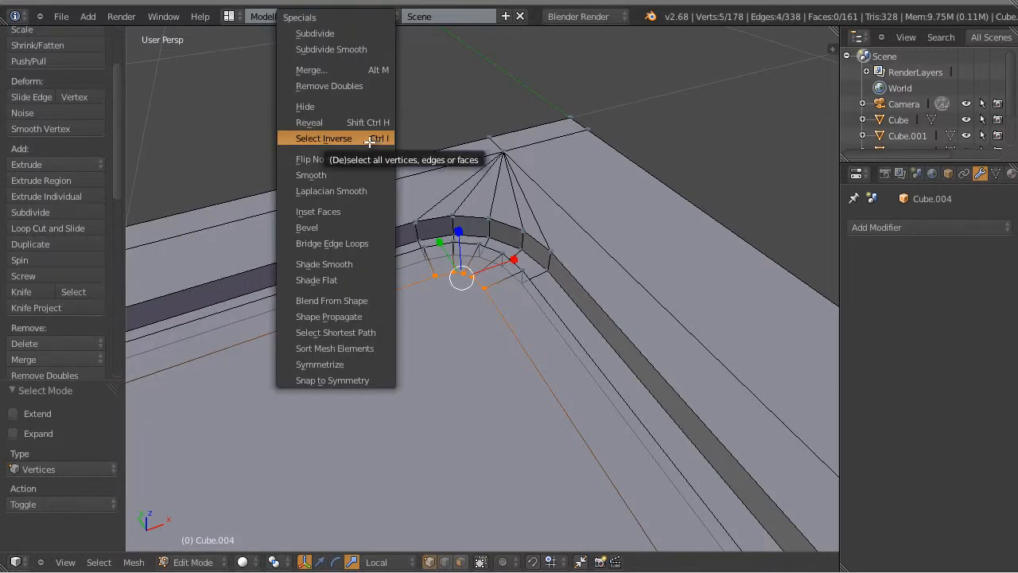
pyautogui.click(322, 73)
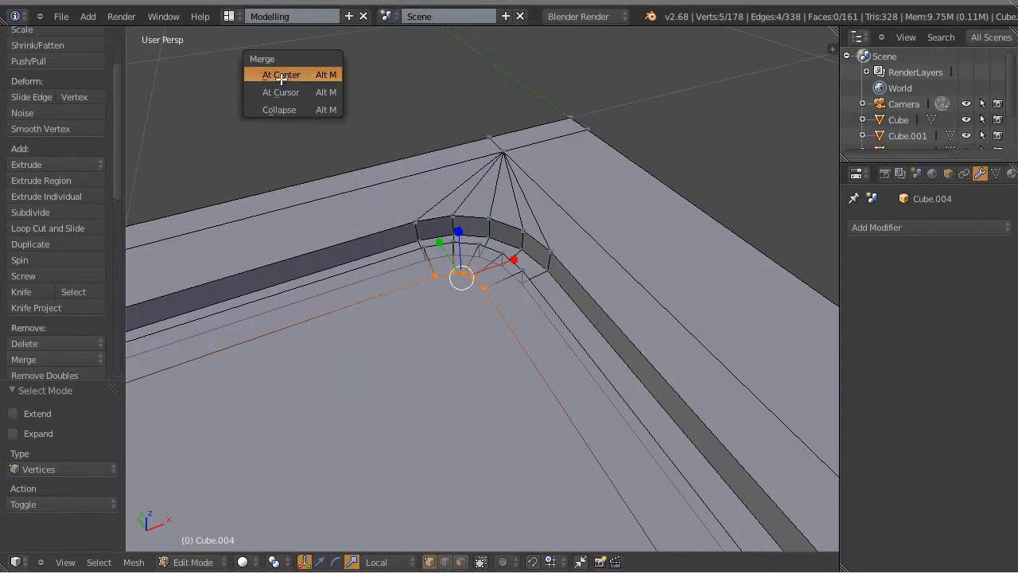
pyautogui.click(300, 78)
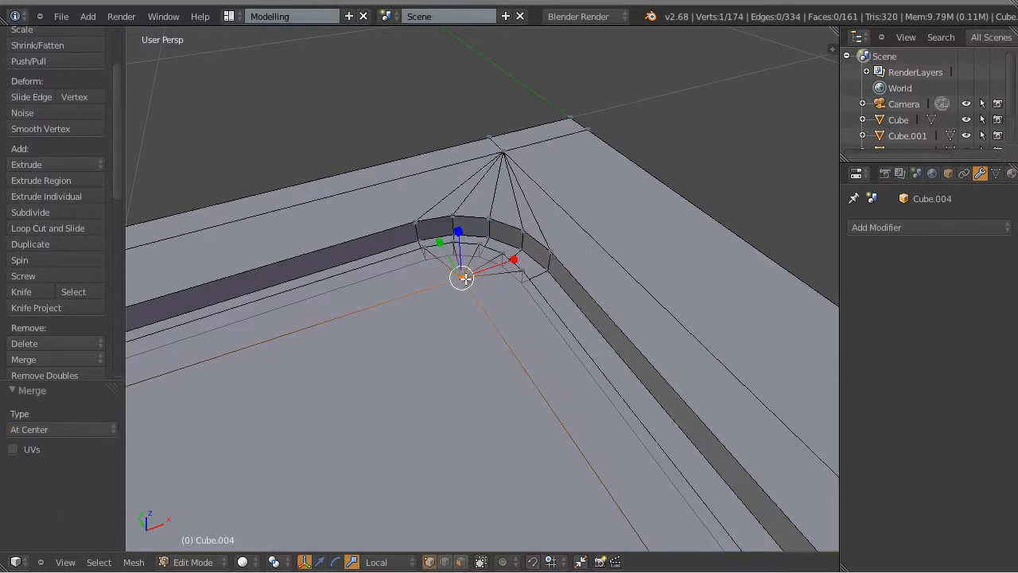
# Step: Merge the five vertices of the innermost floor panel outline's second rounded corner at center
pyautogui.scroll(-2, 509, 395)
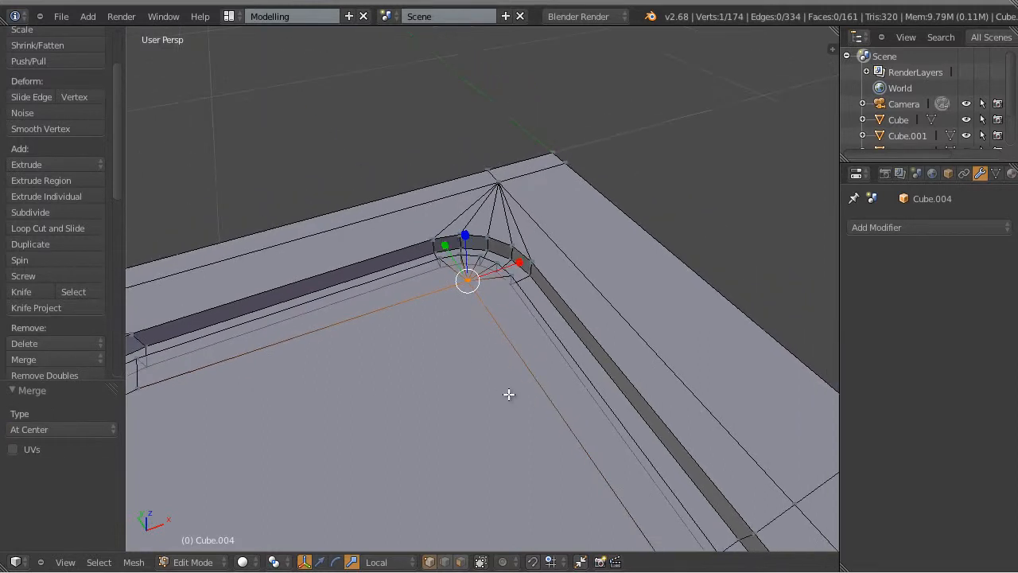
pyautogui.keyDown('shift'); pyautogui.moveTo(493, 443); pyautogui.dragTo(516, 442, button='middle'); pyautogui.keyUp('shift')
pyautogui.scroll(2, 516, 442)
pyautogui.scroll(-2, 517, 442)
pyautogui.moveTo(352, 288); pyautogui.dragTo(455, 231)
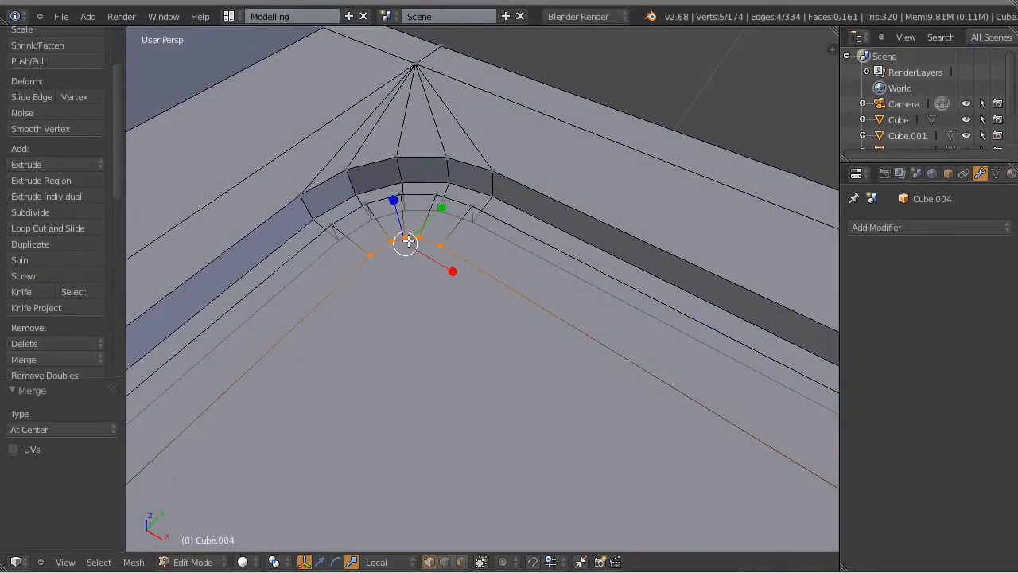
pyautogui.press('w')
pyautogui.click(370, 242)
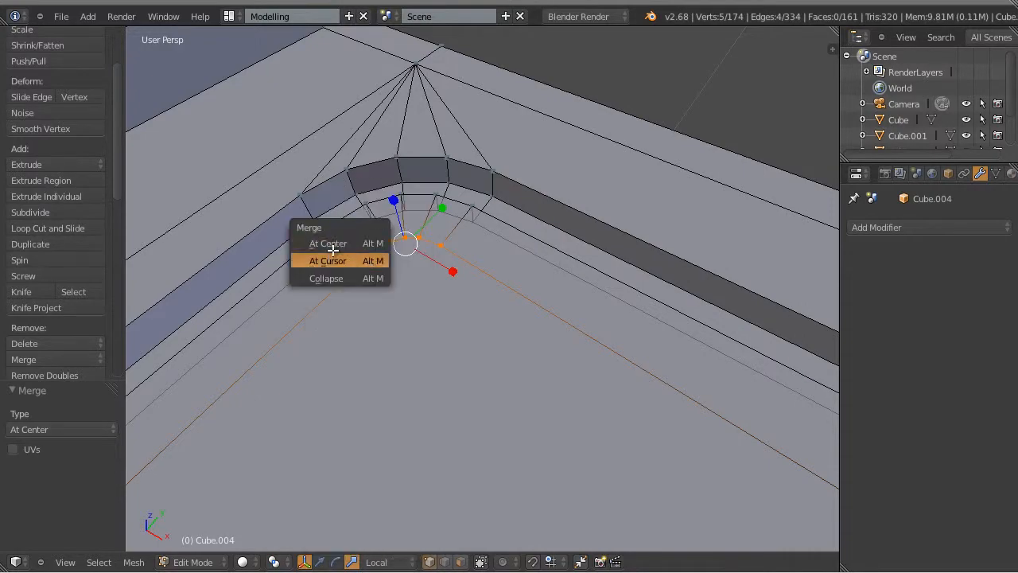
pyautogui.click(332, 259)
# Step: Select the five vertices of the innermost floor panel outline's third rounded corner and merge them at center
pyautogui.scroll(-5, 581, 402)
pyautogui.moveTo(583, 390); pyautogui.dragTo(517, 248, button='middle')
pyautogui.scroll(4, 519, 339)
pyautogui.scroll(3, 519, 340)
pyautogui.press('b')
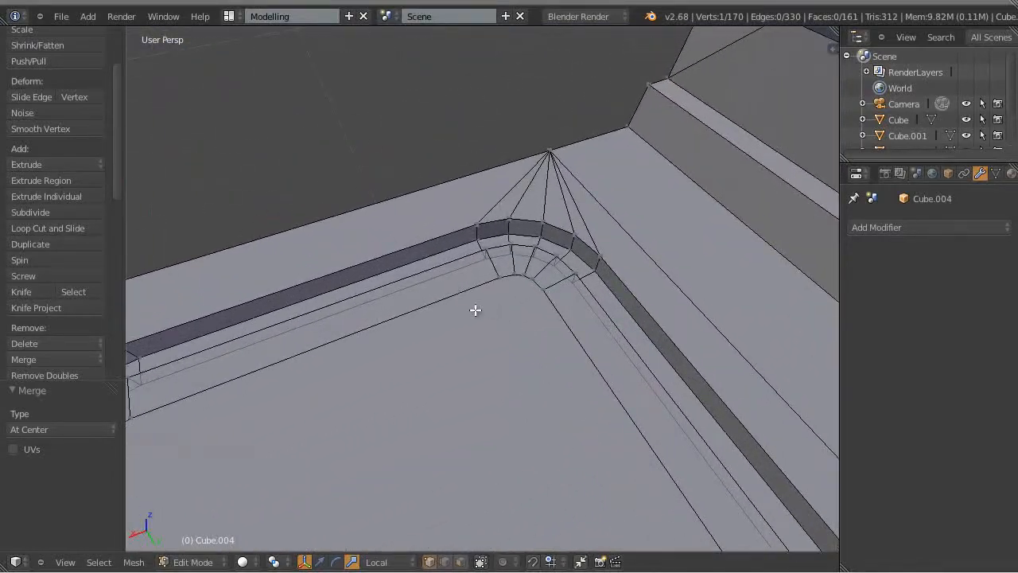
pyautogui.moveTo(479, 305); pyautogui.dragTo(551, 268)
pyautogui.press('w')
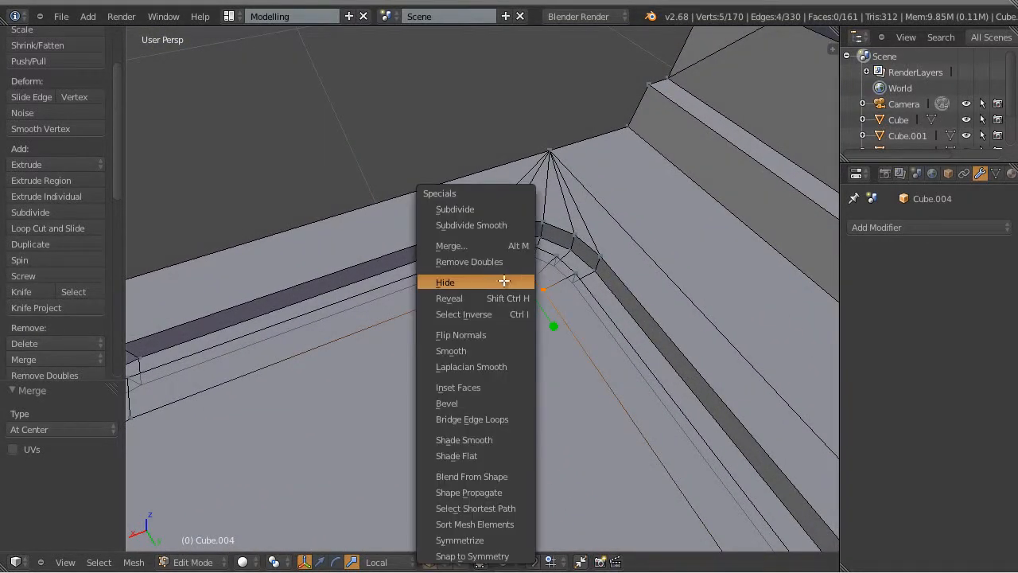
pyautogui.click(453, 246)
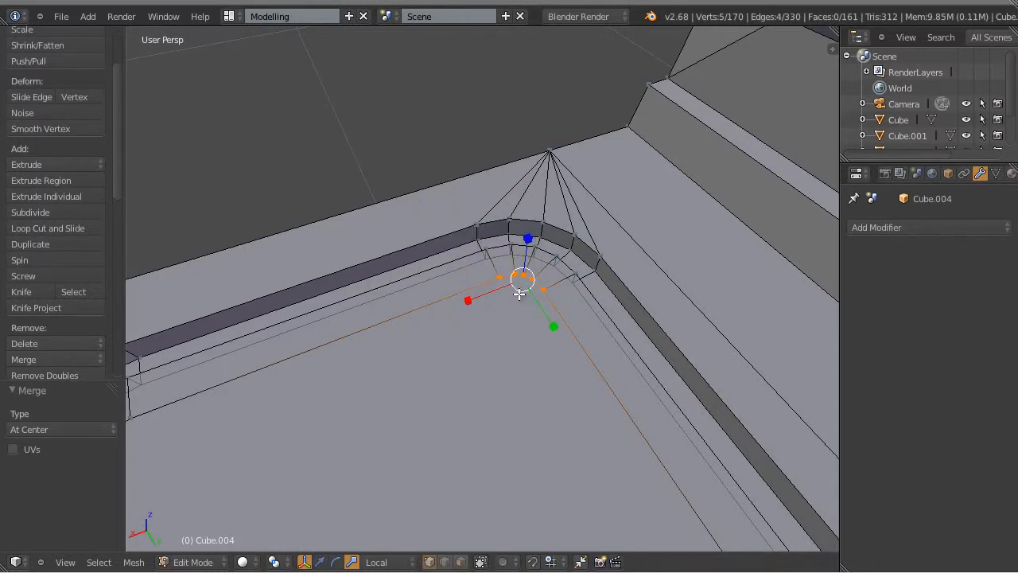
pyautogui.press('w')
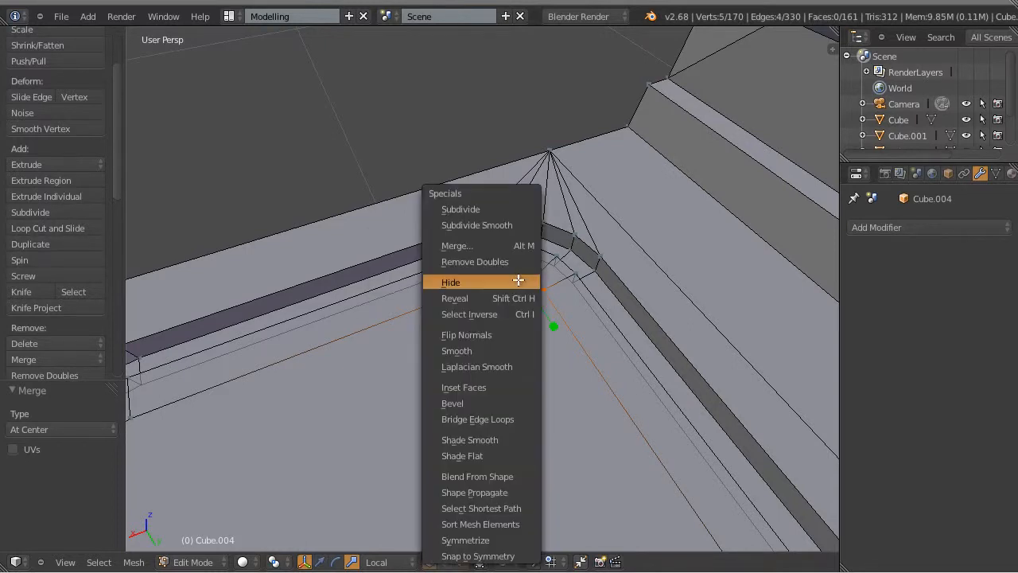
pyautogui.click(457, 245)
pyautogui.click(418, 253)
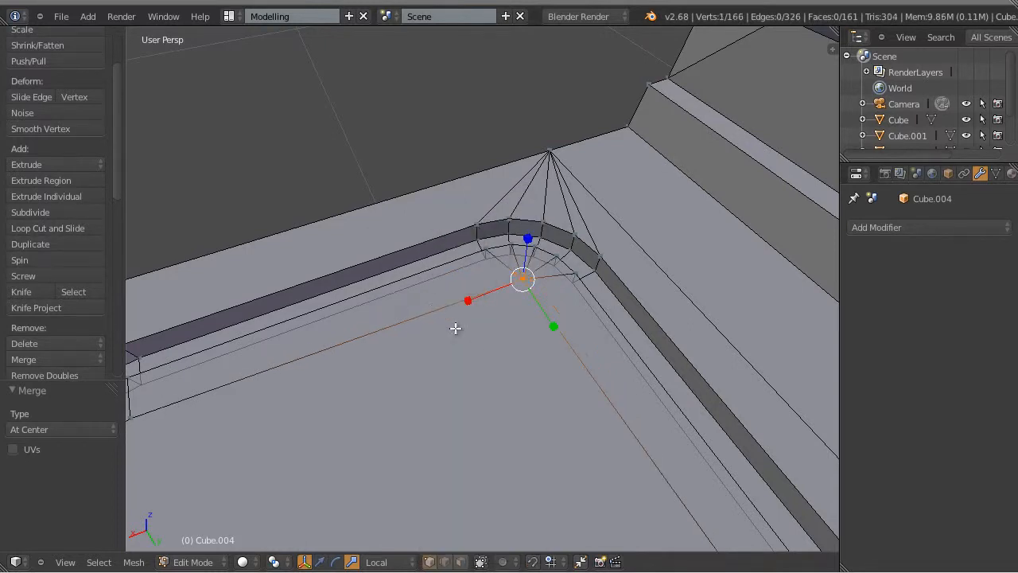
# Step: Merge the vertices of the innermost floor panel outline's fourth and last rounded corner at center
pyautogui.moveTo(456, 327); pyautogui.dragTo(424, 325, button='middle')
pyautogui.moveTo(332, 302); pyautogui.dragTo(386, 265)
pyautogui.press('w')
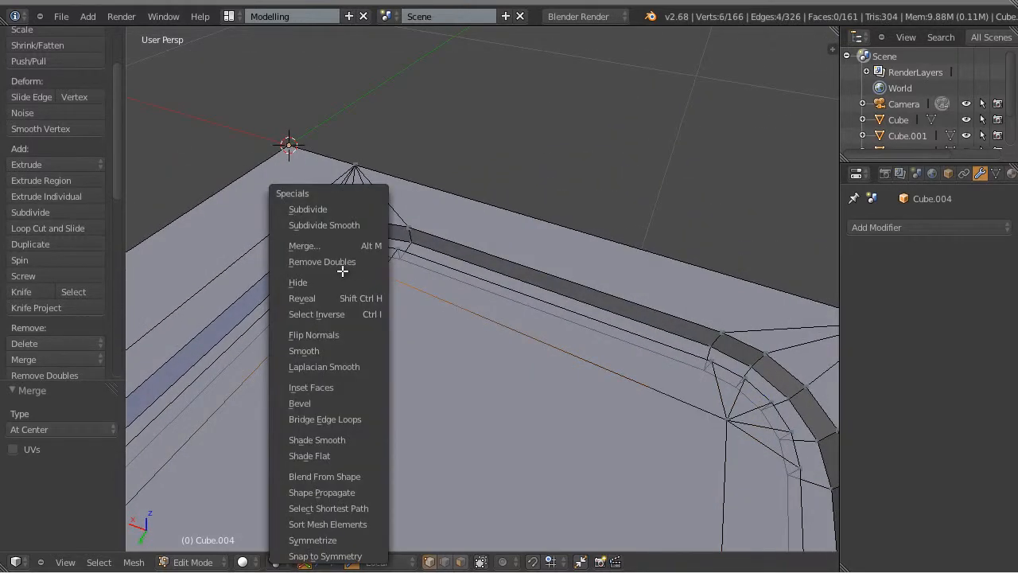
pyautogui.press('Escape')
pyautogui.press('w')
pyautogui.click(301, 246)
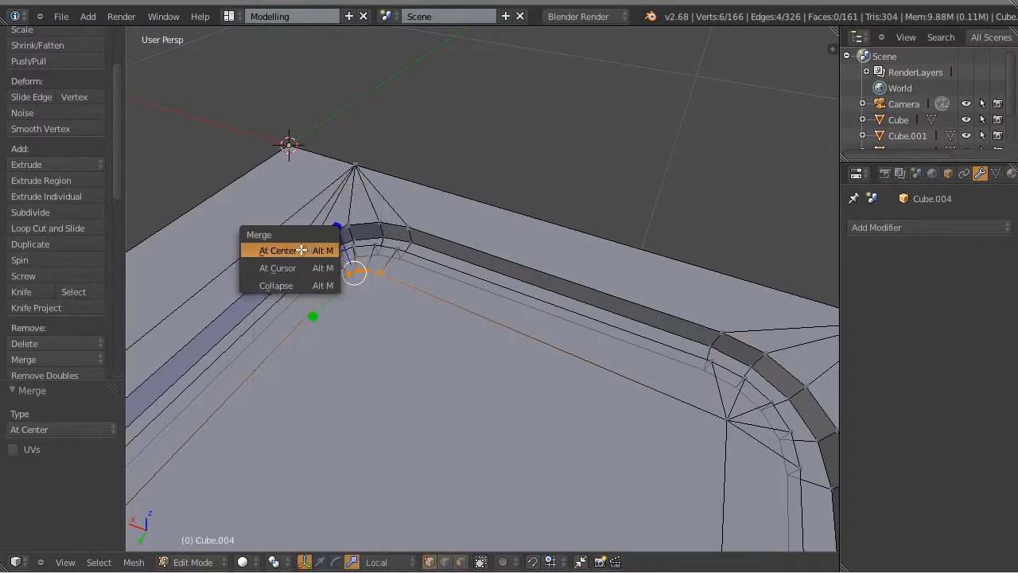
pyautogui.click(301, 249)
# Step: Switch to face select mode and check the mesh for faces with more than 4 vertices using Select Faces by Sides
pyautogui.moveTo(429, 374); pyautogui.dragTo(518, 346, button='middle')
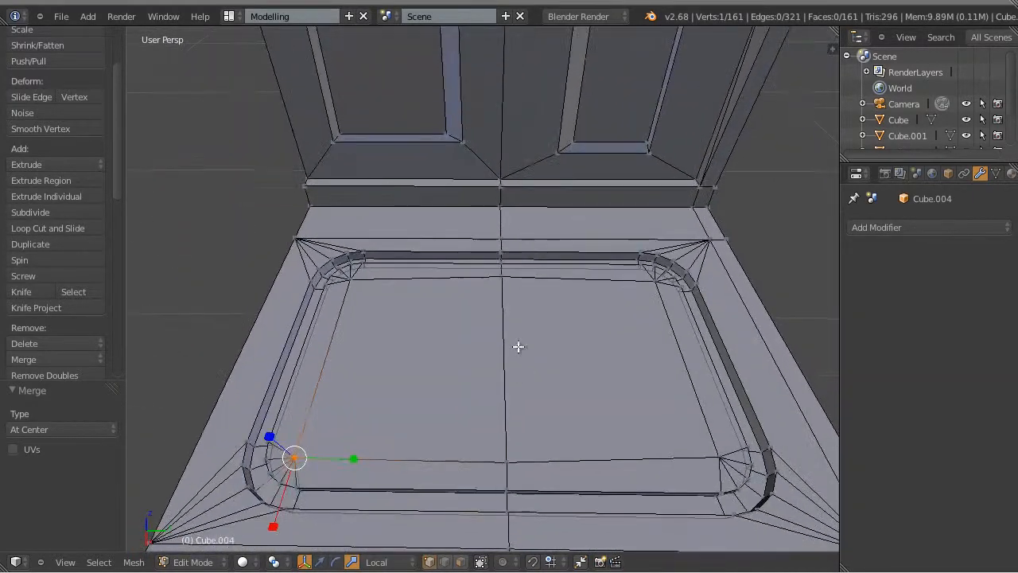
pyautogui.hotkey('ctrl', 'Tab')
pyautogui.click(484, 345)
pyautogui.click(99, 562)
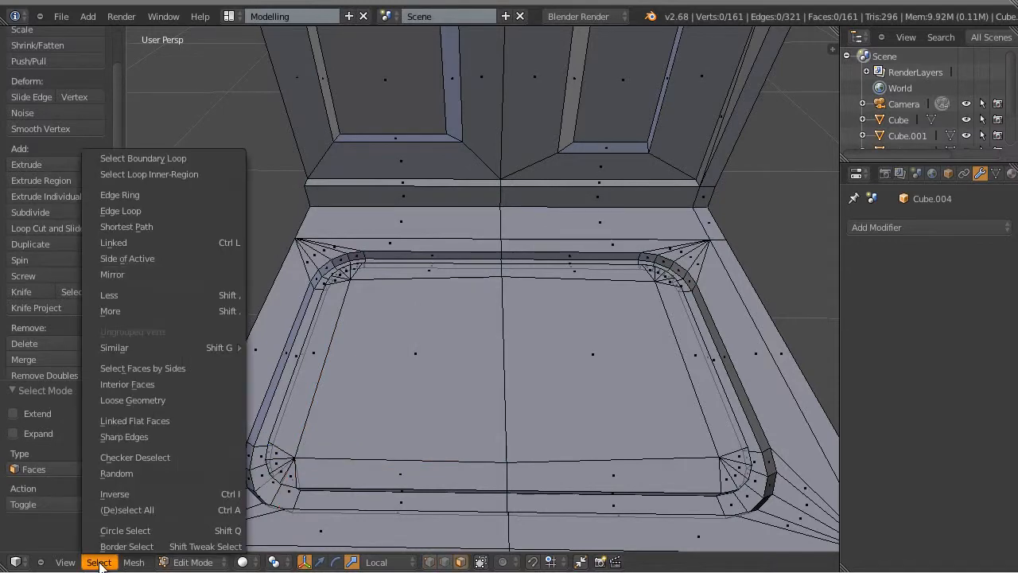
pyautogui.click(126, 370)
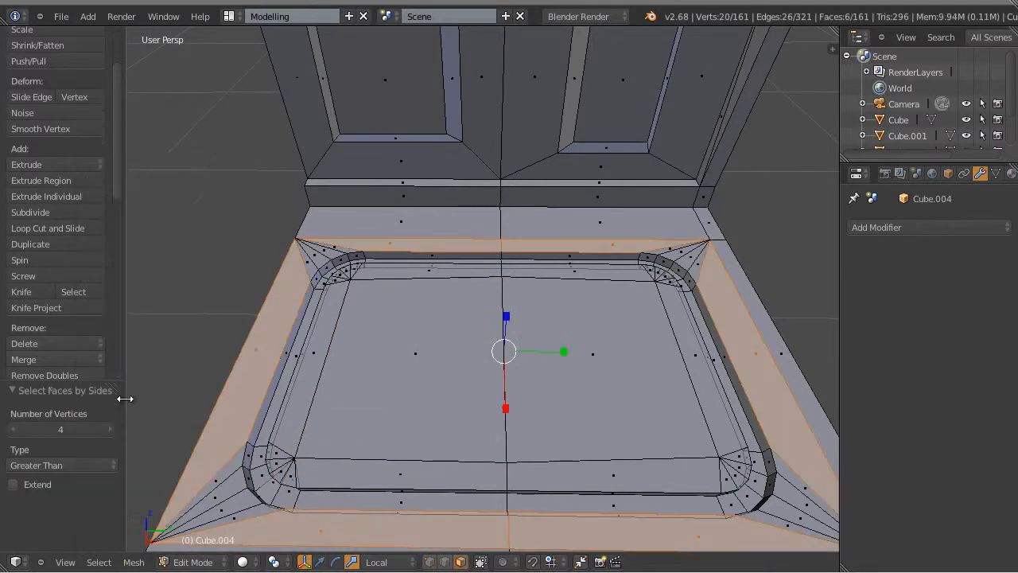
pyautogui.scroll(-5, 578, 368)
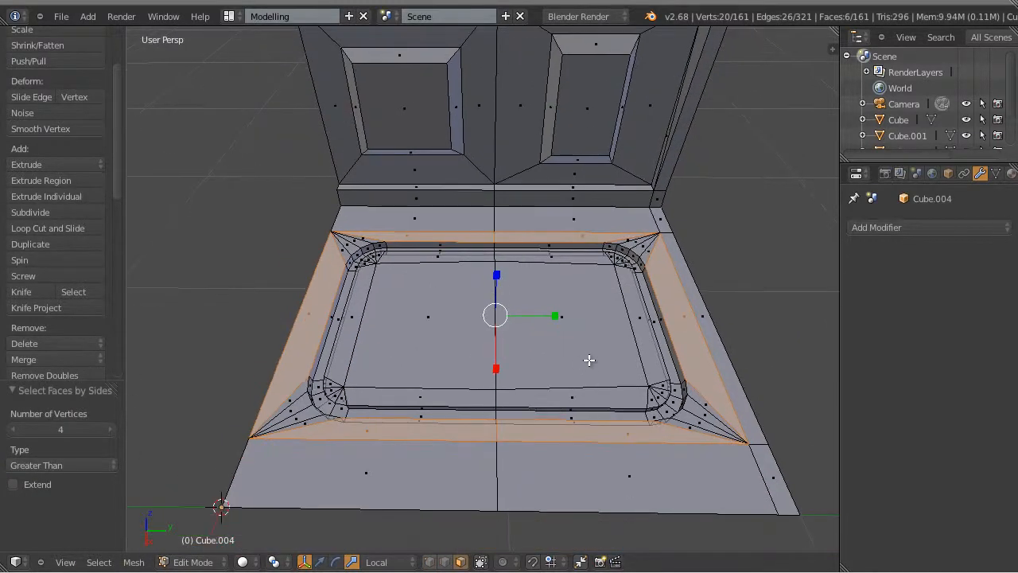
pyautogui.moveTo(586, 402); pyautogui.dragTo(590, 407, button='middle')
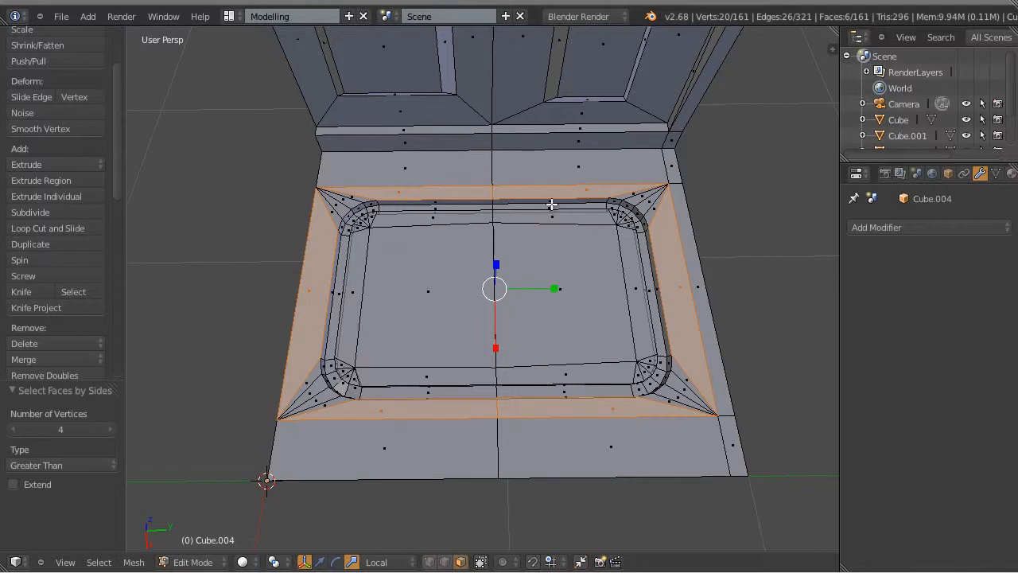
# Step: Switch to vertex select mode, select the entire mesh and remove doubles with a merge distance of 0.0001
pyautogui.hotkey('ctrl', 'Tab')
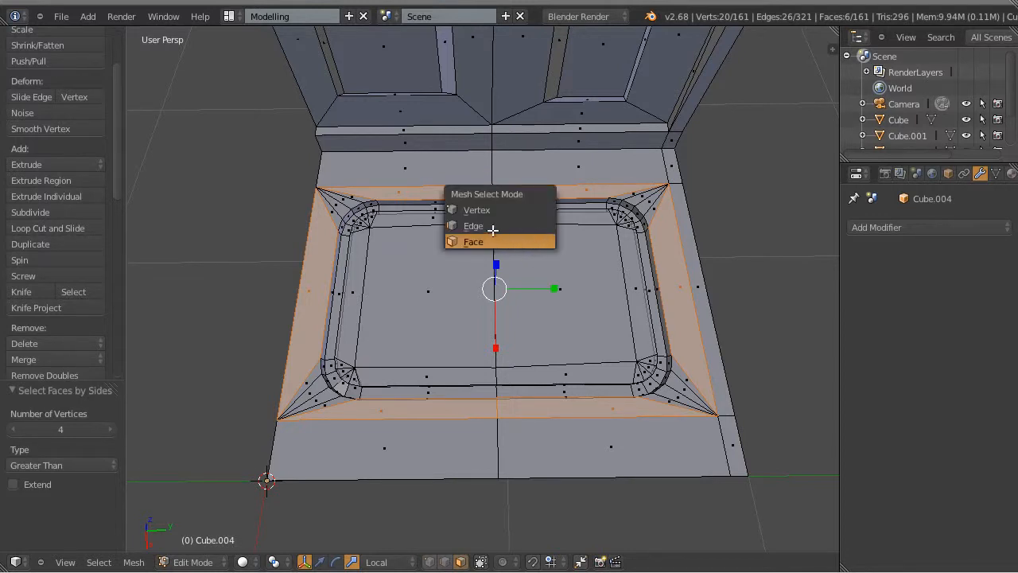
pyautogui.click(509, 211)
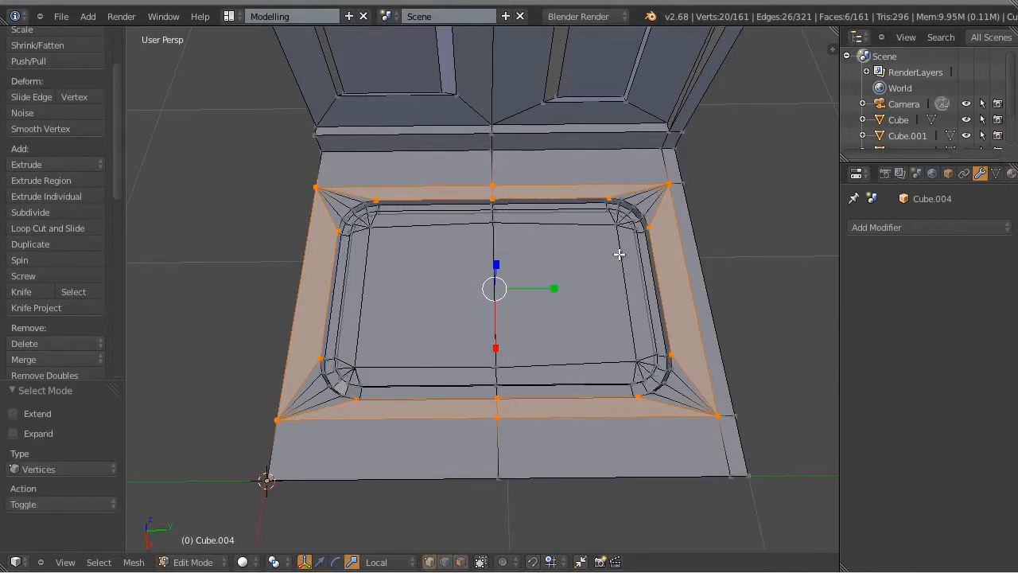
pyautogui.press('a')
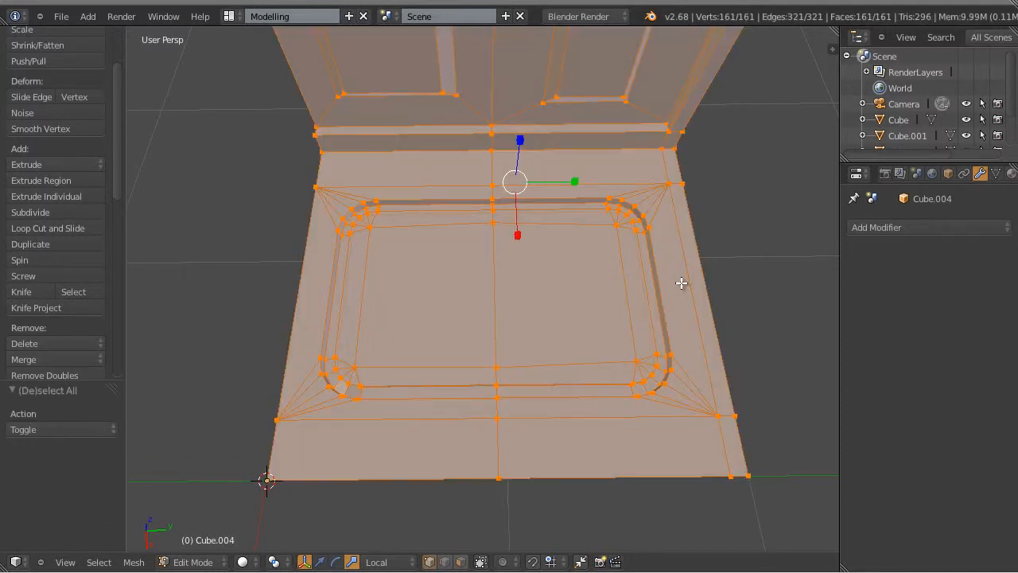
pyautogui.press('w')
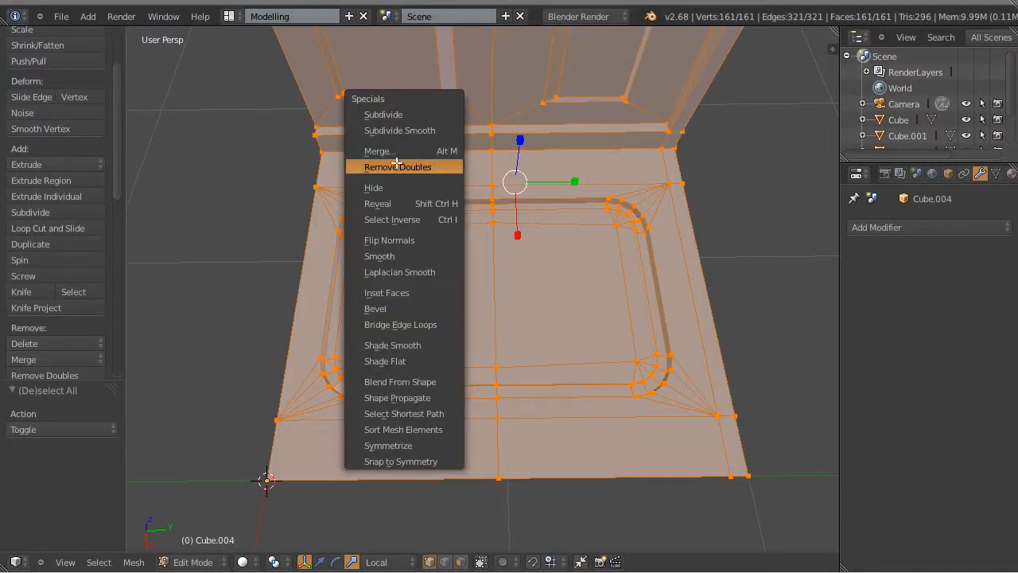
pyautogui.click(422, 167)
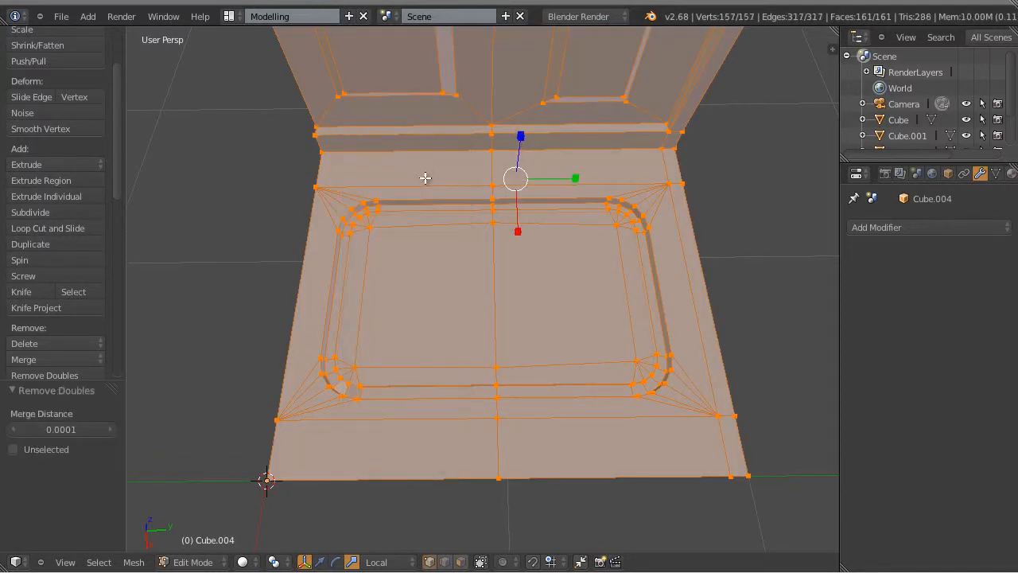
# Step: Clear the selection, return to face select mode and recheck for faces with more than 4 vertices
pyautogui.press('a')
pyautogui.hotkey('ctrl', 'Tab')
pyautogui.click(421, 333)
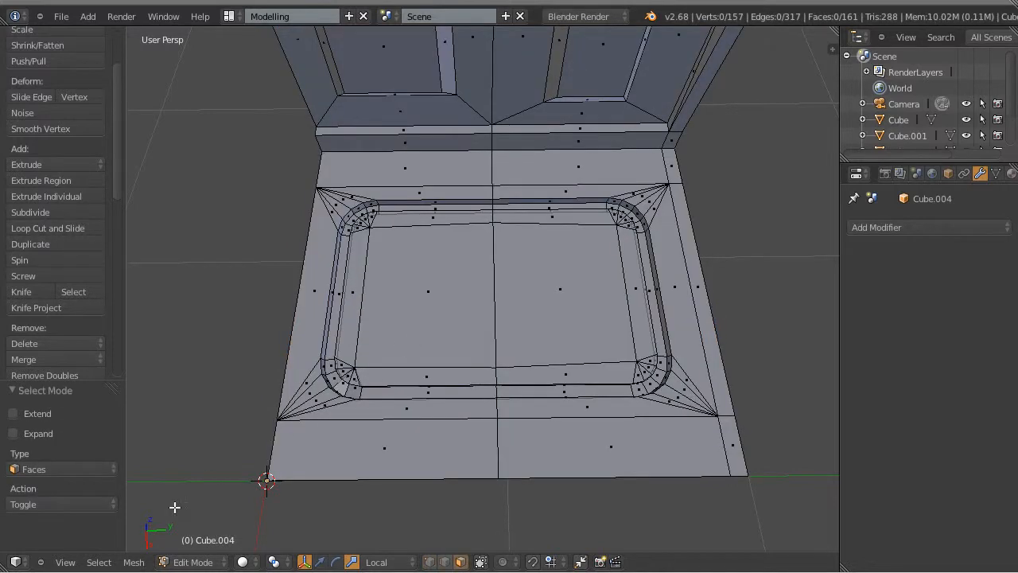
pyautogui.click(98, 562)
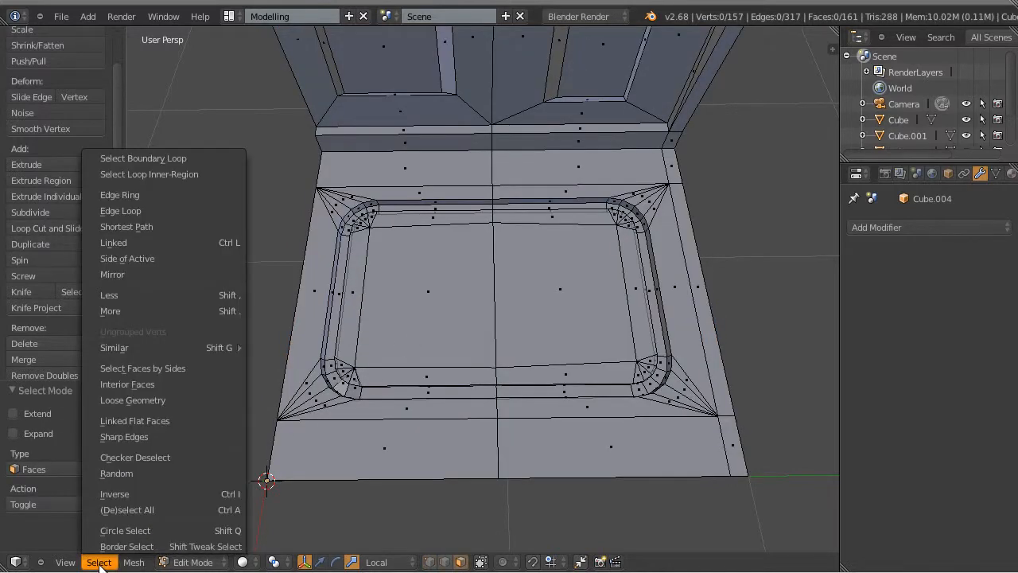
pyautogui.click(132, 368)
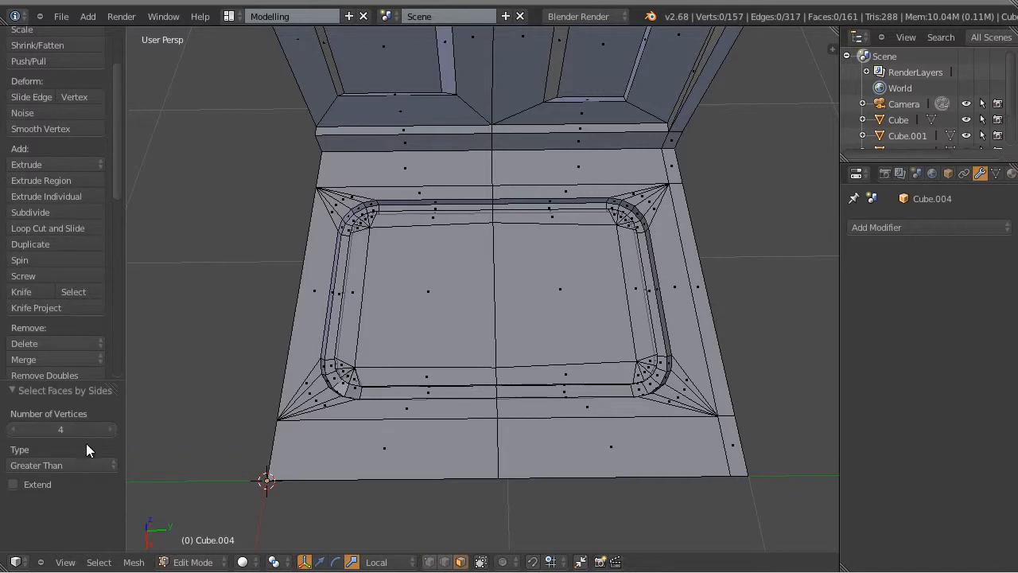
# Step: Return to Object Mode and look over the complete wall-and-floor piece from several angles
pyautogui.scroll(-5, 654, 282)
pyautogui.scroll(2, 634, 283)
pyautogui.moveTo(633, 284)
pyautogui.mouseDown(button='middle')
pyautogui.moveTo(556, 220)
pyautogui.moveTo(620, 280)
pyautogui.mouseUp(button='middle')
pyautogui.scroll(-5, 620, 280)
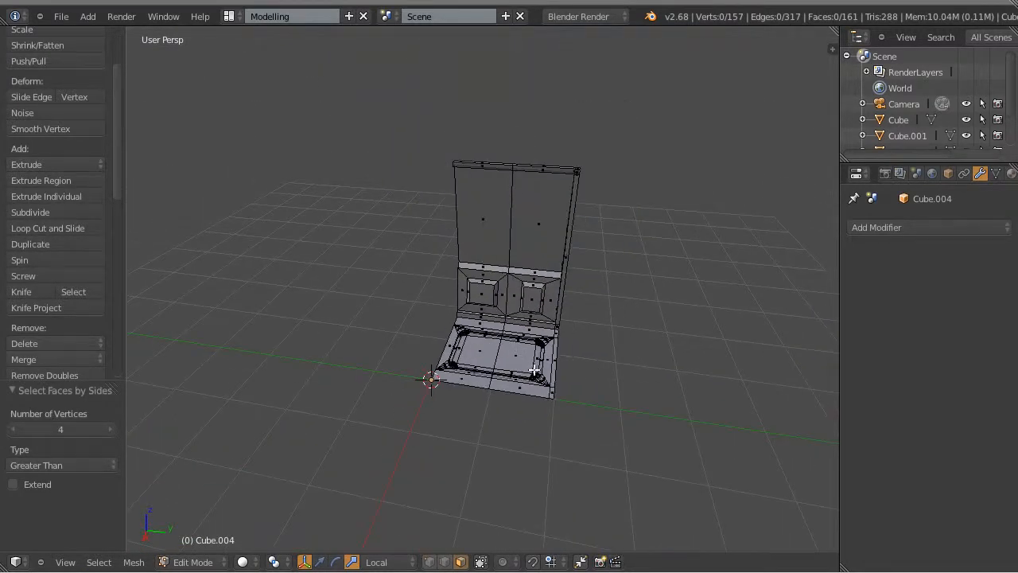
pyautogui.scroll(5, 567, 362)
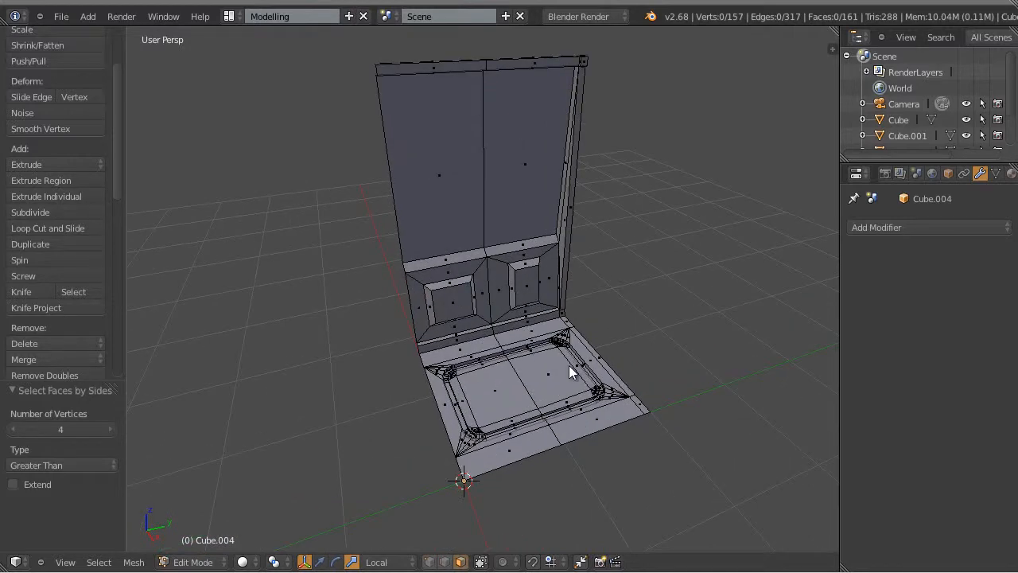
pyautogui.press('Tab')
pyautogui.moveTo(581, 364); pyautogui.dragTo(550, 390, button='middle')
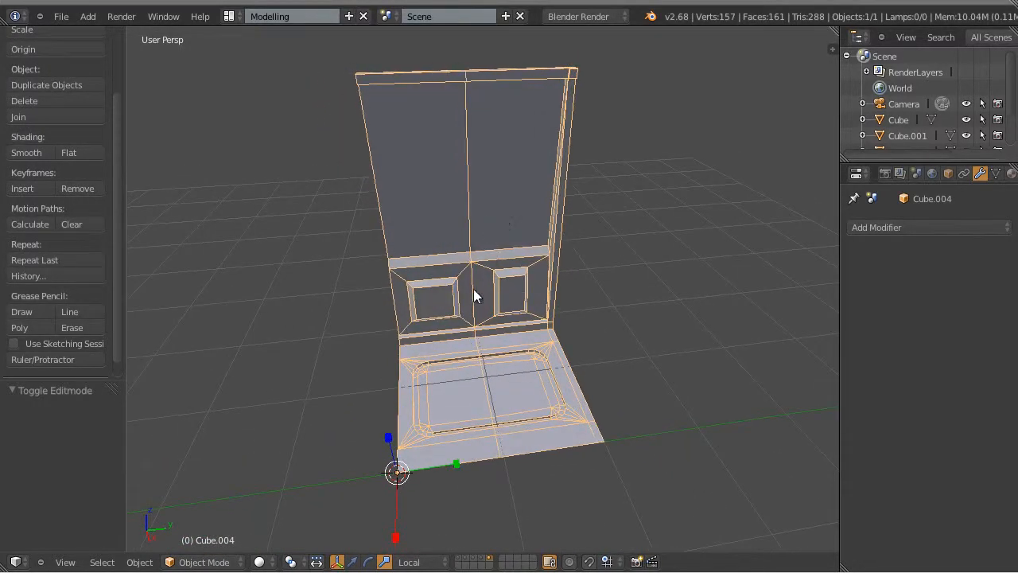
pyautogui.scroll(4, 479, 368)
pyautogui.scroll(-6, 604, 341)
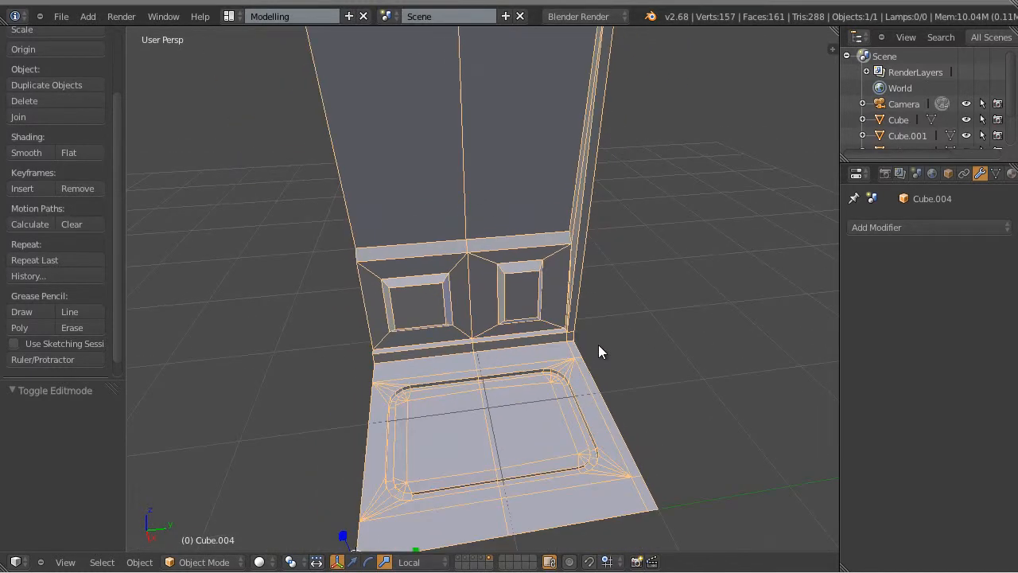
pyautogui.keyDown('shift'); pyautogui.moveTo(563, 320); pyautogui.dragTo(648, 341, button='middle'); pyautogui.keyUp('shift')
pyautogui.scroll(1, 559, 327)
pyautogui.scroll(-1, 557, 326)
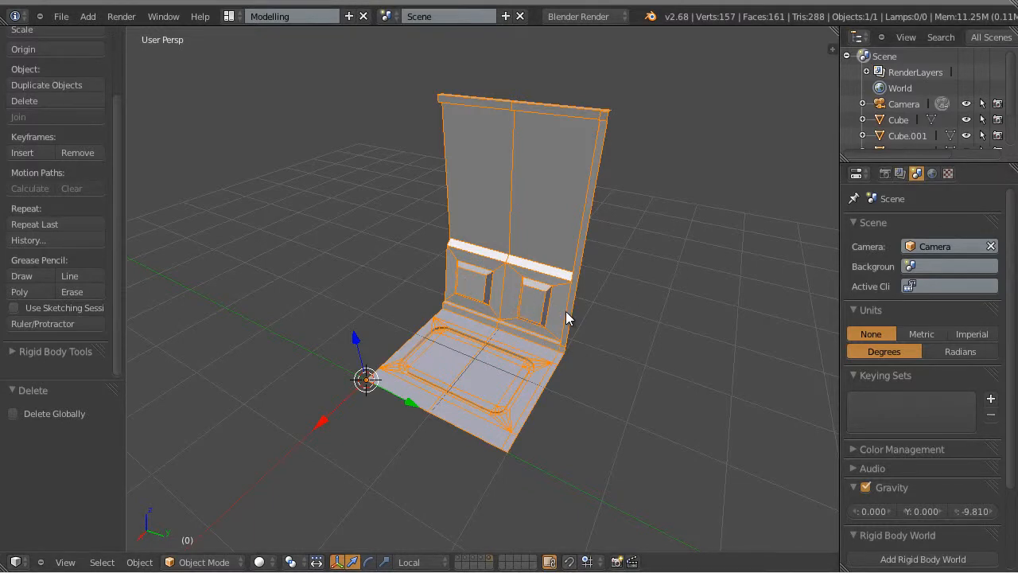
# Step: Duplicate the wall-and-floor piece in place and move the copy to the first layer of the lower row
pyautogui.press('a')
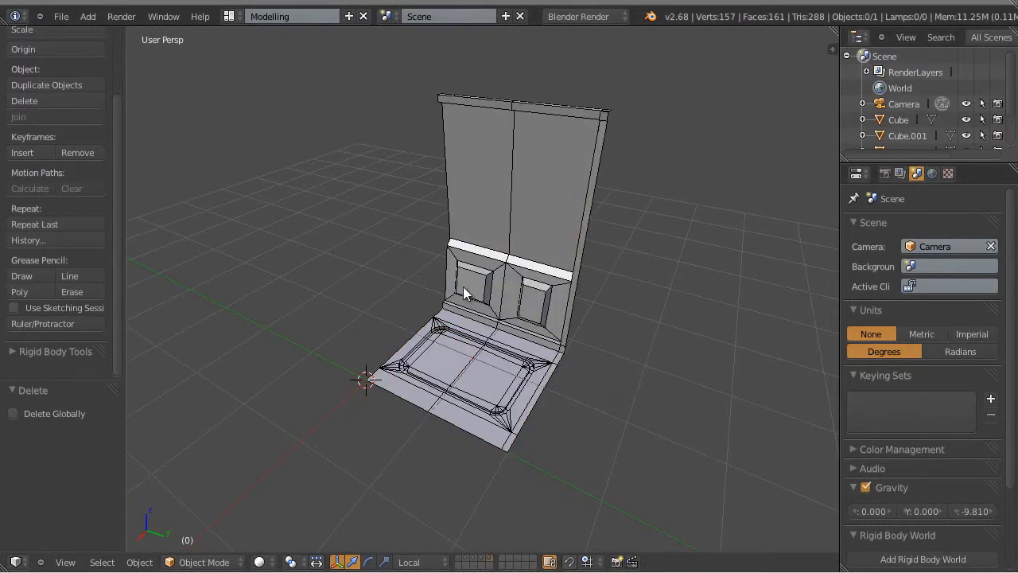
pyautogui.moveTo(475, 306)
pyautogui.mouseDown(button='middle')
pyautogui.moveTo(528, 292)
pyautogui.moveTo(480, 299)
pyautogui.moveTo(468, 291)
pyautogui.moveTo(469, 301)
pyautogui.mouseUp(button='middle')
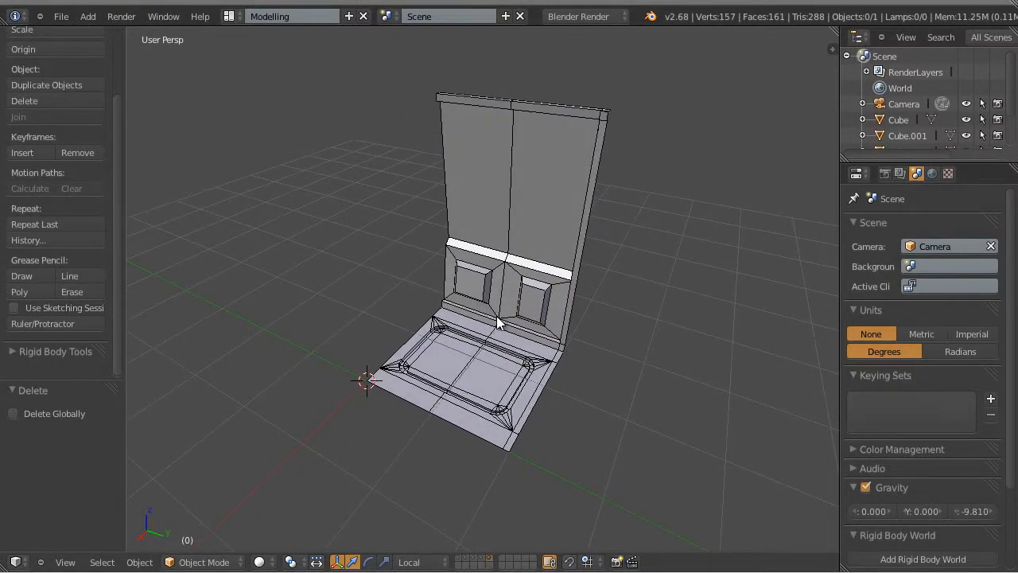
pyautogui.rightClick(509, 168)
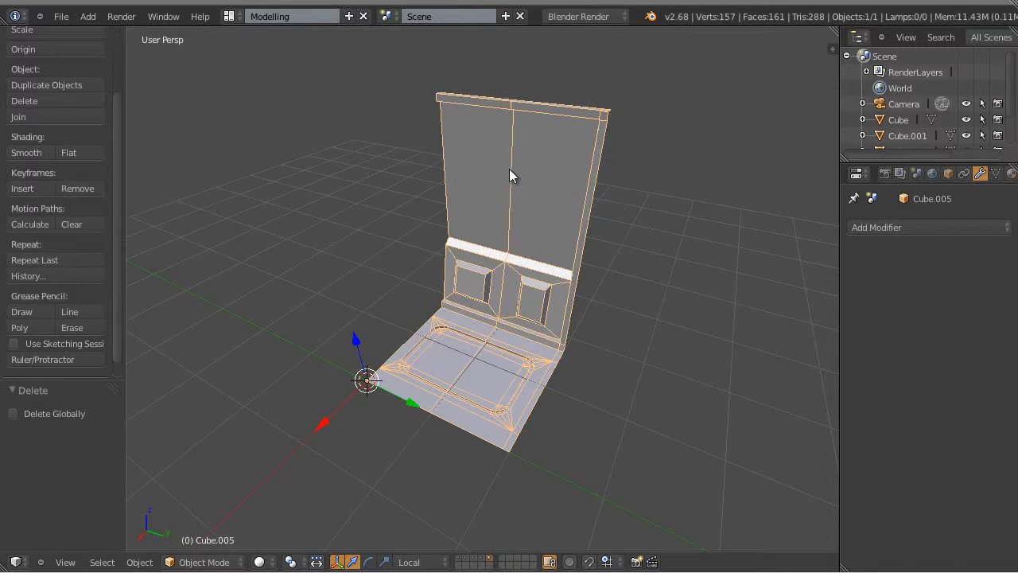
pyautogui.hotkey('shift', 'd')
pyautogui.rightClick(509, 169)
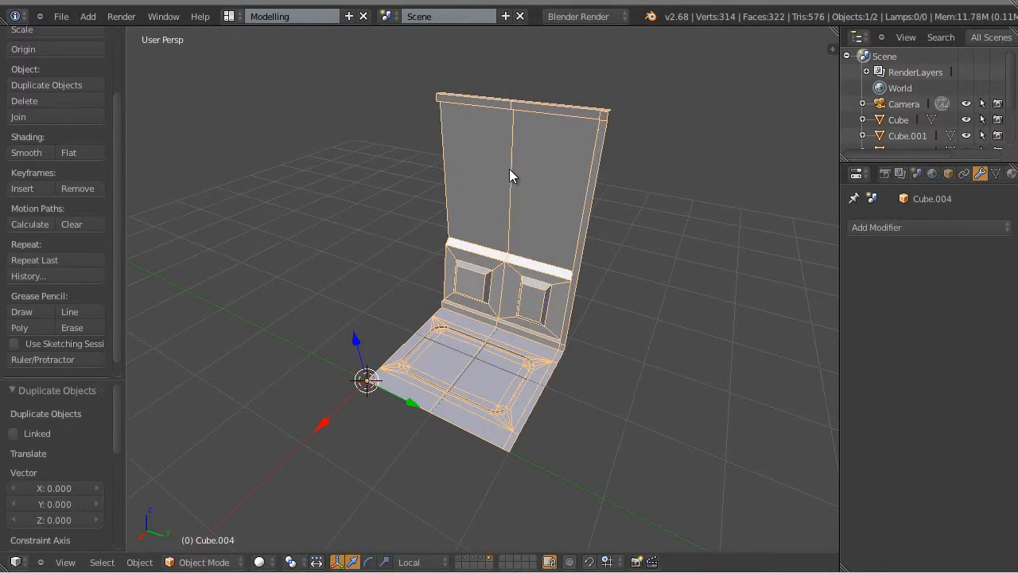
pyautogui.press('m')
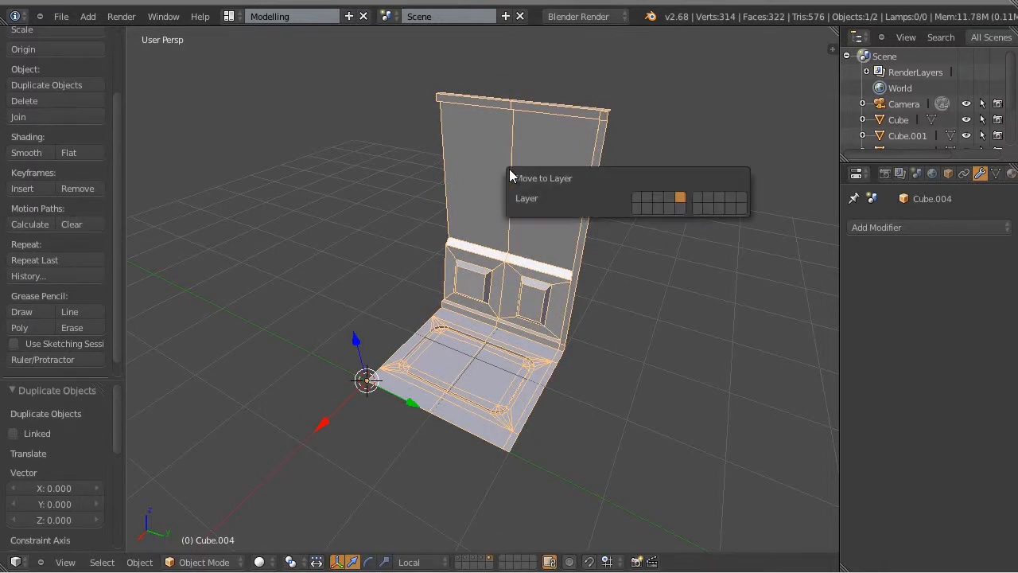
pyautogui.click(639, 210)
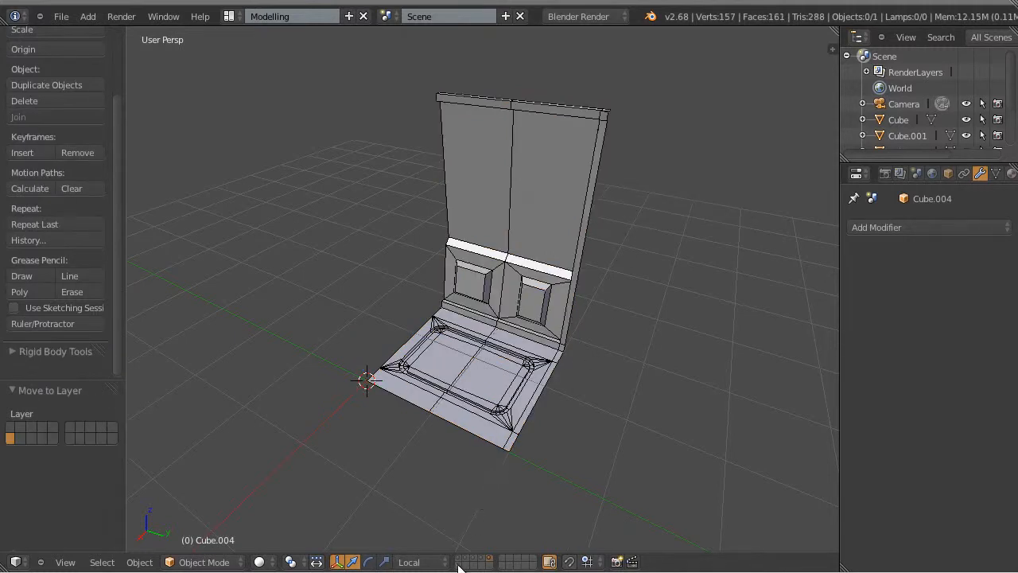
# Step: Show the copy's layer, select the copy and add a Mirror modifier that mirrors along Y instead of X
pyautogui.rightClick(478, 433)
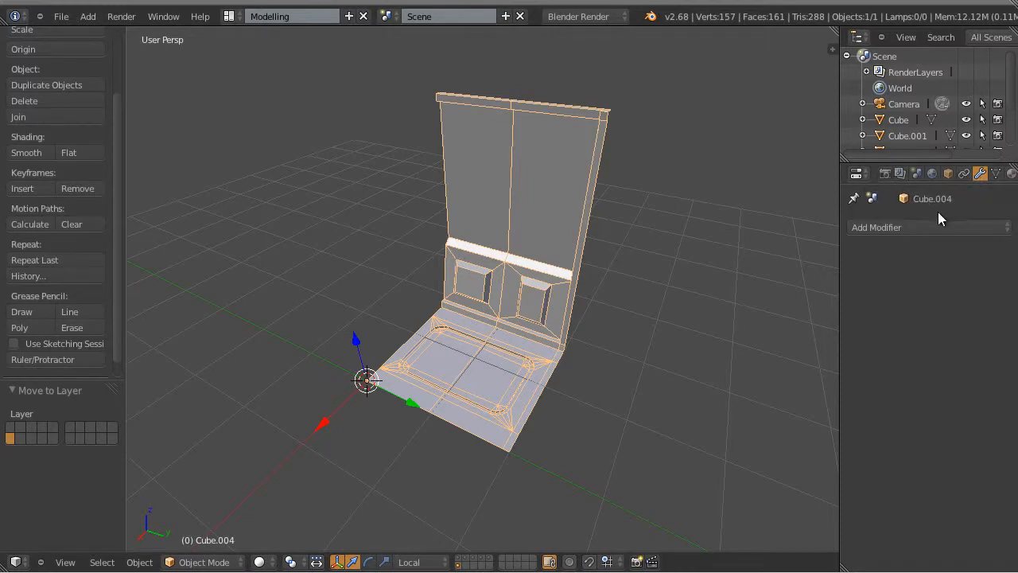
pyautogui.click(892, 226)
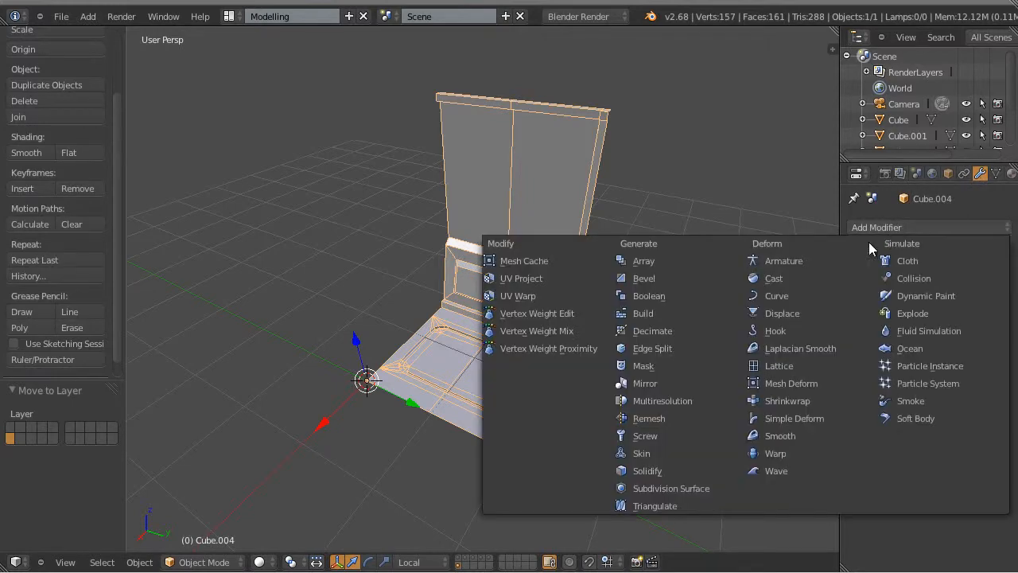
pyautogui.click(653, 382)
pyautogui.moveTo(649, 430); pyautogui.dragTo(538, 405, button='middle')
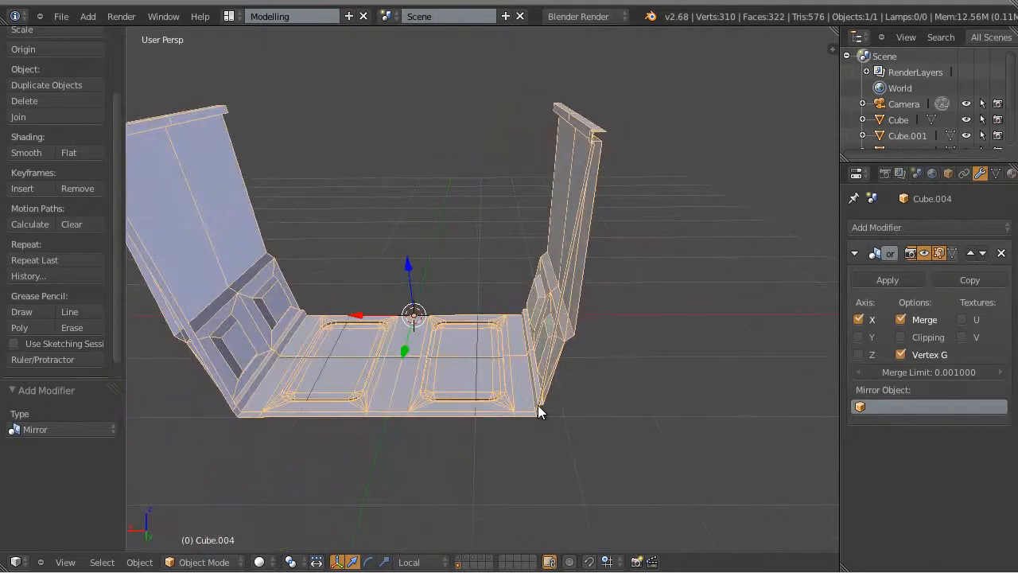
pyautogui.click(859, 319)
pyautogui.click(859, 336)
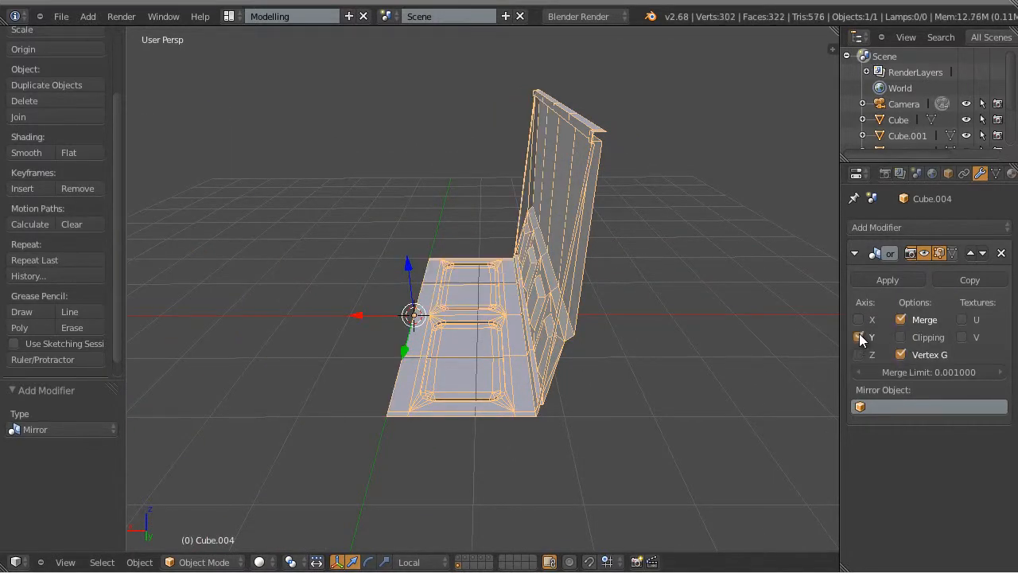
# Step: Apply the Y-axis Mirror modifier on the panelled wall-and-floor copy and look over the mirrored piece
pyautogui.press('g')
pyautogui.rightClick(583, 311)
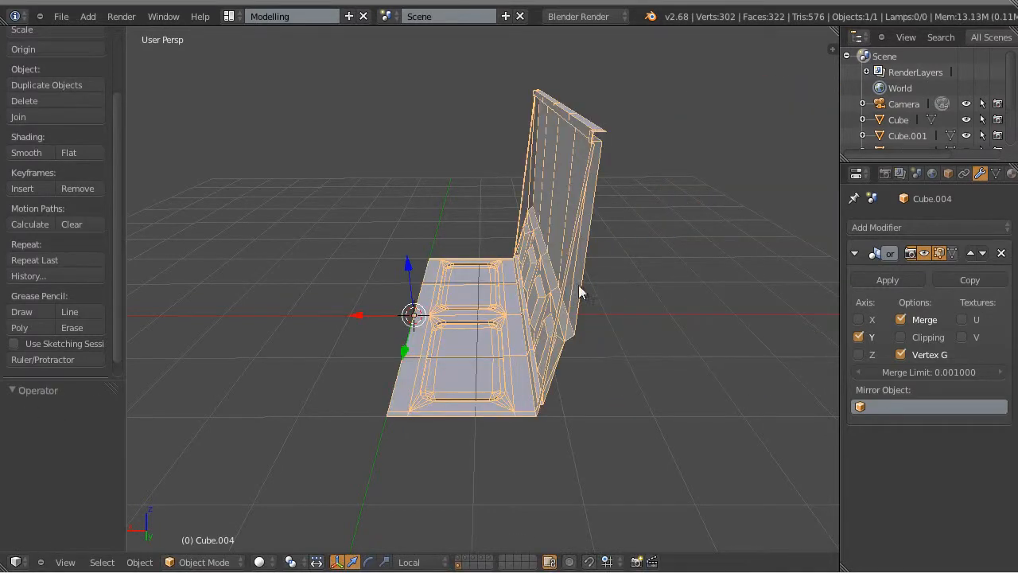
pyautogui.moveTo(478, 299); pyautogui.dragTo(581, 294, button='middle')
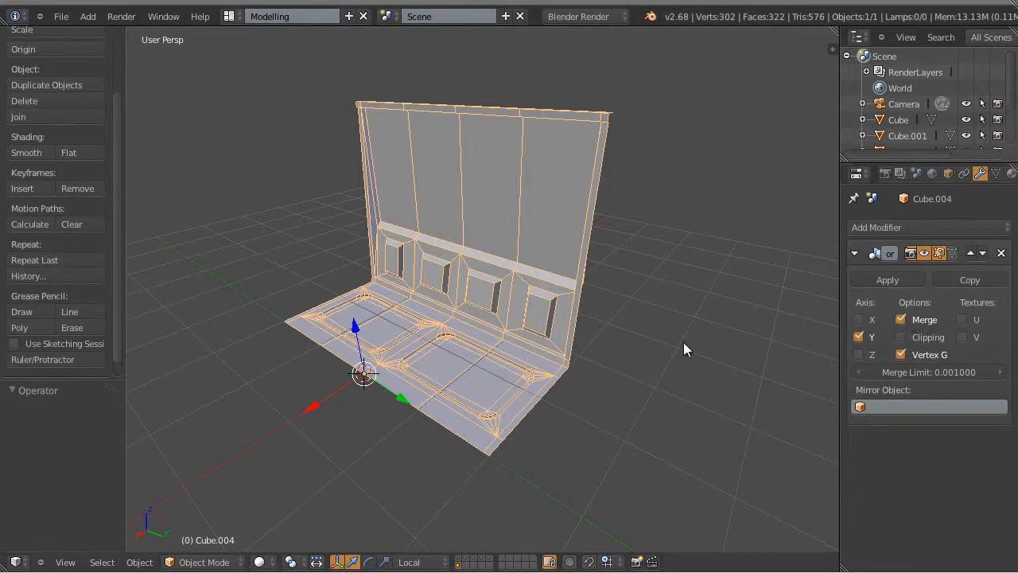
pyautogui.moveTo(683, 344); pyautogui.dragTo(410, 147, button='middle')
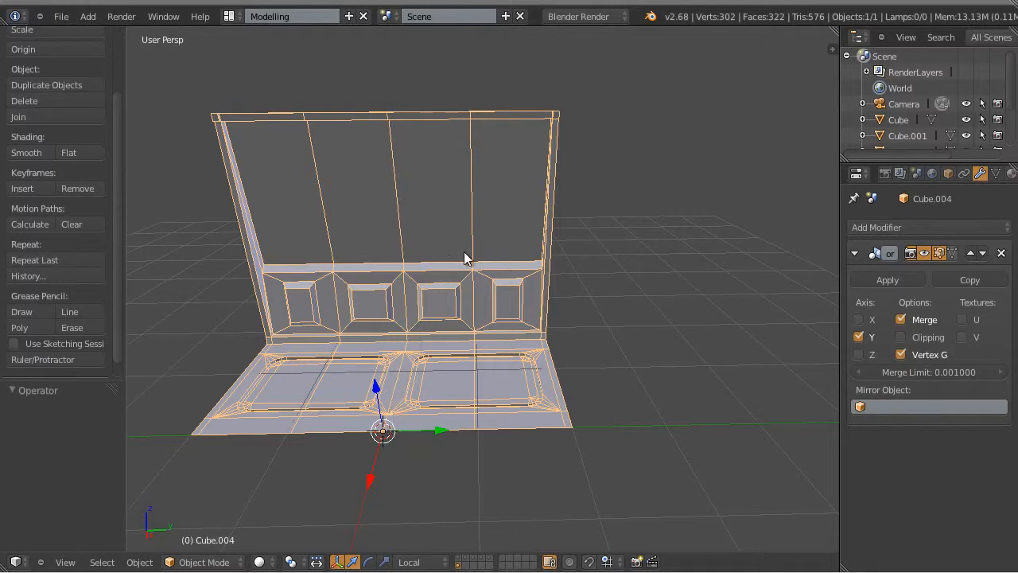
pyautogui.moveTo(466, 256); pyautogui.dragTo(518, 281, button='middle')
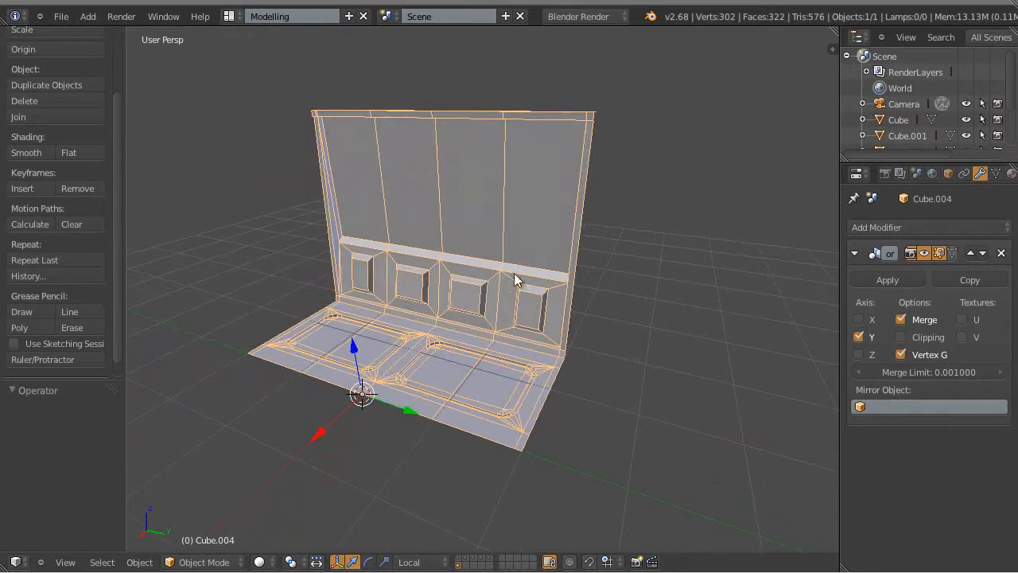
pyautogui.click(888, 280)
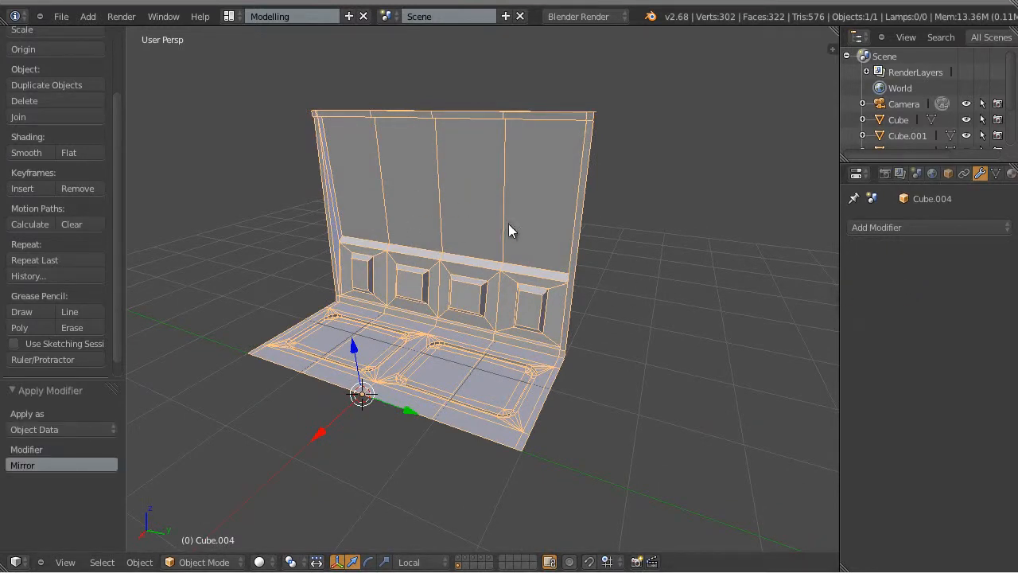
pyautogui.scroll(-2, 647, 237)
pyautogui.scroll(2, 647, 237)
pyautogui.moveTo(438, 294); pyautogui.dragTo(506, 276, button='middle')
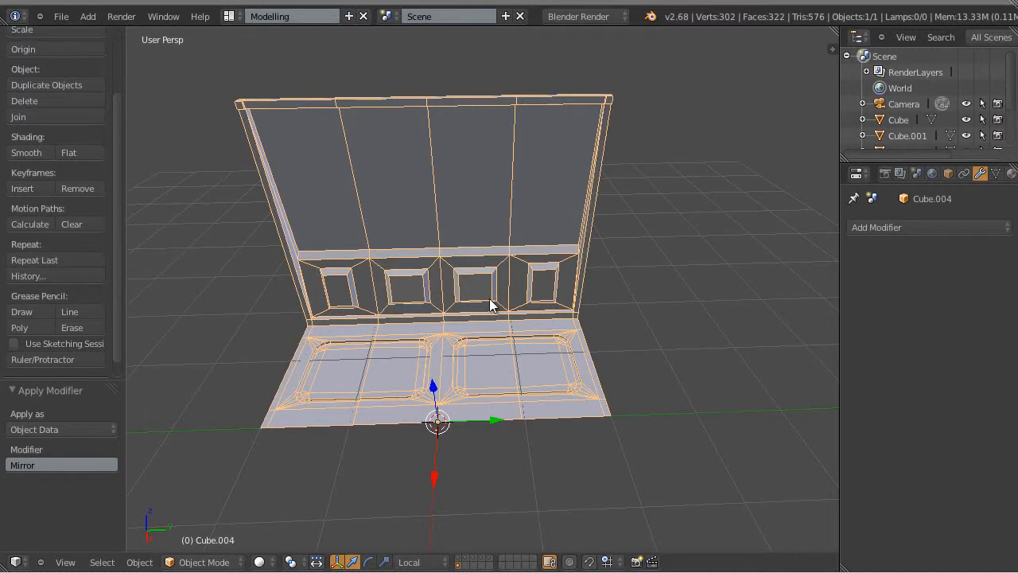
# Step: Show the plain wall-and-floor piece's layer, duplicate the piece in place and move the copy to the second layer of the lower row
pyautogui.click(493, 560)
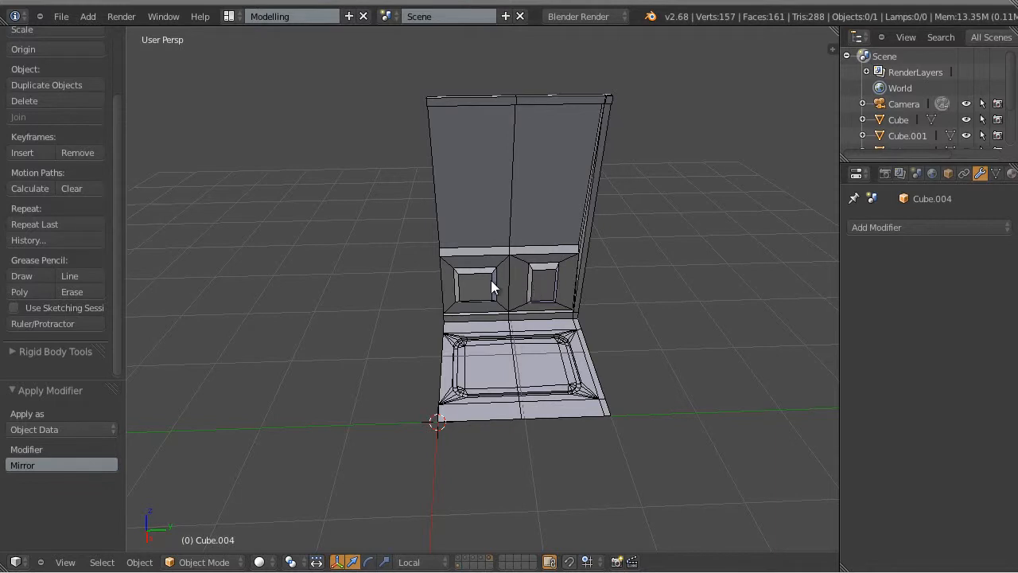
pyautogui.click(475, 558)
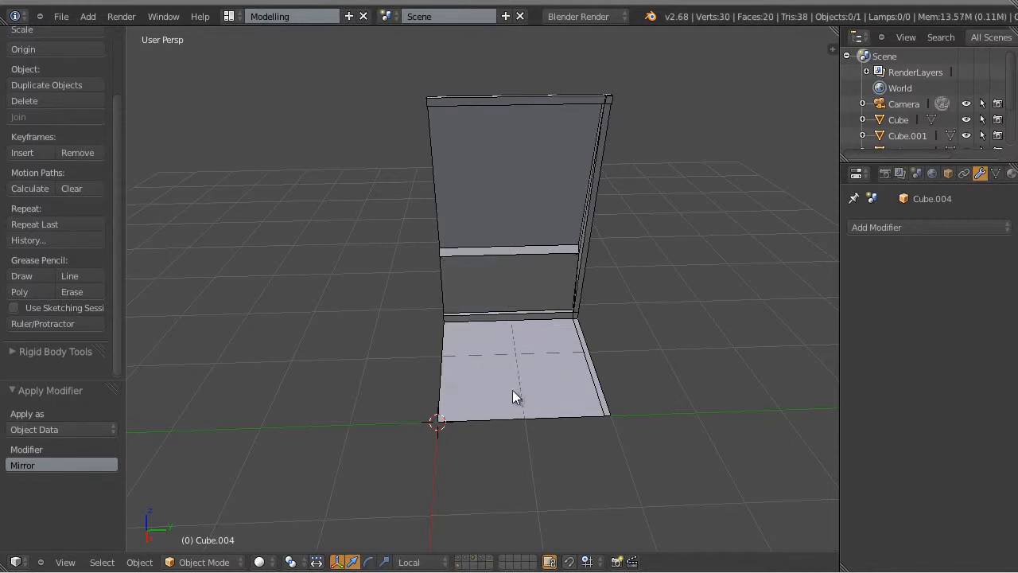
pyautogui.rightClick(506, 217)
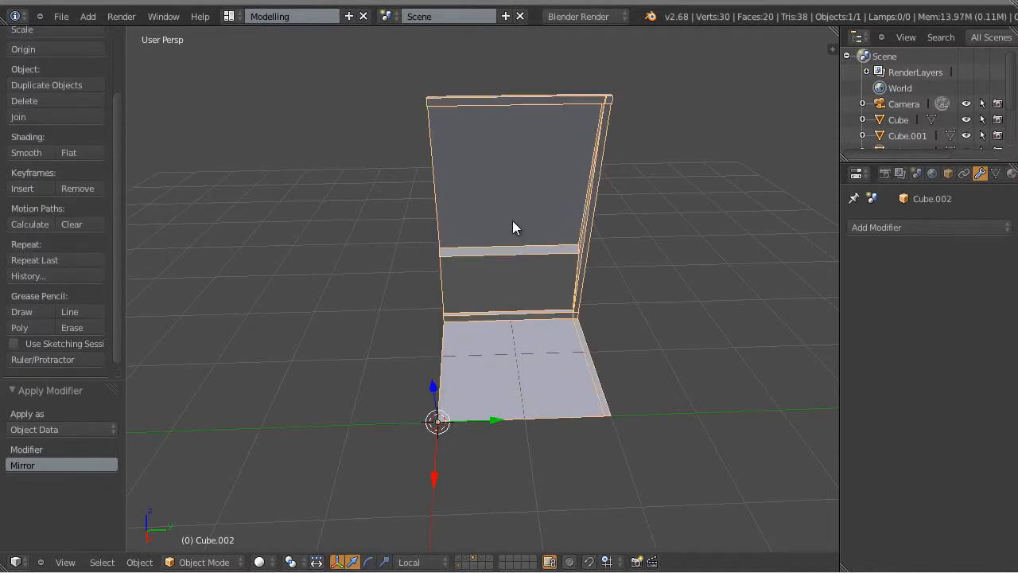
pyautogui.moveTo(652, 328); pyautogui.dragTo(529, 251, button='middle')
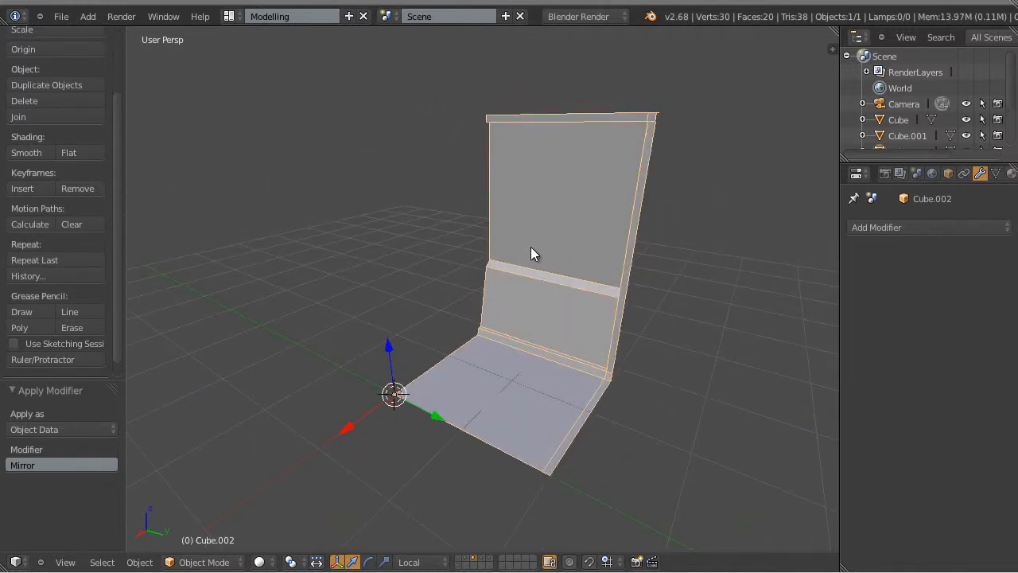
pyautogui.hotkey('shift', 'd')
pyautogui.rightClick(530, 252)
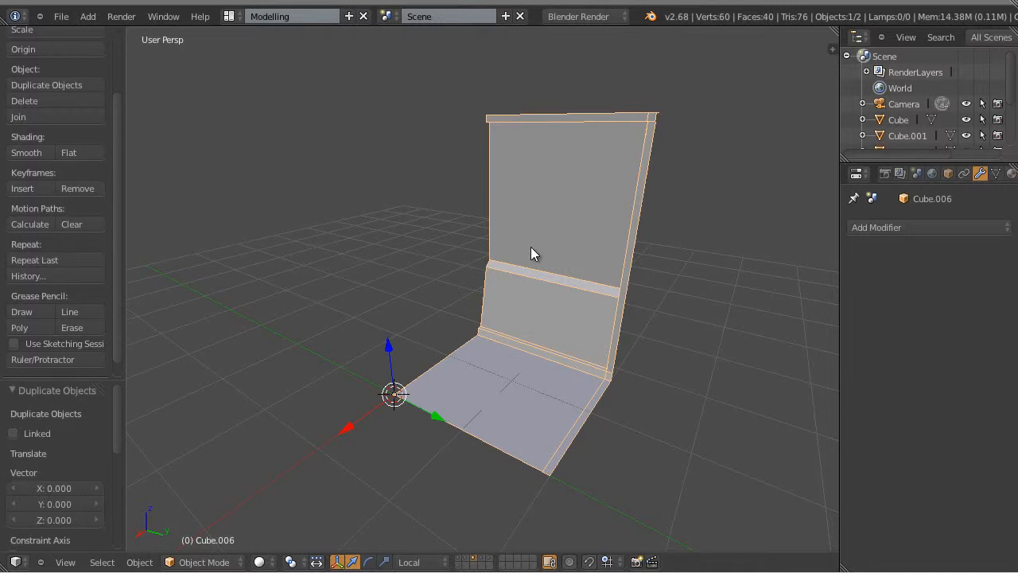
pyautogui.press('m')
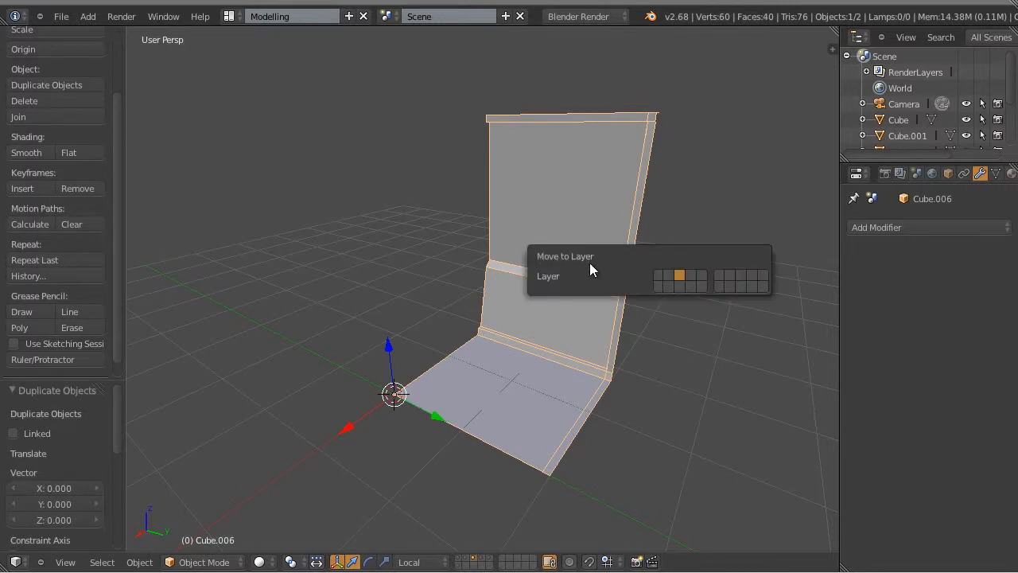
pyautogui.click(668, 290)
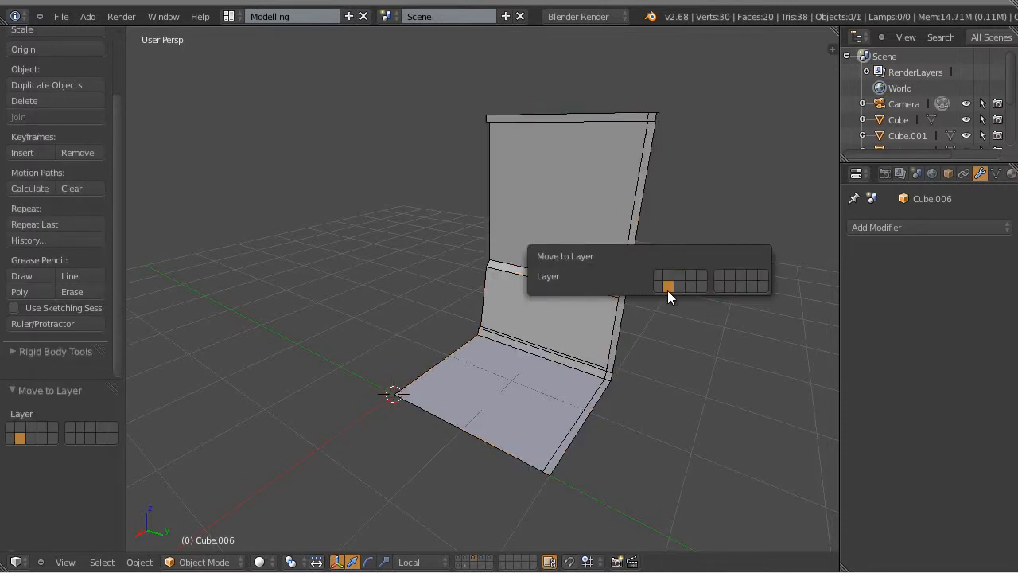
# Step: Show the single panelled piece's layer, duplicate the piece in place and move the copy to the second layer of the lower row
pyautogui.click(490, 558)
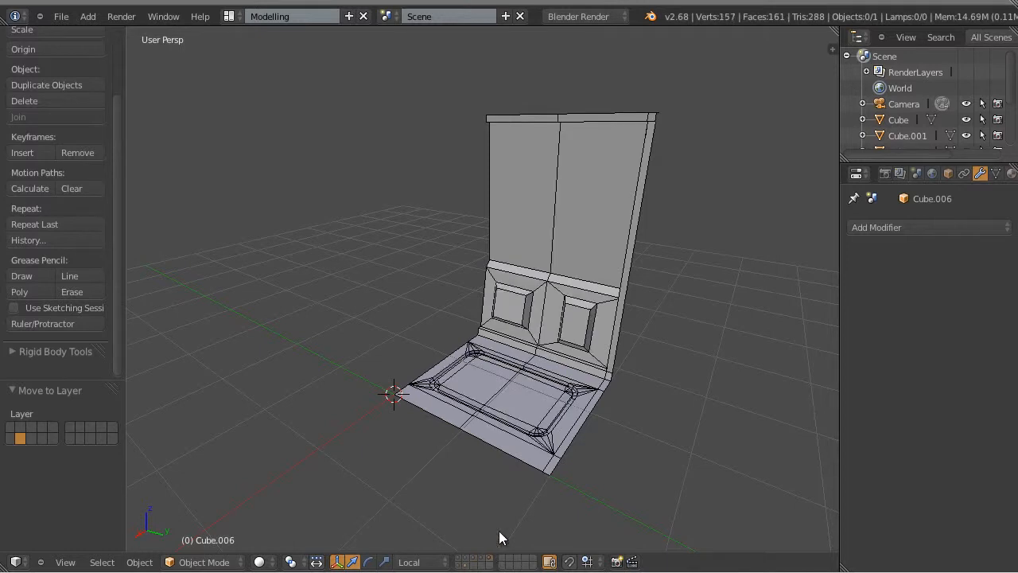
pyautogui.rightClick(553, 297)
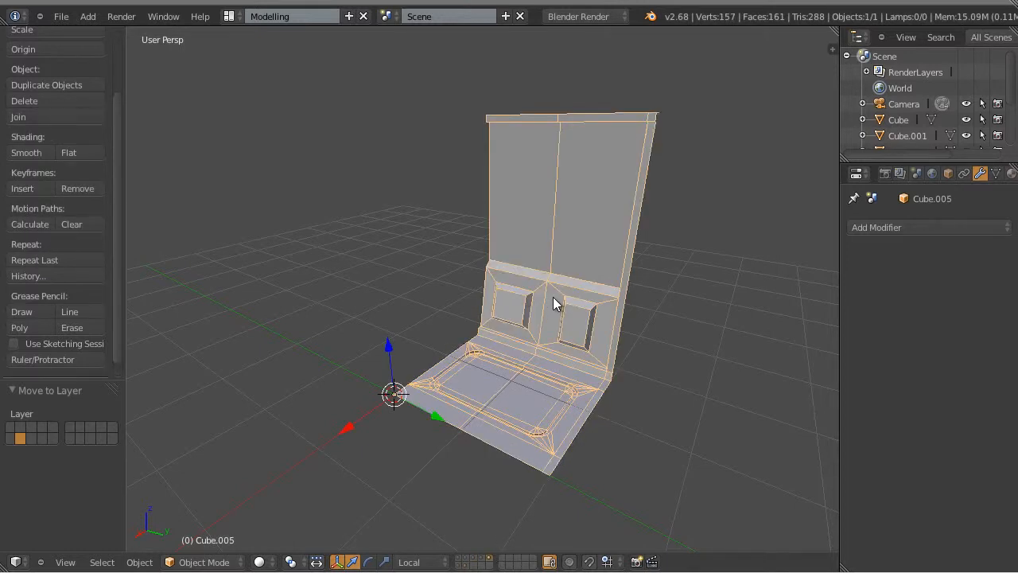
pyautogui.hotkey('shift', 'd')
pyautogui.rightClick(553, 296)
pyautogui.press('m')
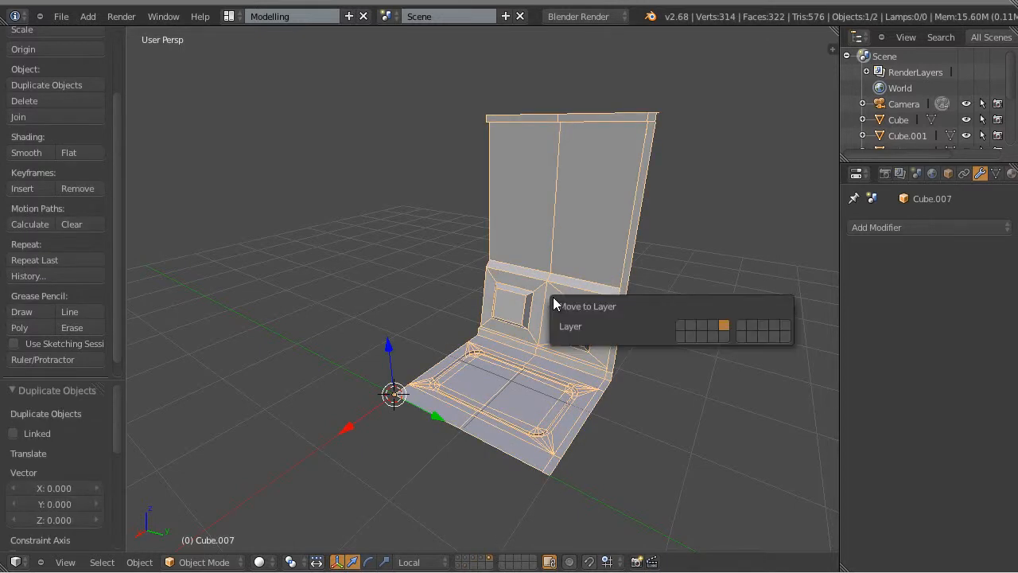
pyautogui.click(689, 336)
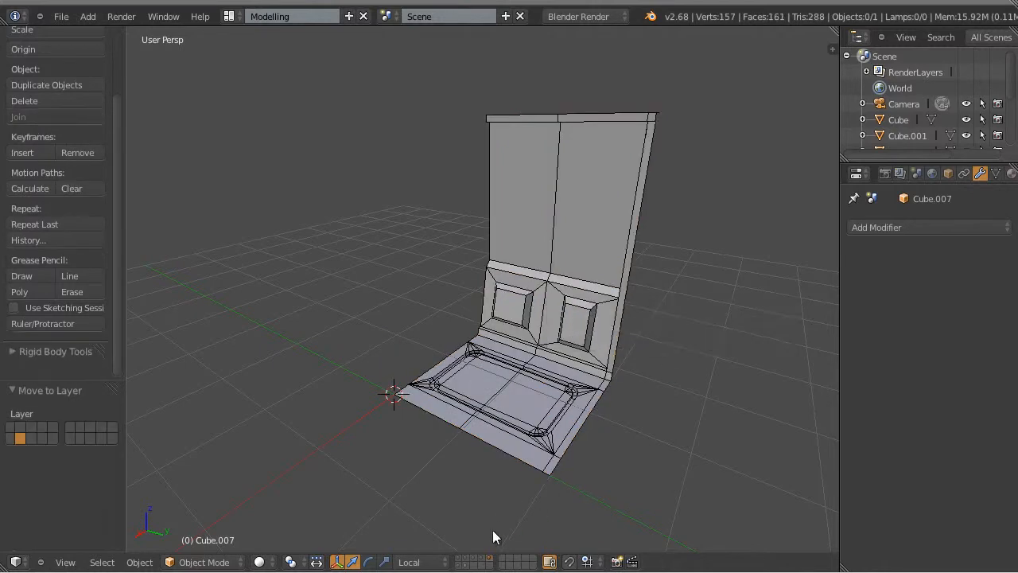
# Step: Show the second layer of the lower row and select only the panelled piece
pyautogui.click(465, 566)
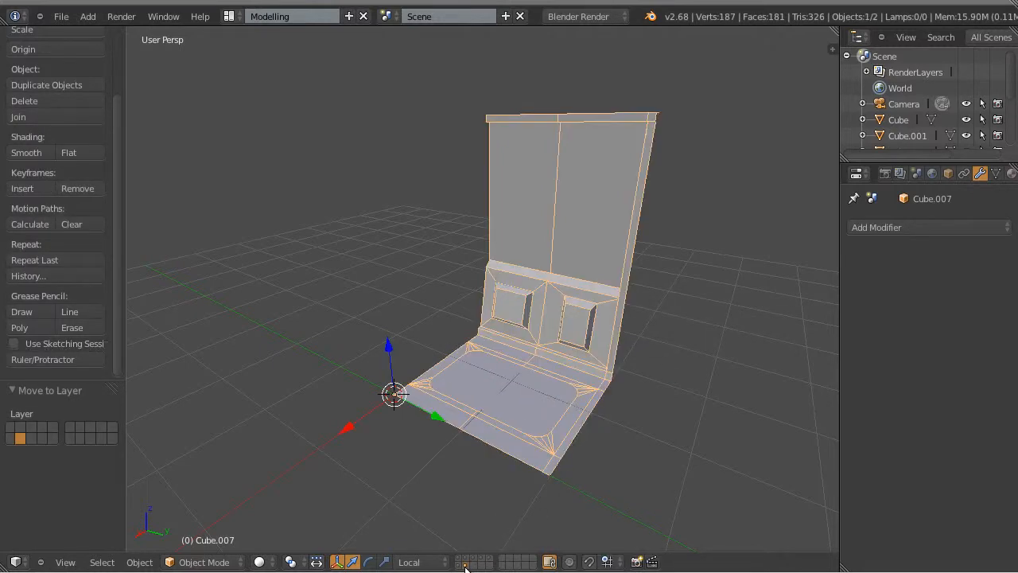
pyautogui.press('a')
pyautogui.moveTo(632, 374); pyautogui.dragTo(549, 380, button='middle')
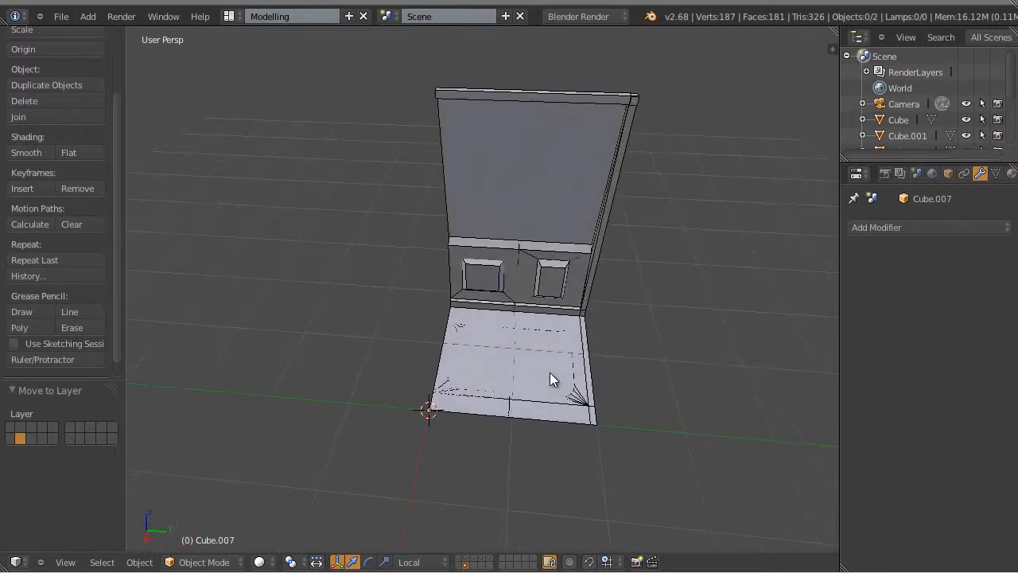
pyautogui.rightClick(480, 156)
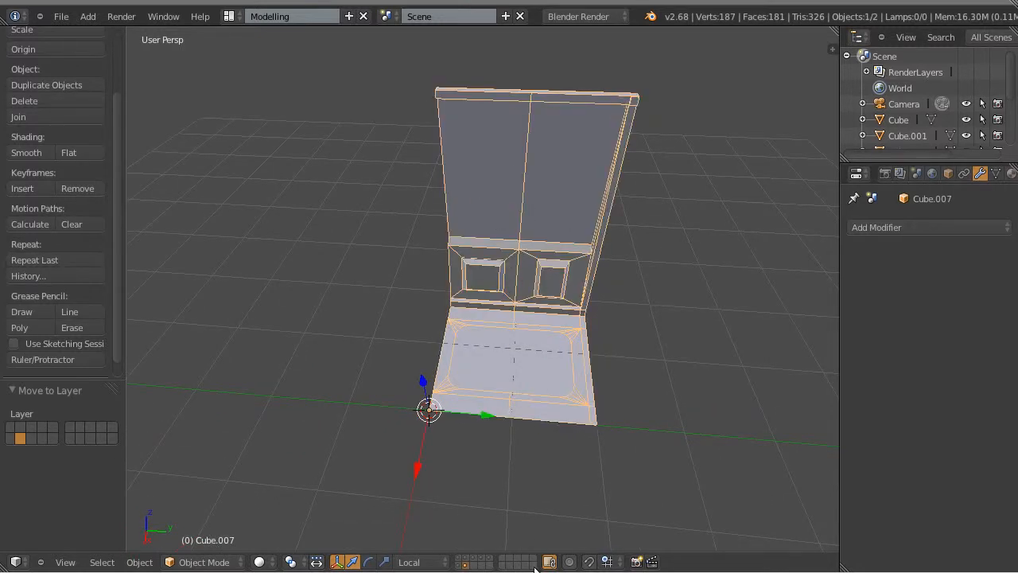
# Step: Turn on snapping, move the panelled piece -2 units along Y beside the plain piece, and examine the join between them
pyautogui.click(590, 562)
pyautogui.moveTo(486, 409); pyautogui.dragTo(330, 392)
pyautogui.moveTo(610, 393); pyautogui.dragTo(404, 229, button='middle')
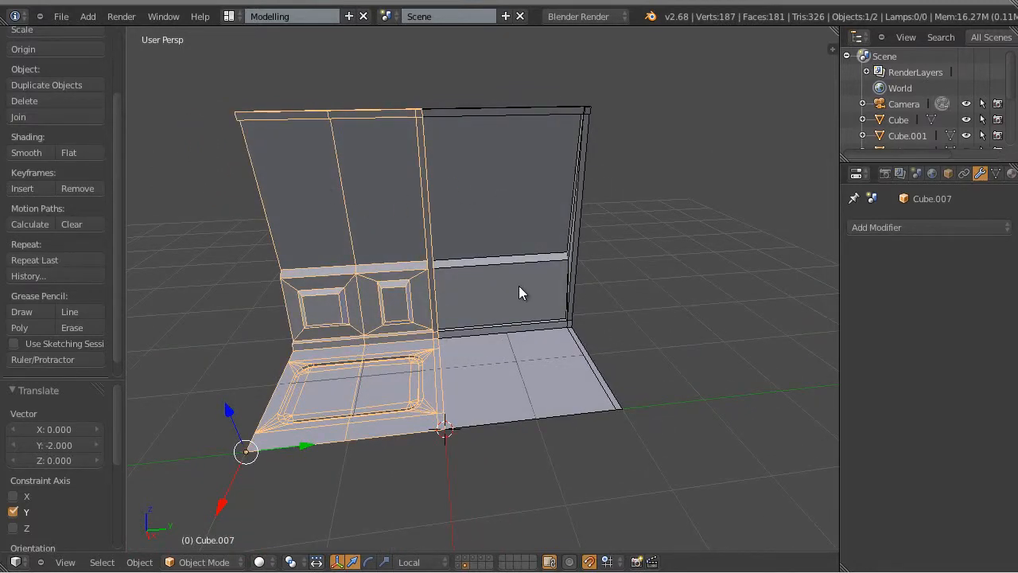
pyautogui.keyDown('shift'); pyautogui.moveTo(518, 293); pyautogui.dragTo(570, 302, button='middle'); pyautogui.keyUp('shift')
pyautogui.press('a')
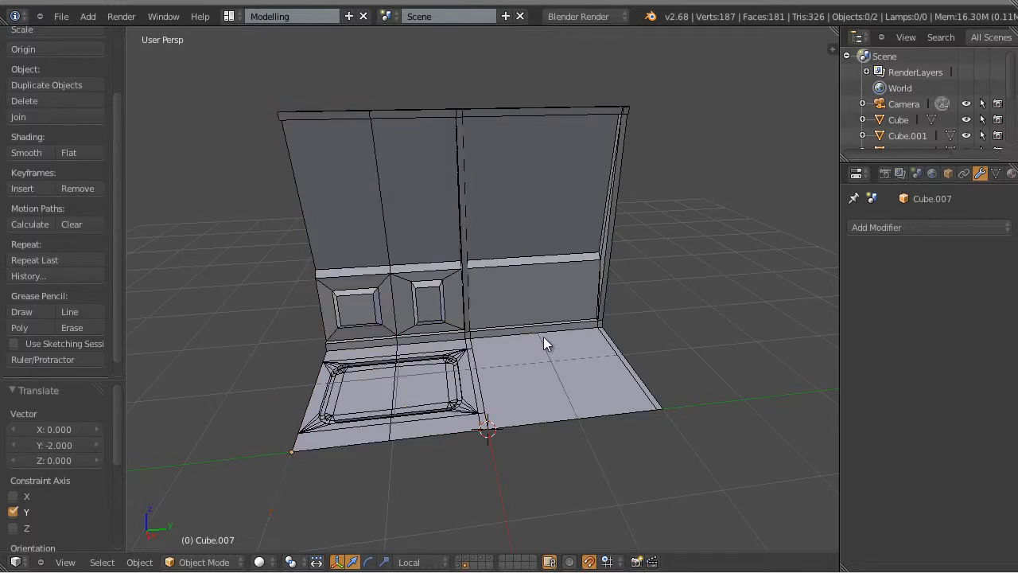
pyautogui.moveTo(543, 336); pyautogui.dragTo(538, 361, button='middle')
pyautogui.scroll(1, 530, 339)
pyautogui.scroll(1, 331, 253)
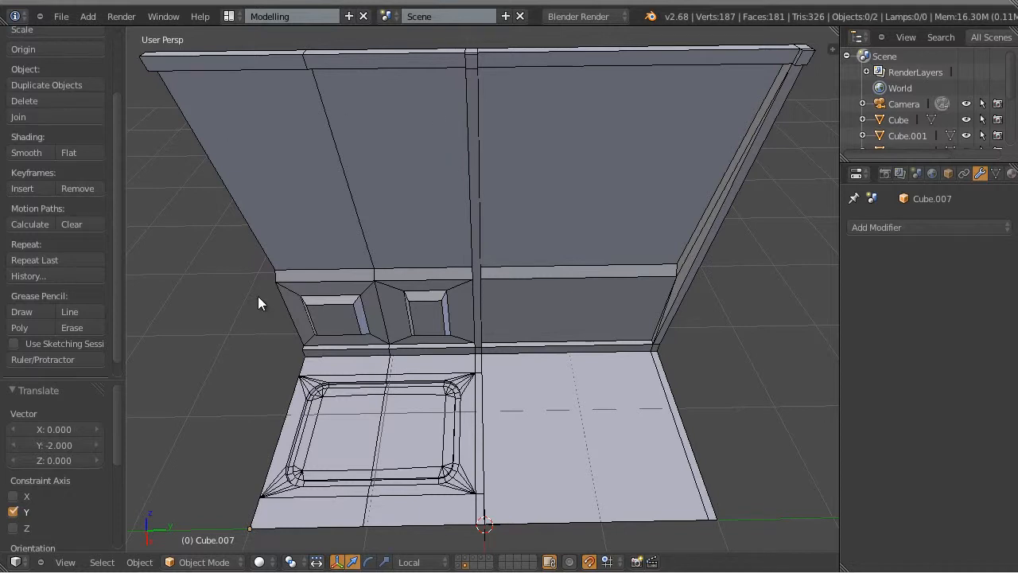
pyautogui.scroll(-3, 258, 296)
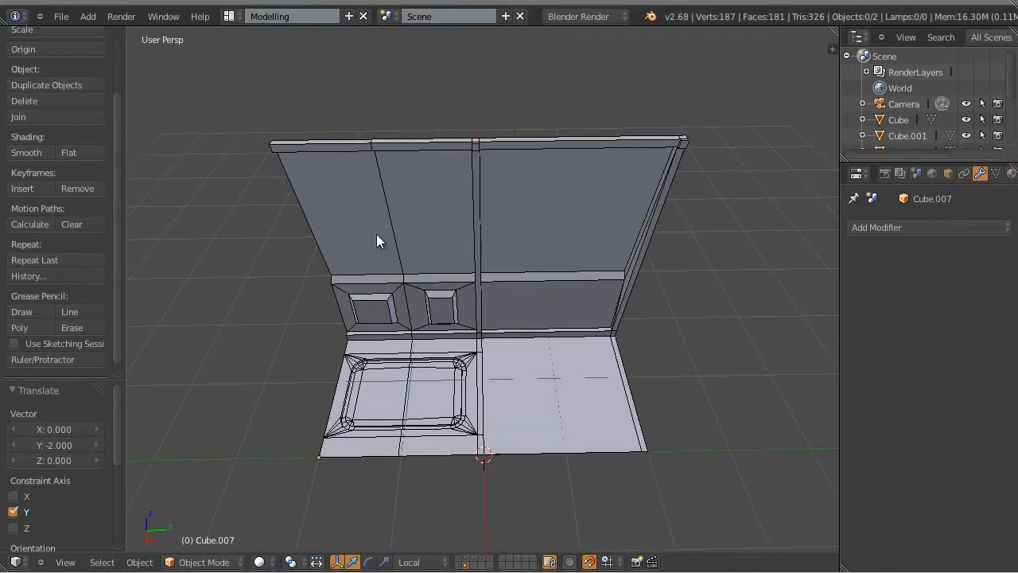
# Step: Flip the panelled piece by setting its Y scale to -2, and move it 2 units along Y to meet the plain piece
pyautogui.rightClick(396, 240)
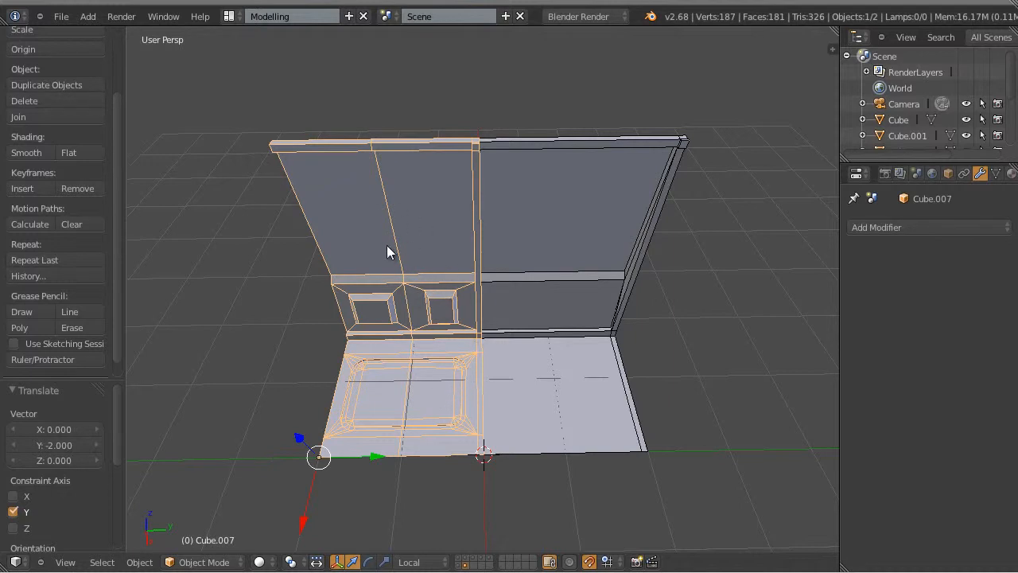
pyautogui.moveTo(831, 47); pyautogui.dragTo(668, 103)
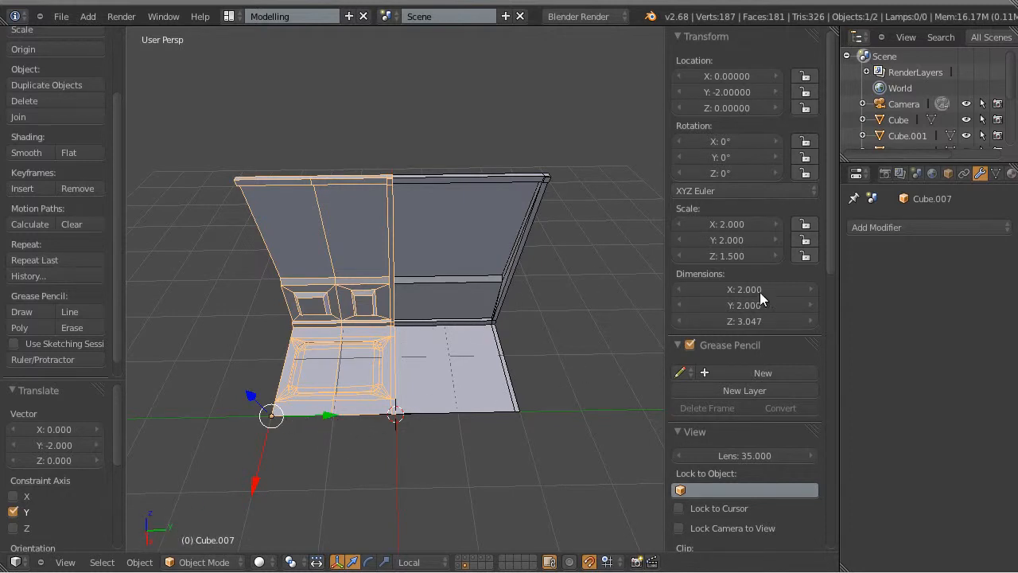
pyautogui.click(718, 239)
pyautogui.click(676, 240)
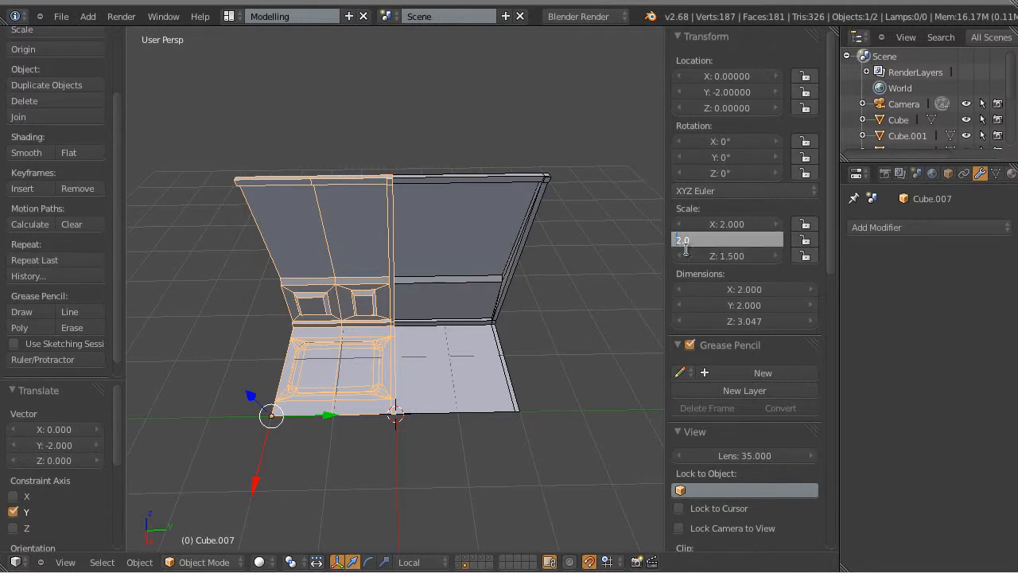
pyautogui.write('-')
pyautogui.press('Return')
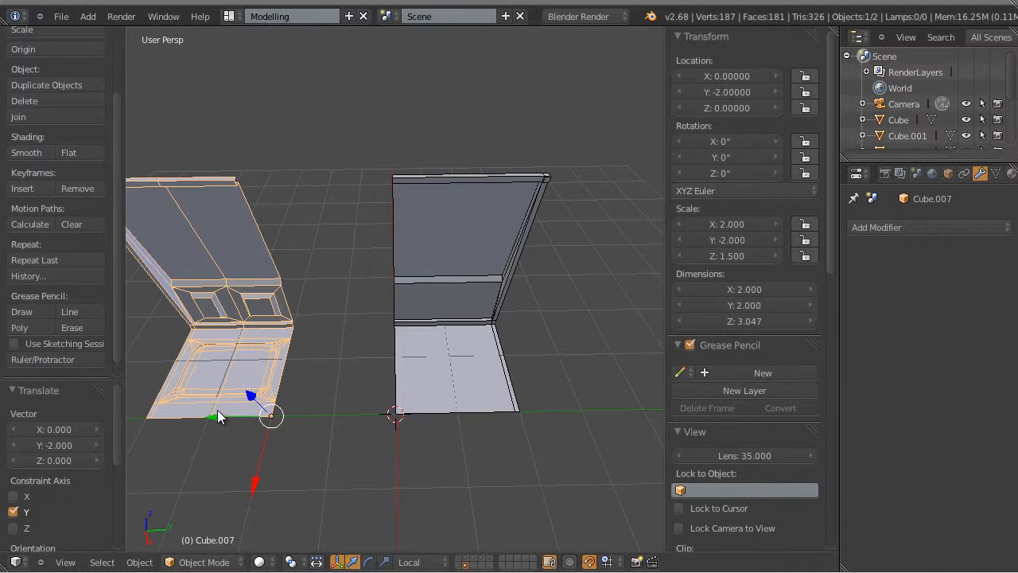
pyautogui.moveTo(220, 417); pyautogui.dragTo(346, 415)
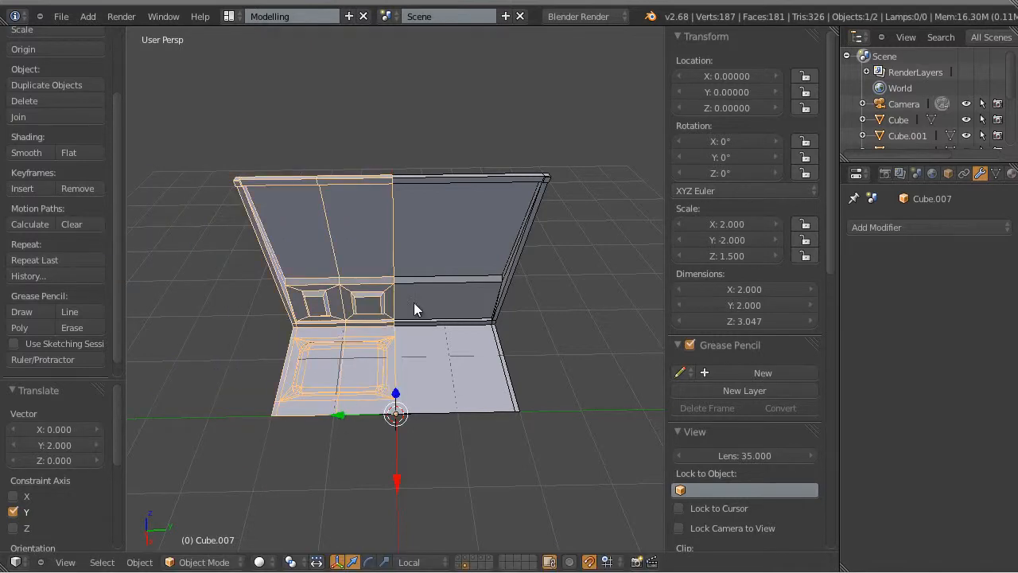
pyautogui.moveTo(429, 341); pyautogui.dragTo(437, 310, button='middle')
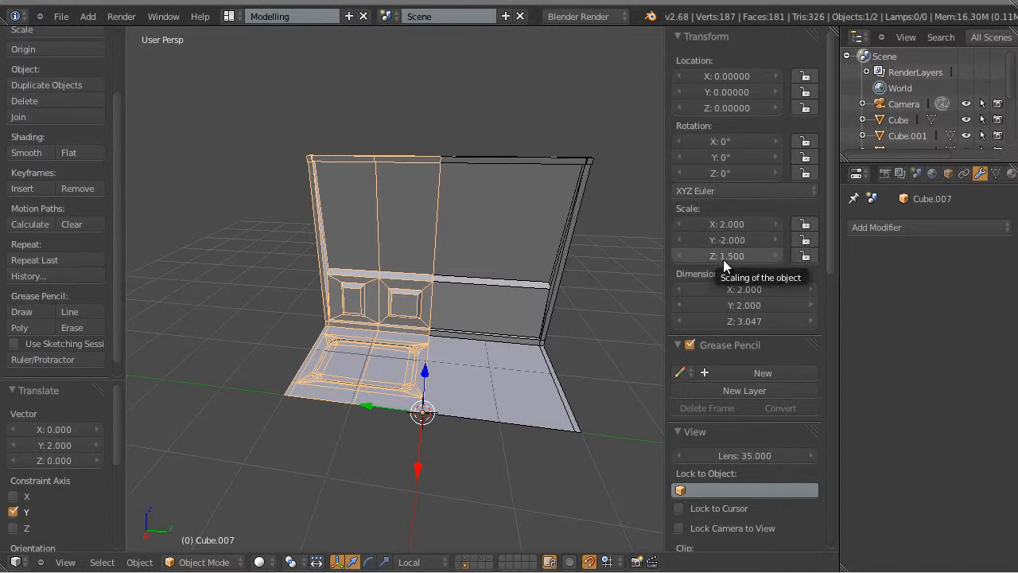
# Step: Apply the flipped piece's rotation and scale, hide the transform properties and inspect its face directions from behind and below
pyautogui.click(139, 562)
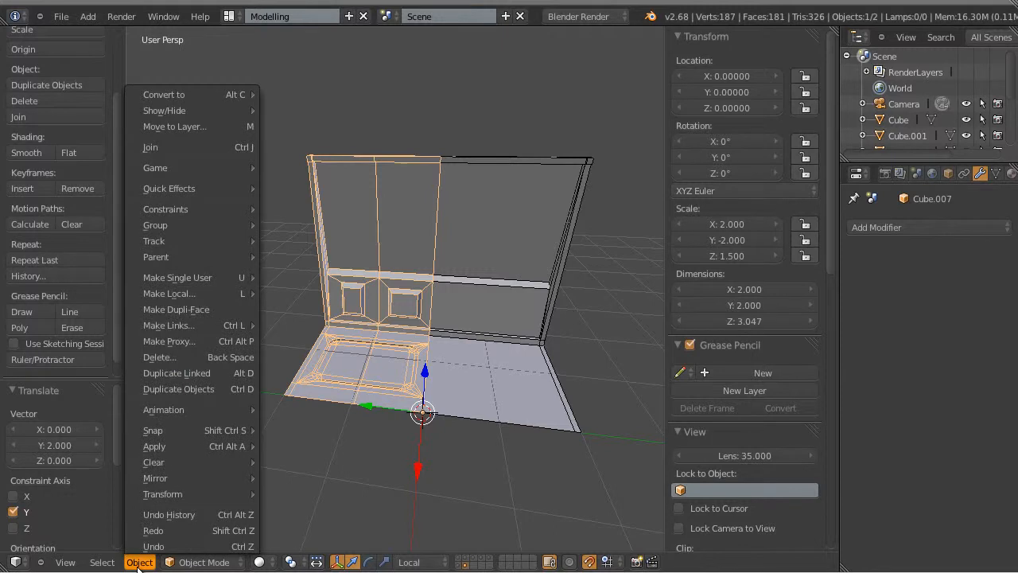
pyautogui.moveTo(155, 447)
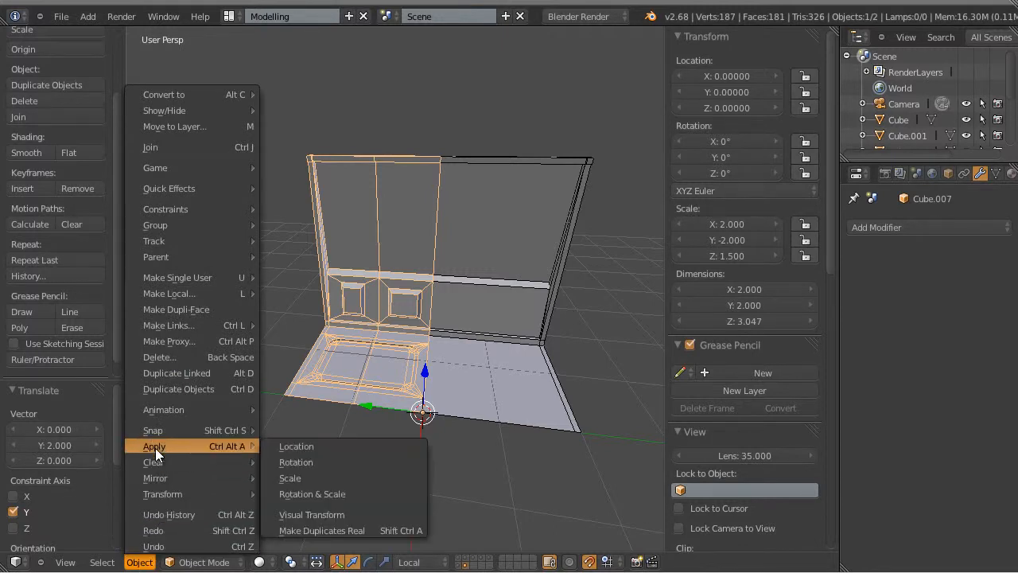
pyautogui.click(322, 494)
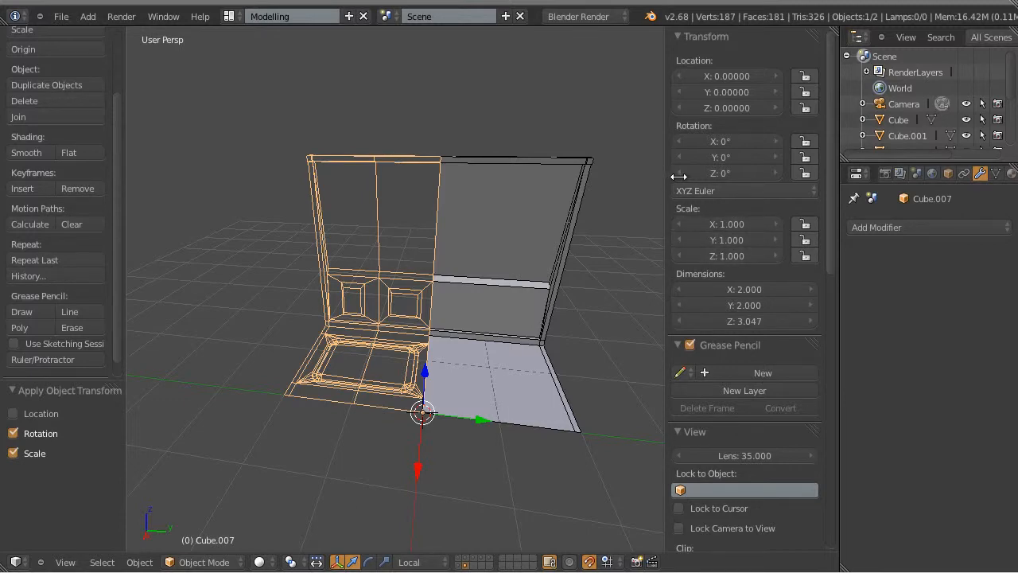
pyautogui.moveTo(665, 176); pyautogui.dragTo(824, 175)
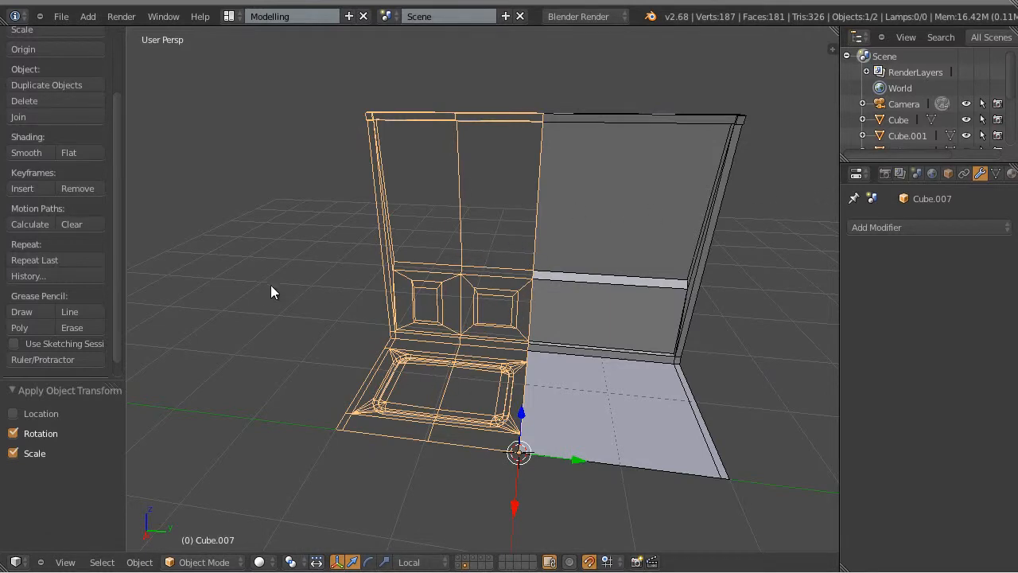
pyautogui.moveTo(270, 284); pyautogui.dragTo(549, 182, button='middle')
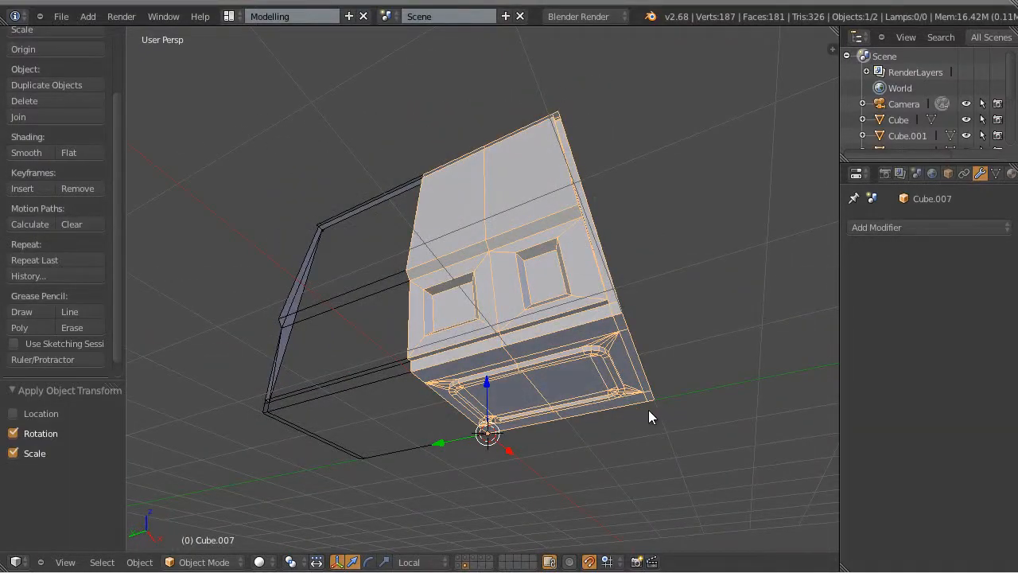
# Step: Flip the normals of all faces of the mirrored panelled piece, working in face selection, and return to Object Mode
pyautogui.moveTo(649, 416); pyautogui.dragTo(445, 265, button='middle')
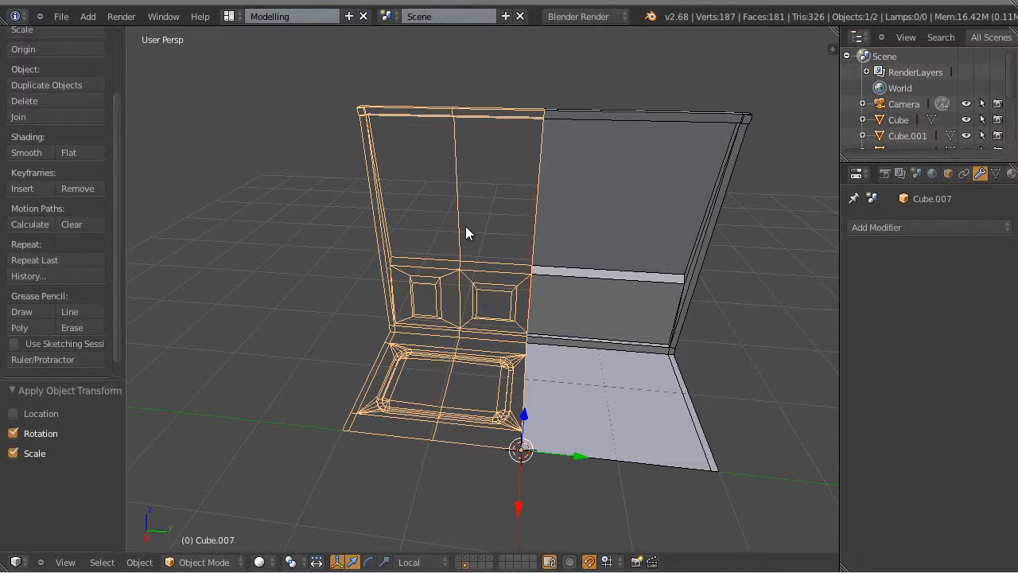
pyautogui.press('Tab')
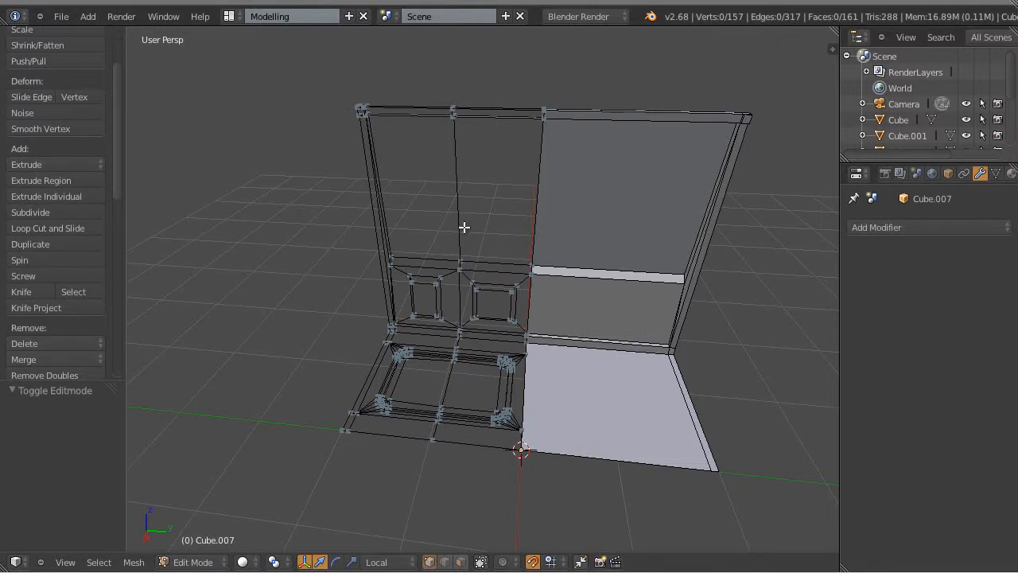
pyautogui.hotkey('ctrl', 'Tab')
pyautogui.click(406, 249)
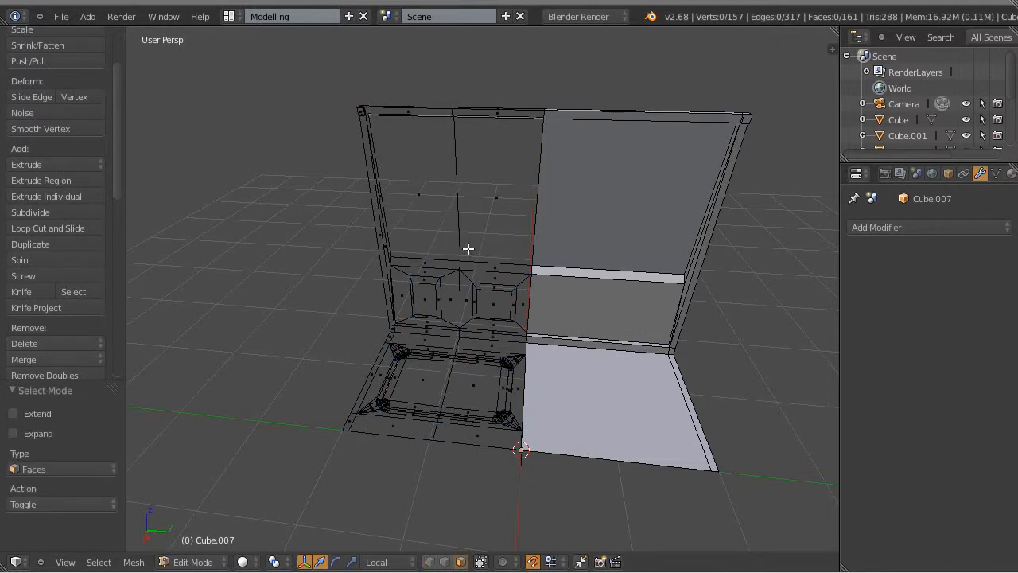
pyautogui.press('a')
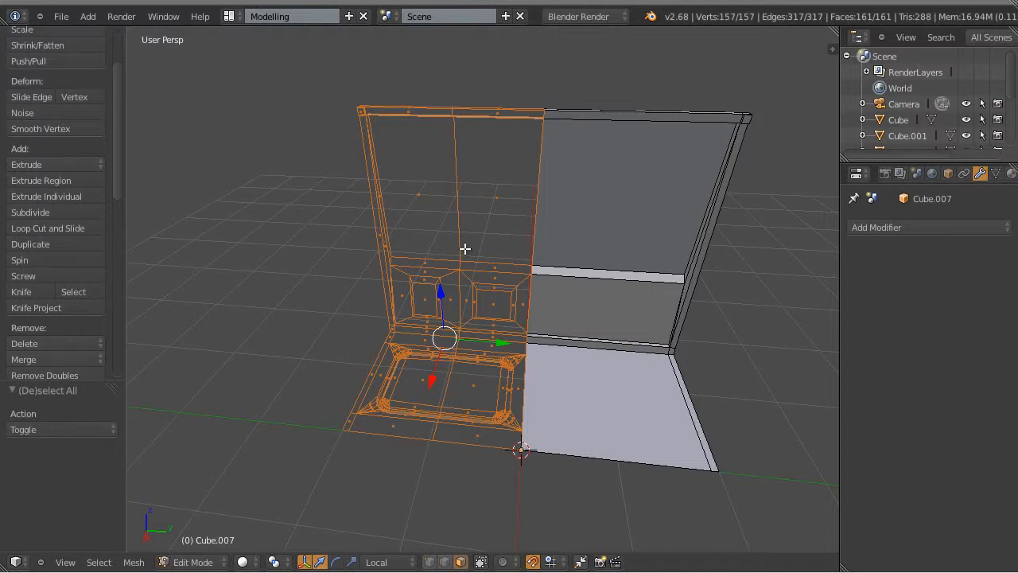
pyautogui.press('w')
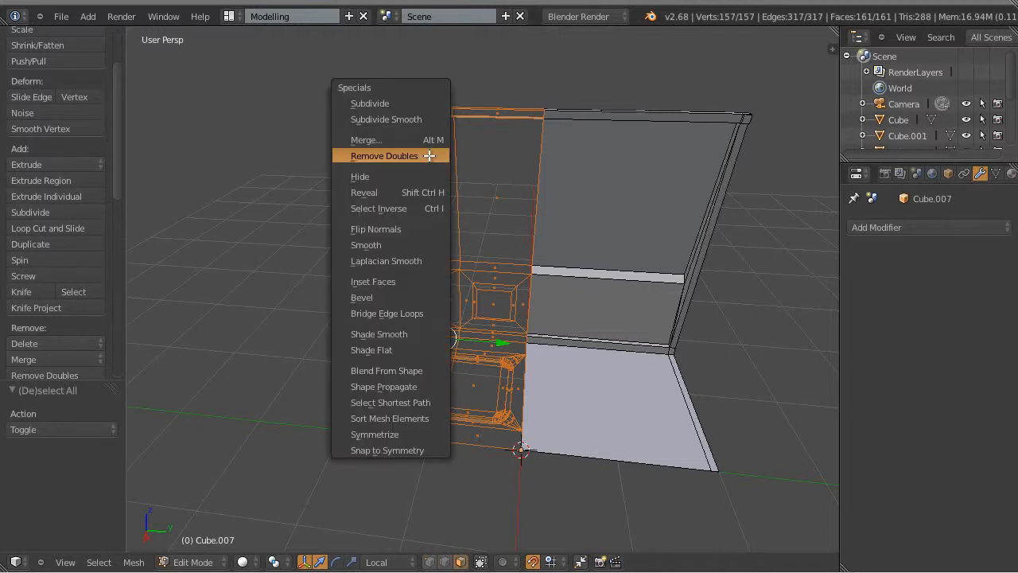
pyautogui.click(395, 228)
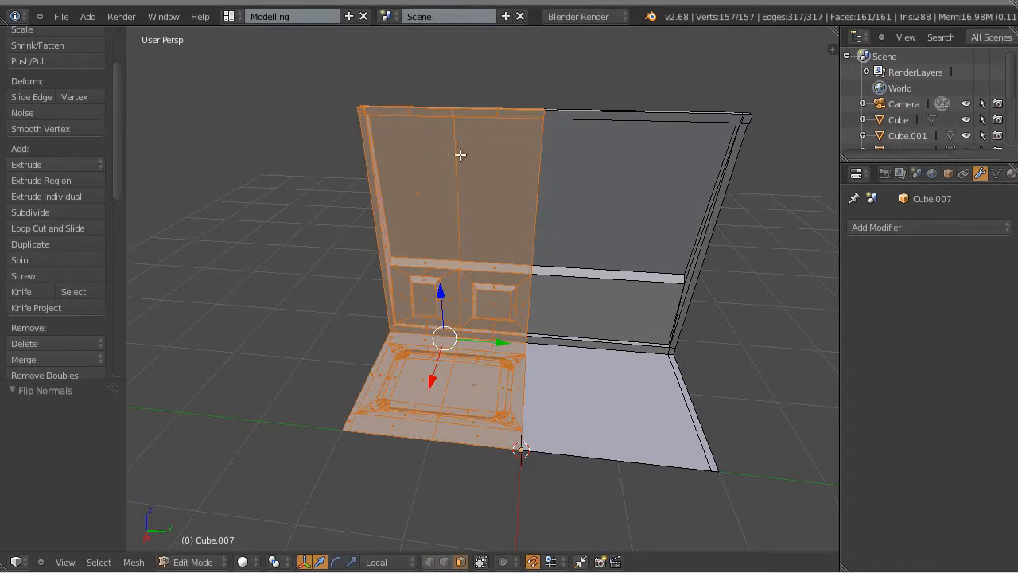
pyautogui.press('Tab')
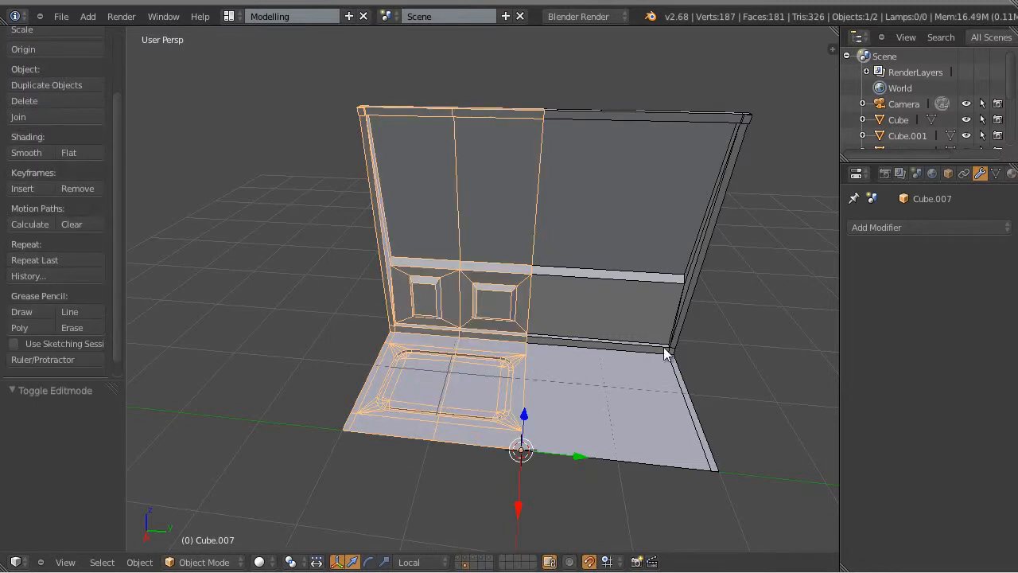
# Step: Select the panelled piece and the plain piece together, join them into one object, and reselect the combined object
pyautogui.rightClick(625, 265)
pyautogui.rightClick(487, 232)
pyautogui.rightClick(624, 246)
pyautogui.rightClick(481, 207)
pyautogui.keyDown('shift'); pyautogui.rightClick(577, 208); pyautogui.keyUp('shift')
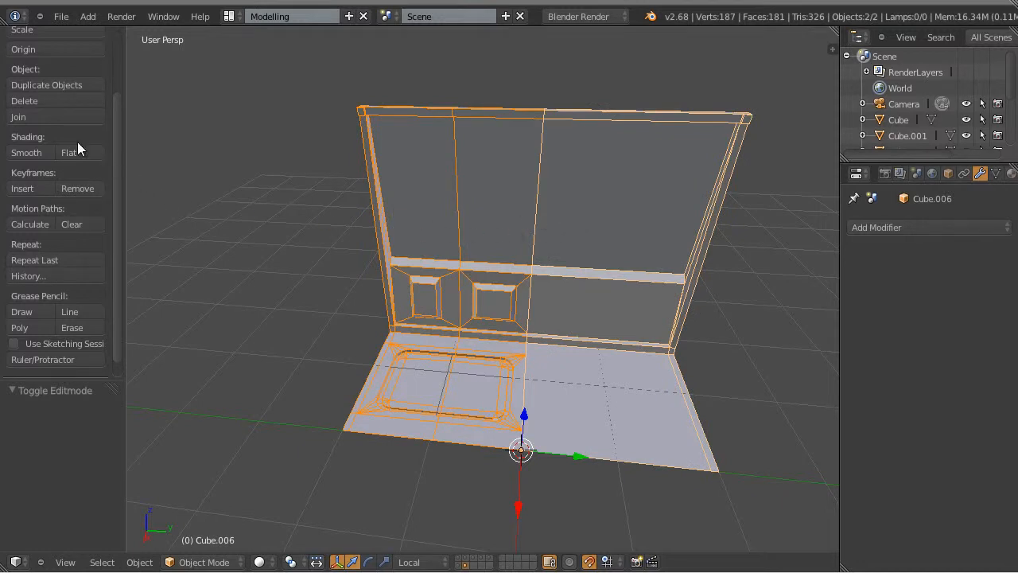
pyautogui.click(45, 118)
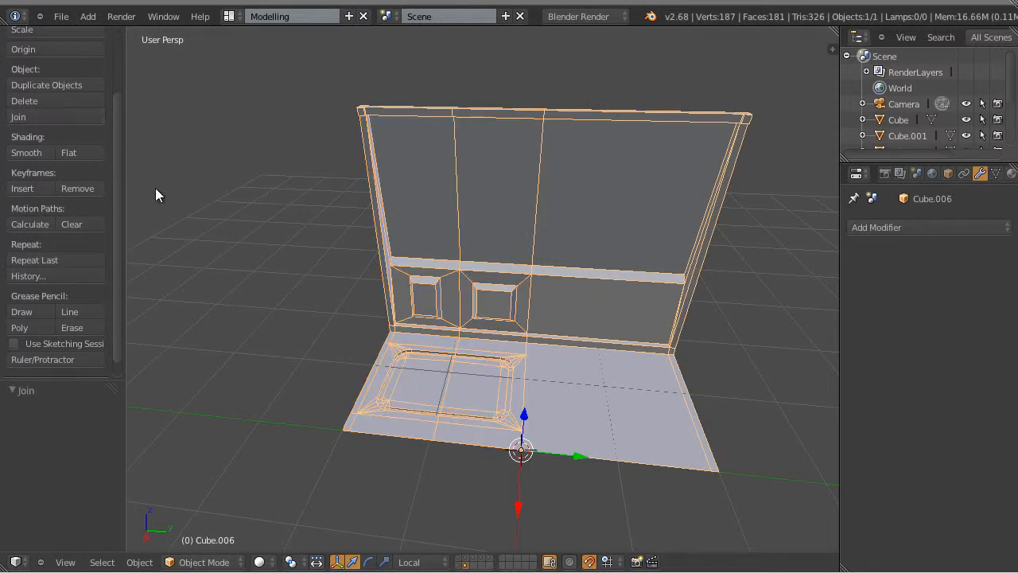
pyautogui.press('a')
pyautogui.rightClick(544, 210)
# Step: Open the joined object's mesh for editing in vertex selection mode with nothing selected, close up on the floor seam
pyautogui.moveTo(602, 354); pyautogui.dragTo(597, 374, button='middle')
pyautogui.scroll(4, 598, 374)
pyautogui.moveTo(535, 366); pyautogui.dragTo(509, 351, button='middle')
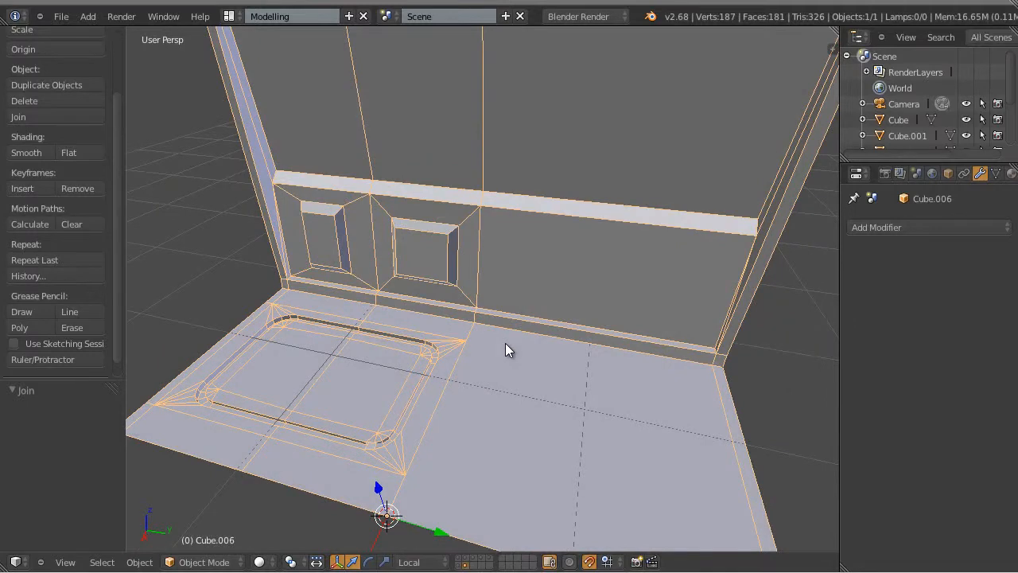
pyautogui.press('Tab')
pyautogui.moveTo(505, 398); pyautogui.dragTo(540, 304, button='middle')
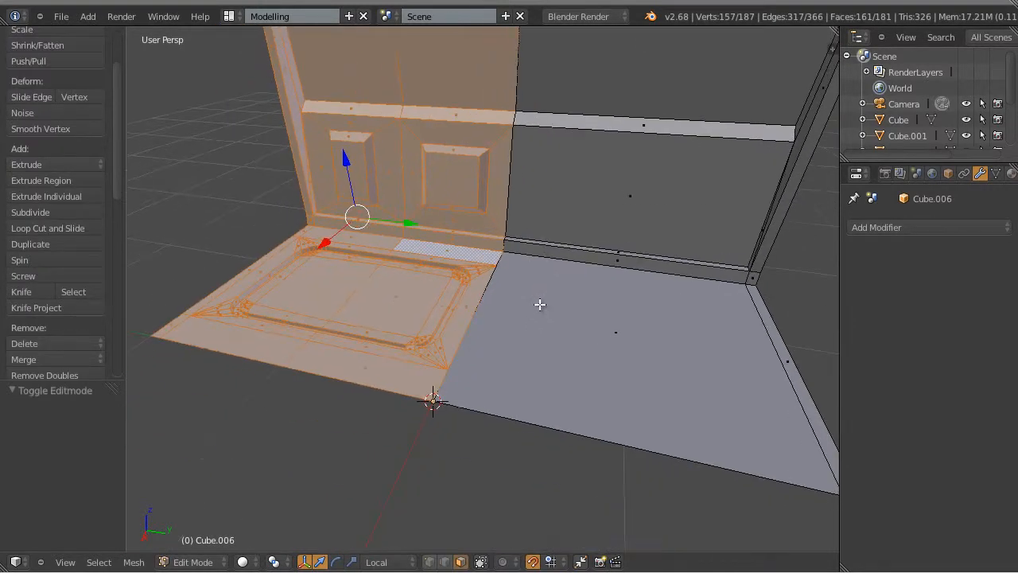
pyautogui.hotkey('ctrl', 'Tab')
pyautogui.click(469, 330)
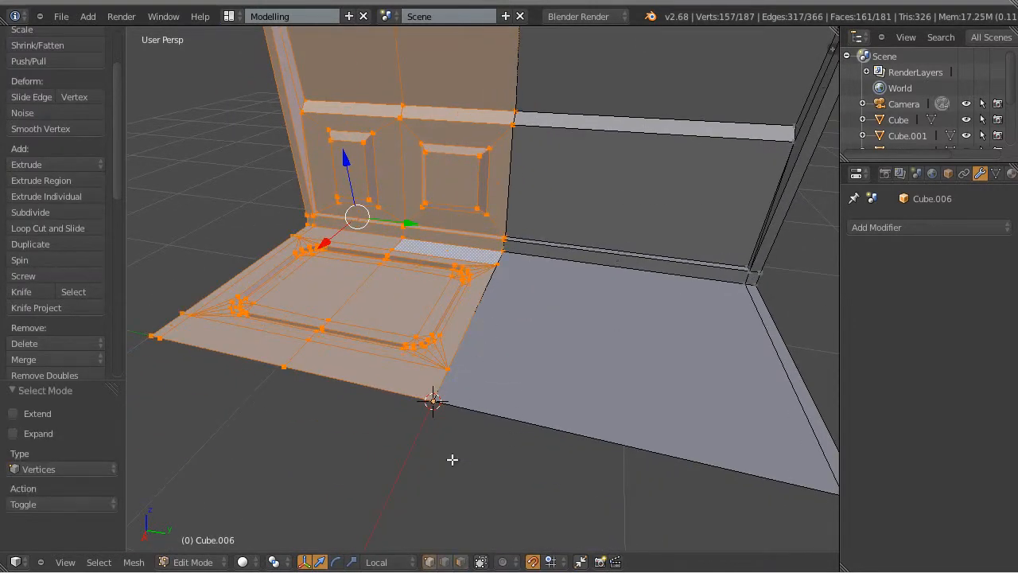
pyautogui.press('a')
pyautogui.scroll(3, 454, 465)
pyautogui.scroll(6, 548, 464)
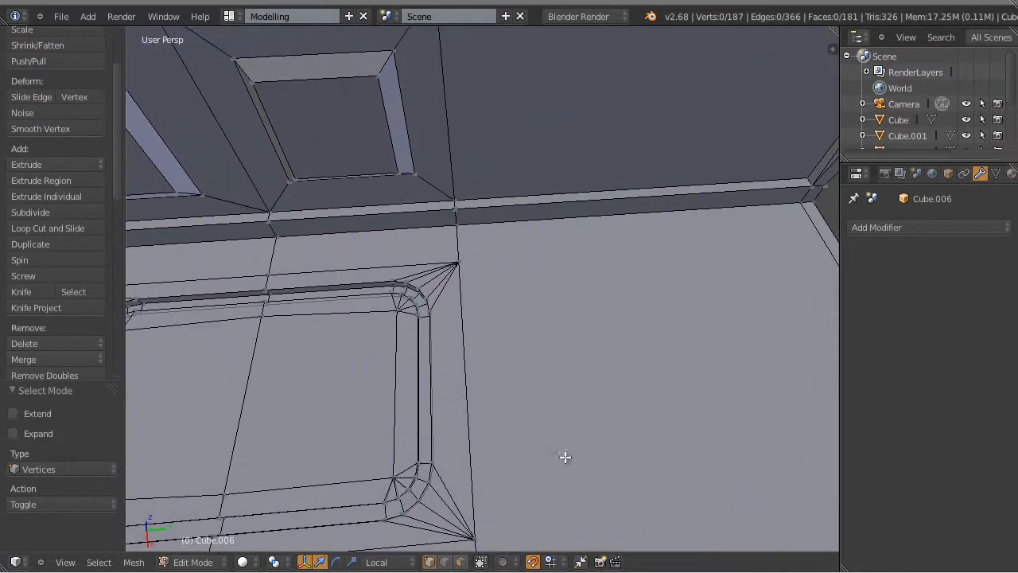
# Step: Try moving the plain floor's seam vertex at the wall base along local Y with snapping off, and undo the move
pyautogui.rightClick(465, 215)
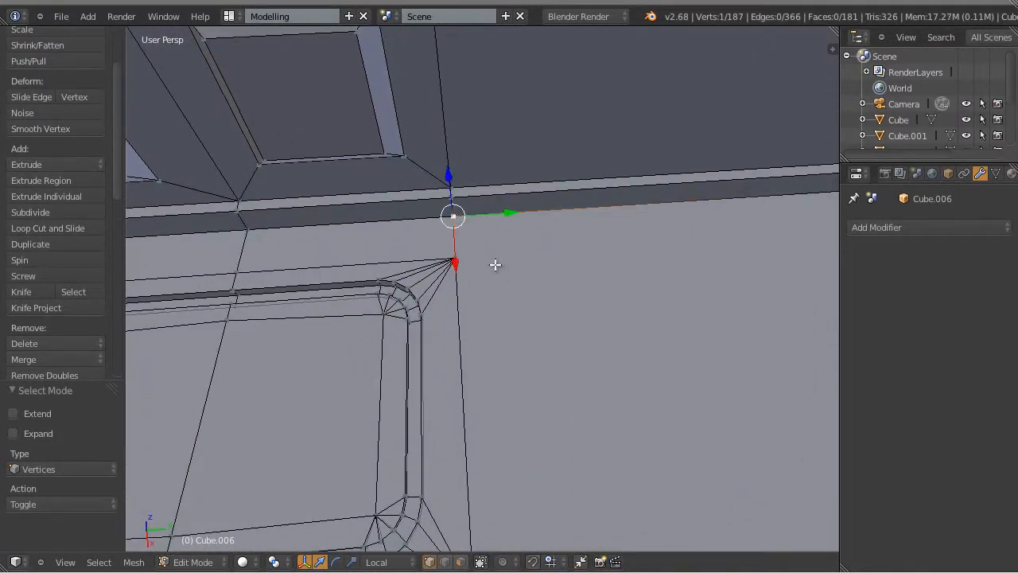
pyautogui.press('g')
pyautogui.press('y')
pyautogui.press('y')
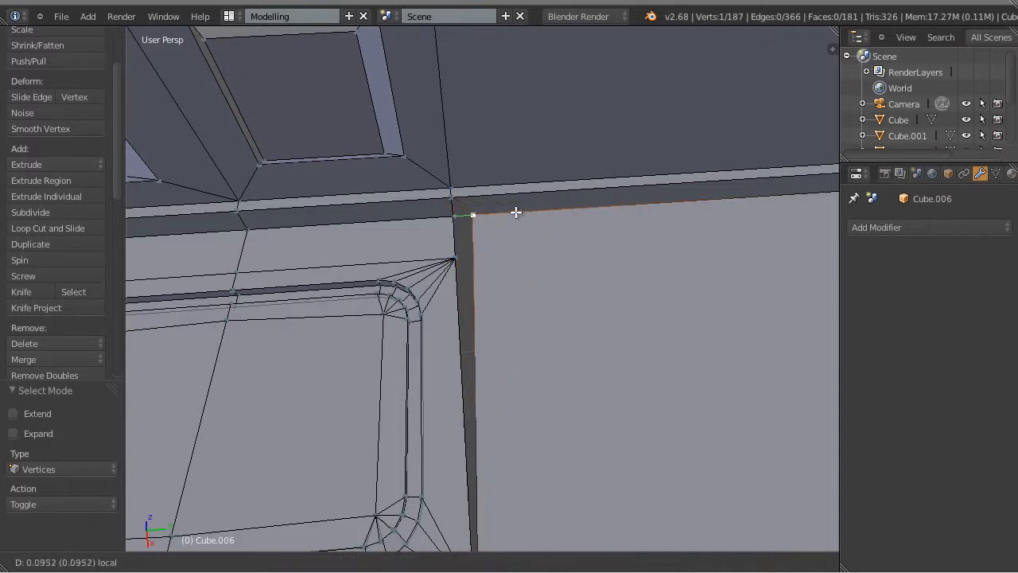
pyautogui.moveTo(627, 207)
pyautogui.mouseDown()
pyautogui.moveTo(450, 214)
pyautogui.moveTo(634, 207)
pyautogui.mouseUp()
pyautogui.hotkey('ctrl', 'z')
# Step: Select the whole joined mesh and remove its doubled vertices with a merge distance of 0.0001
pyautogui.scroll(-6, 634, 331)
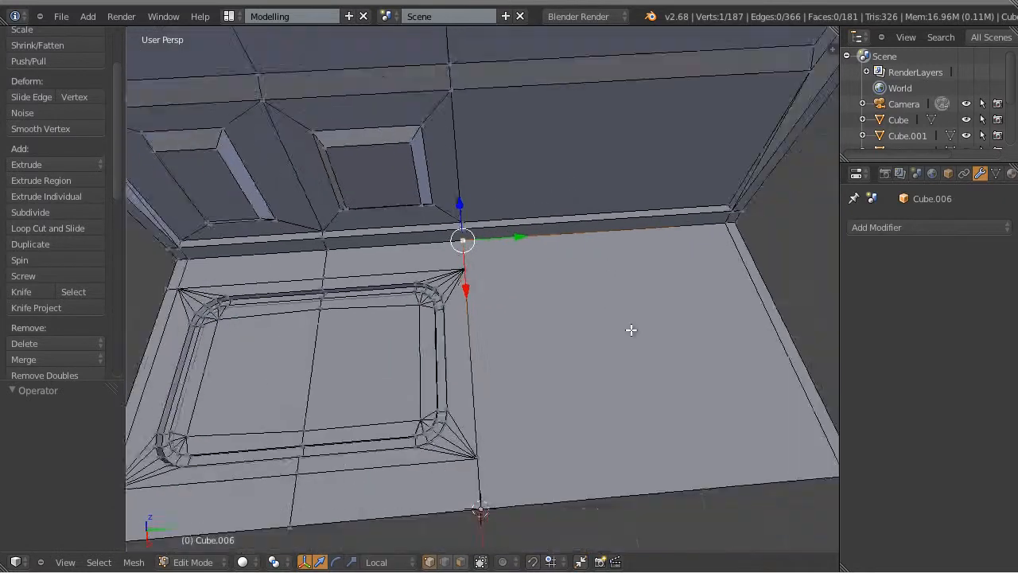
pyautogui.moveTo(554, 305); pyautogui.dragTo(523, 108, button='middle')
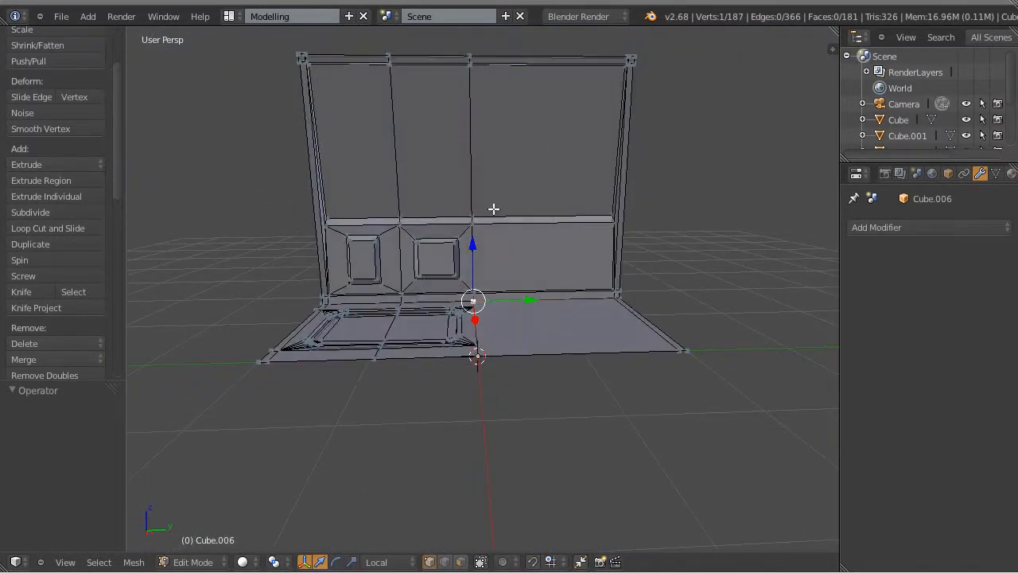
pyautogui.moveTo(576, 234); pyautogui.dragTo(558, 265, button='middle')
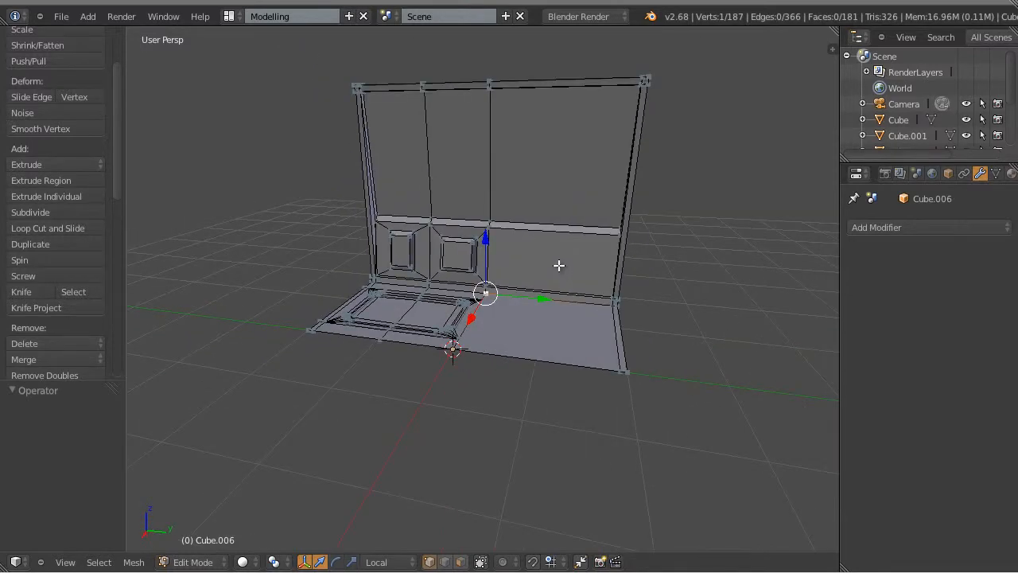
pyautogui.press('a')
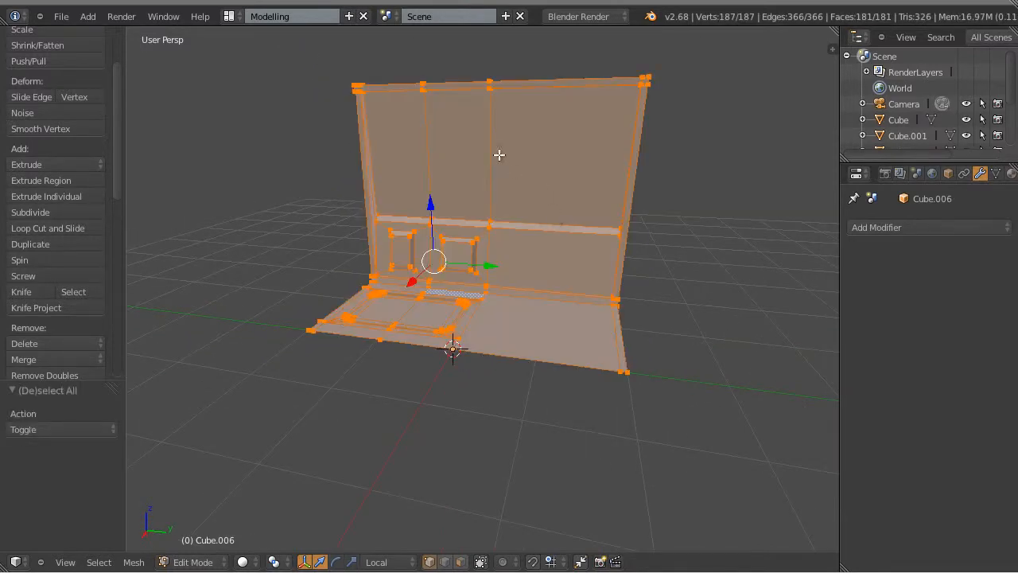
pyautogui.press('w')
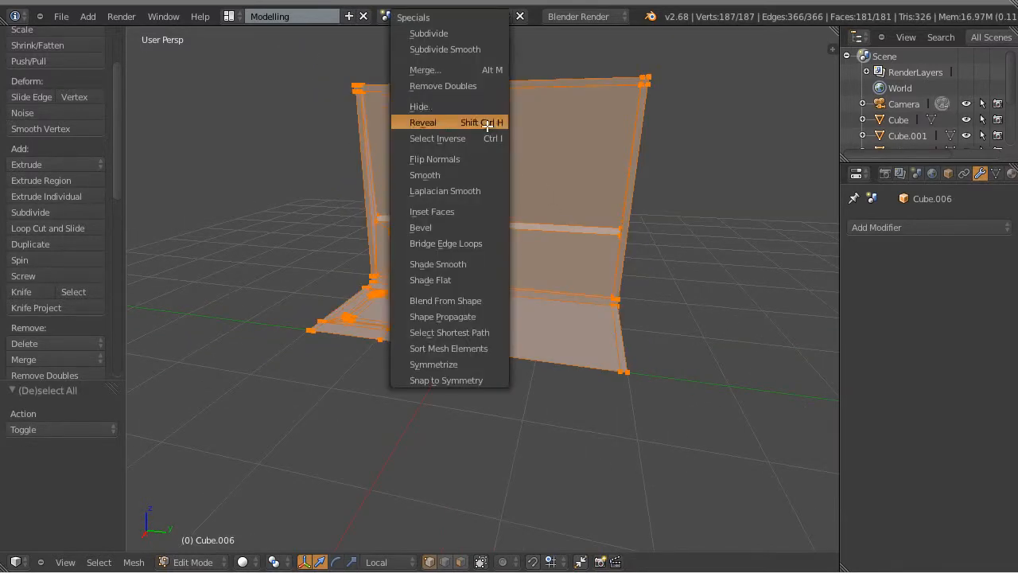
pyautogui.click(452, 86)
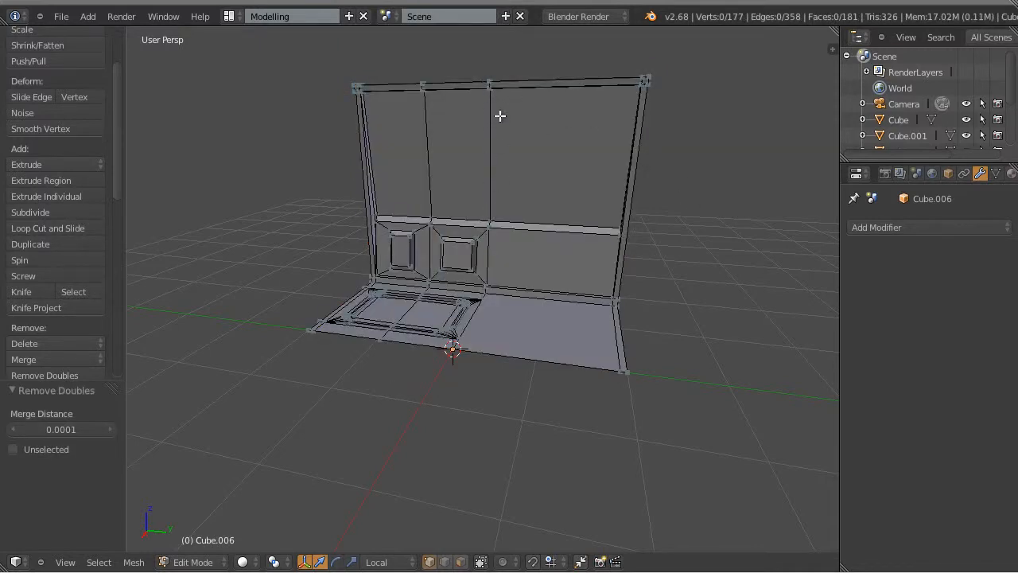
# Step: Try moving the seam vertex on the upper edge of the wall trim to test the weld between the two halves
pyautogui.scroll(7, 538, 215)
pyautogui.keyDown('alt'); pyautogui.scroll(-1, 555, 221); pyautogui.keyUp('alt')
pyautogui.keyDown('shift'); pyautogui.moveTo(554, 221); pyautogui.dragTo(552, 386, button='middle'); pyautogui.keyUp('shift')
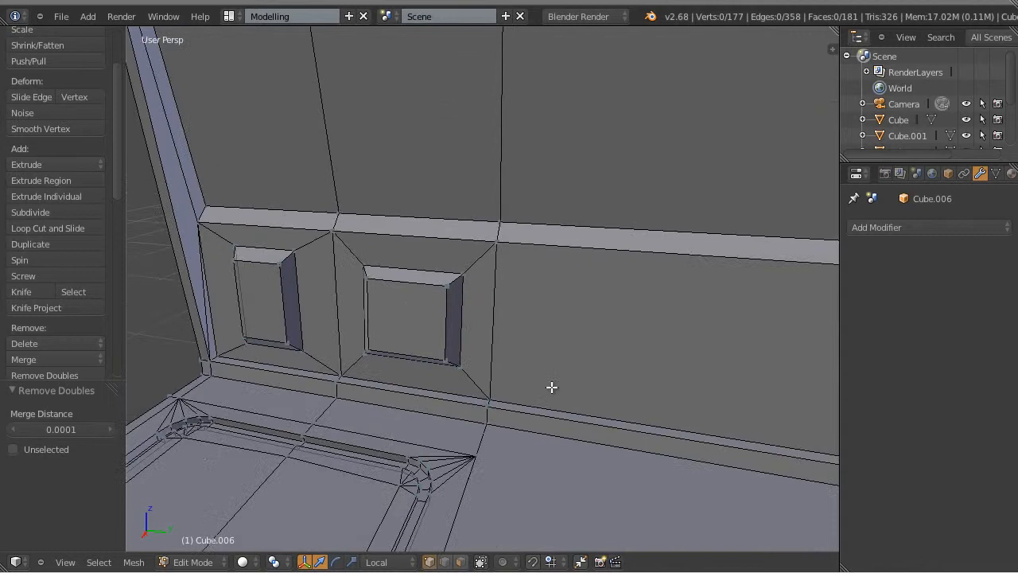
pyautogui.rightClick(497, 223)
pyautogui.press('g')
pyautogui.press('g')
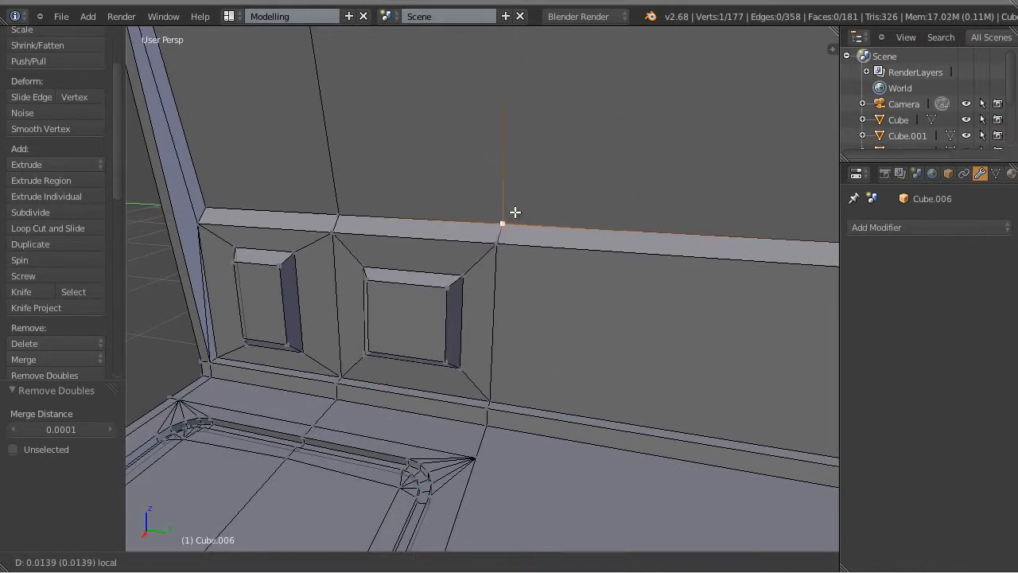
pyautogui.click(582, 220)
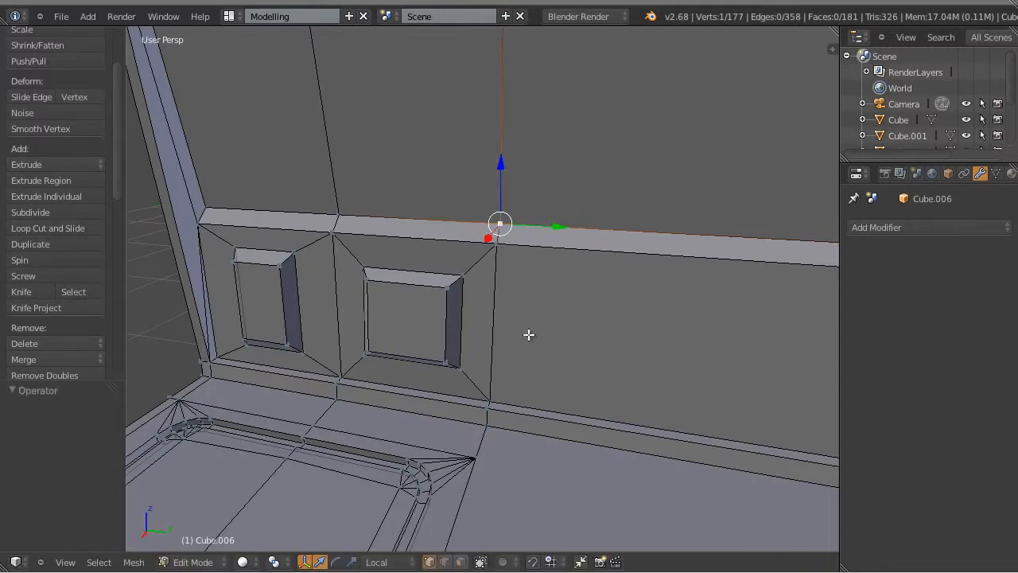
# Step: Try moving the seam vertex at the recessed floor panel's rear corner about 0.046 units along Y
pyautogui.scroll(-3, 530, 342)
pyautogui.moveTo(532, 352); pyautogui.dragTo(479, 311, button='middle')
pyautogui.scroll(5, 562, 390)
pyautogui.scroll(-2, 473, 293)
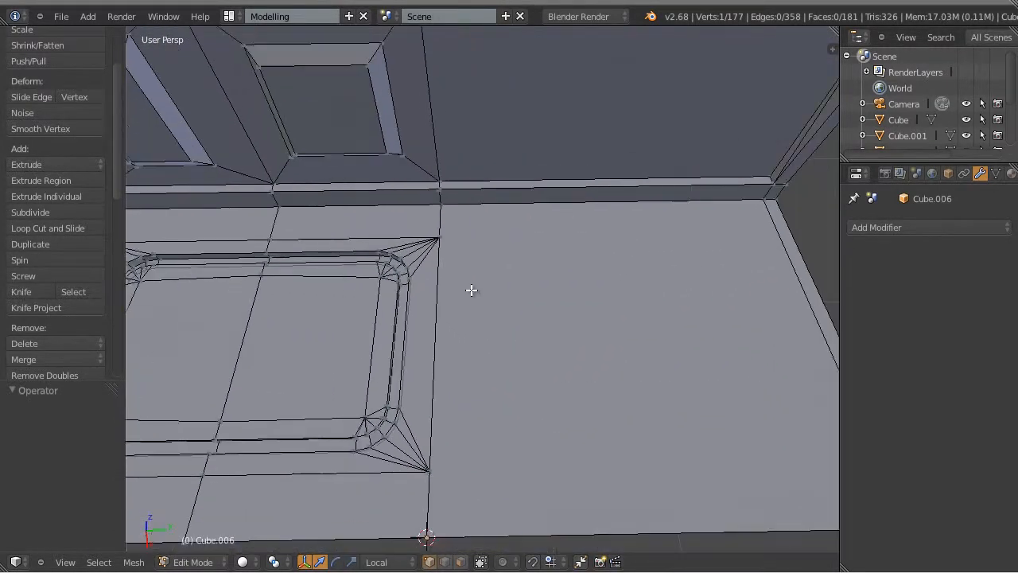
pyautogui.scroll(-1, 472, 290)
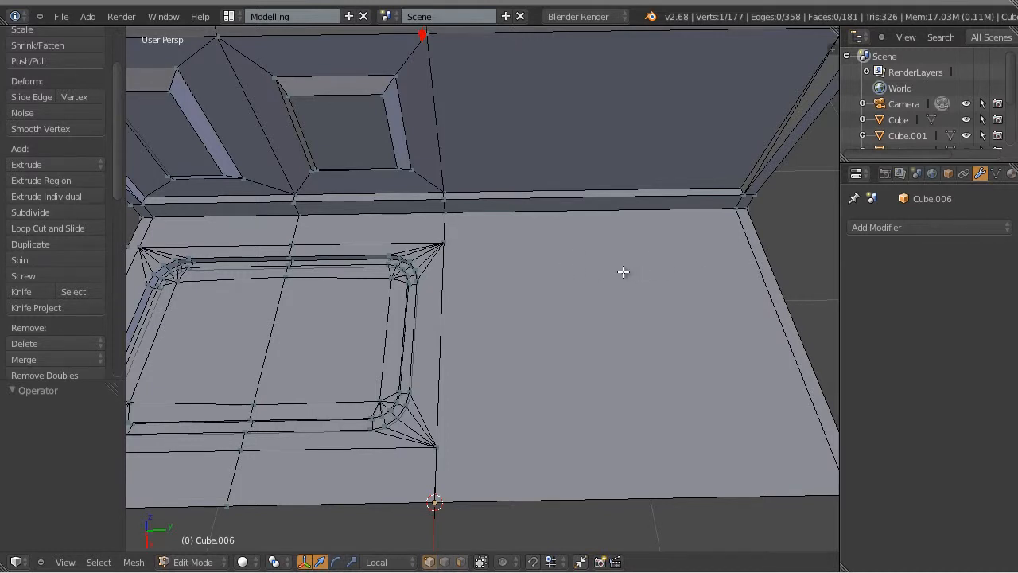
pyautogui.scroll(3, 477, 302)
pyautogui.rightClick(422, 217)
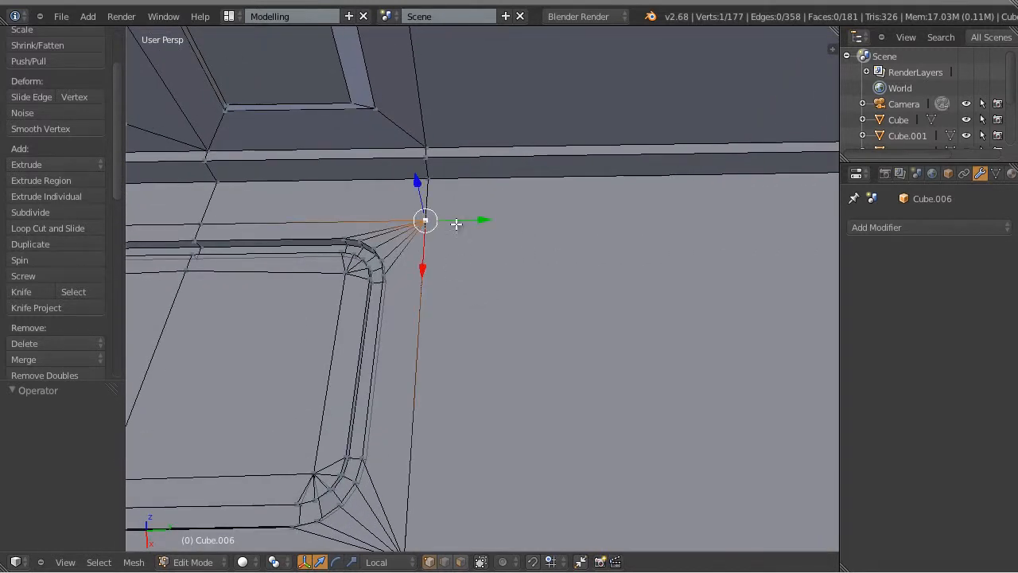
pyautogui.press('g')
pyautogui.press('y')
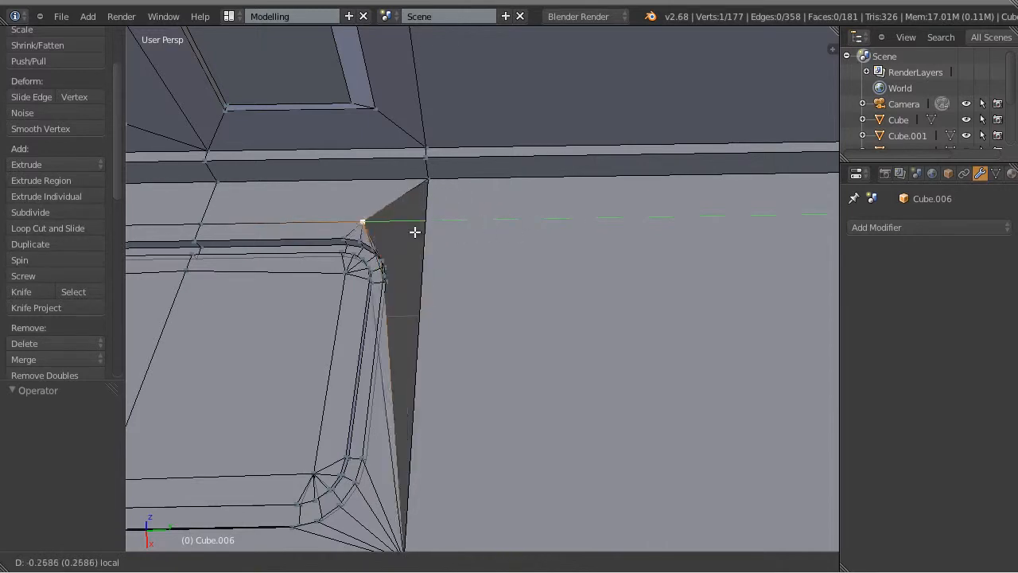
pyautogui.click(488, 232)
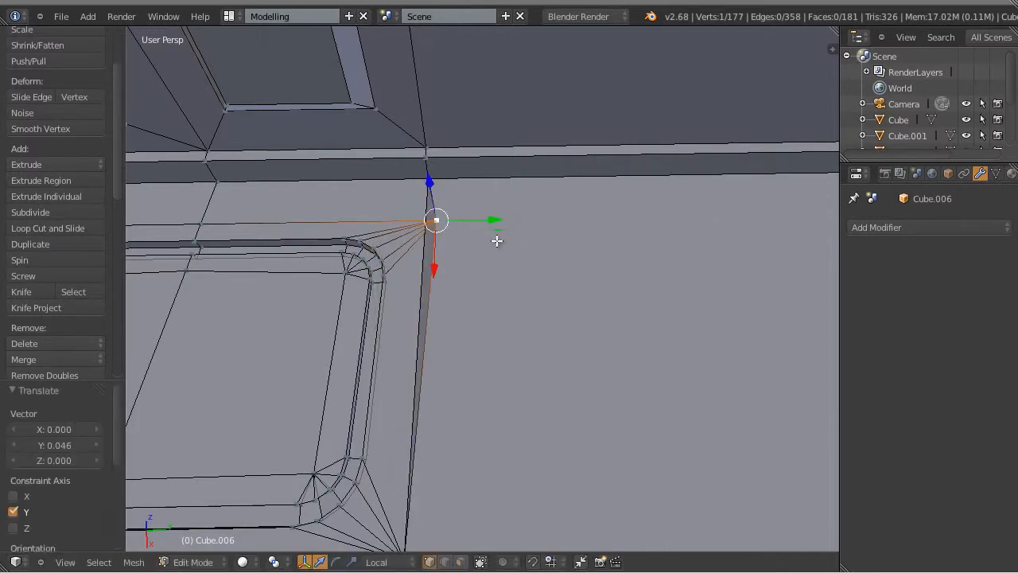
# Step: Knife-cut the plain floor from its far corner at the wall base to the seam edge near the recessed panel's rear corner
pyautogui.moveTo(564, 305); pyautogui.dragTo(518, 354, button='middle')
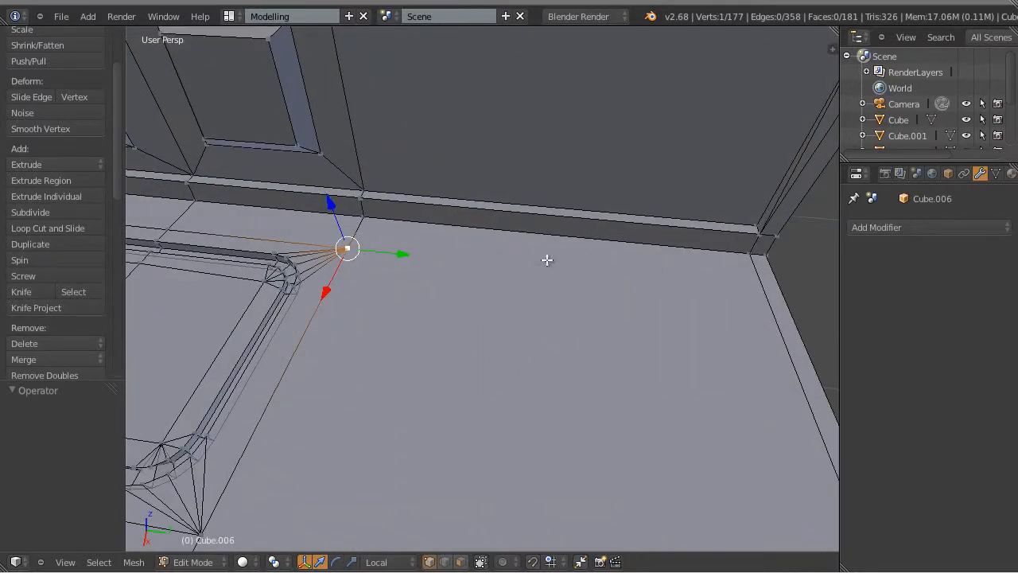
pyautogui.scroll(-4, 611, 308)
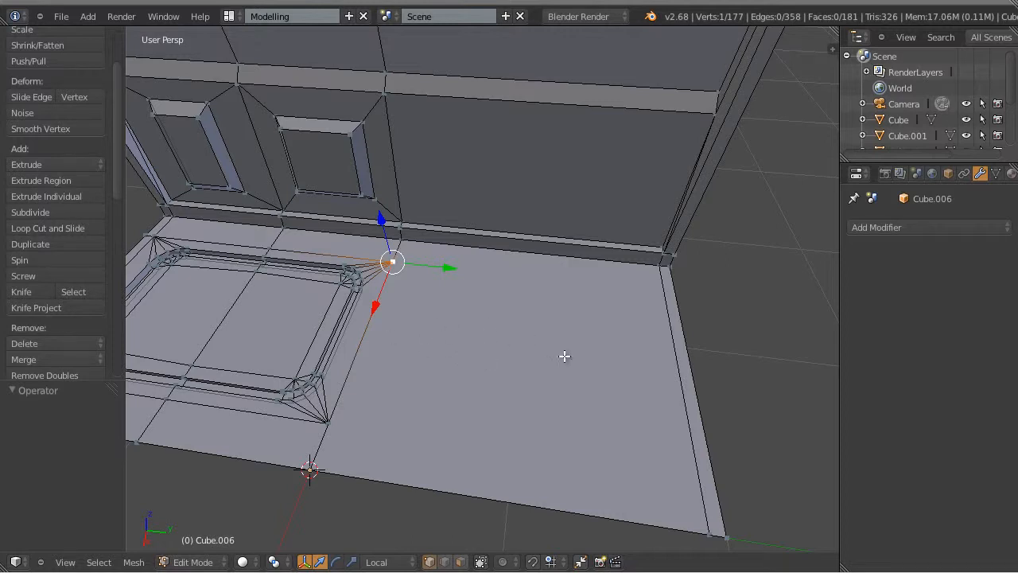
pyautogui.scroll(2, 525, 342)
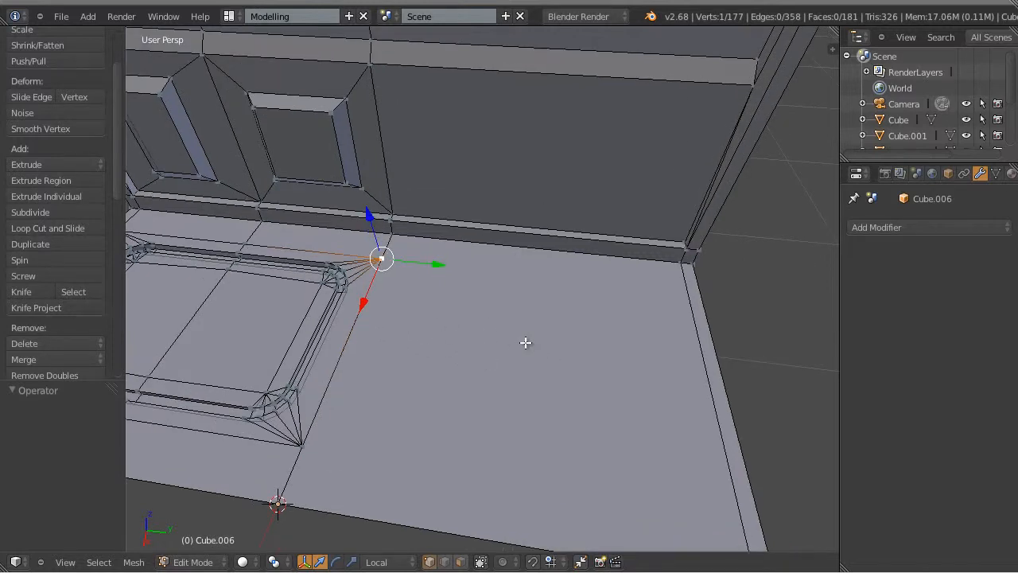
pyautogui.click(24, 291)
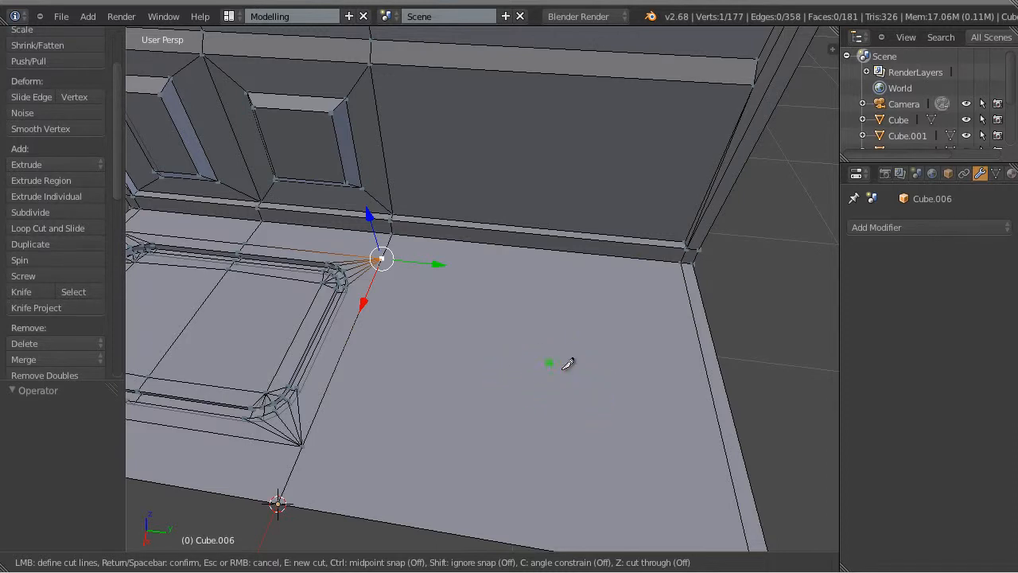
pyautogui.click(685, 259)
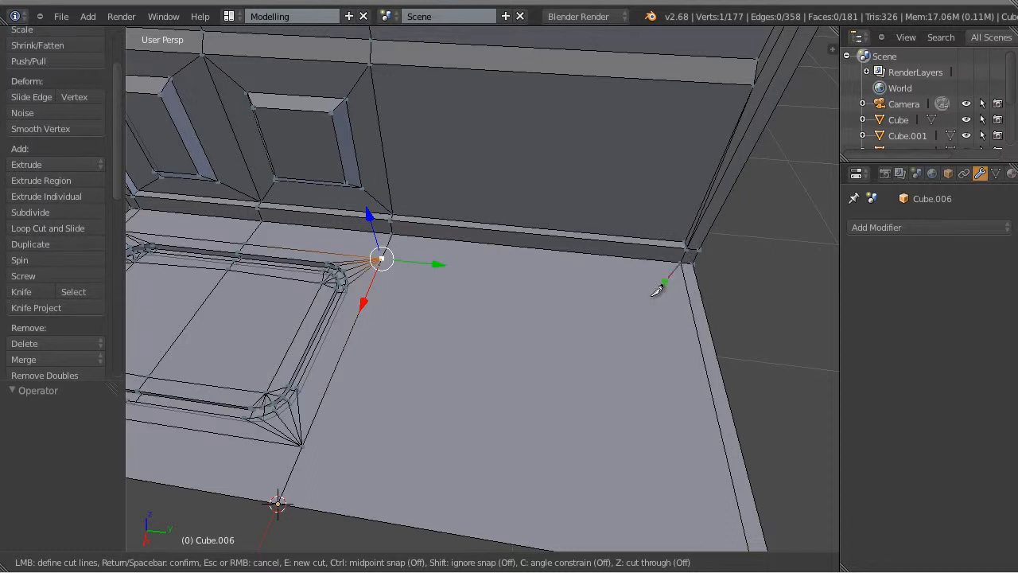
pyautogui.click(382, 274)
pyautogui.press('Return')
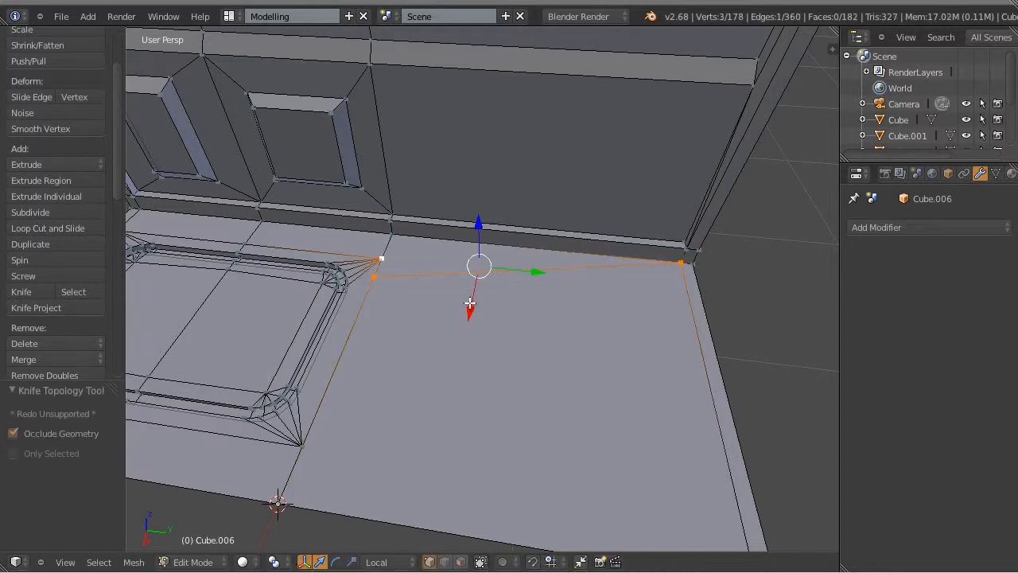
# Step: Try to knife-cut the plain floor from its front outer corner to the middle of the seam edge
pyautogui.moveTo(604, 287); pyautogui.dragTo(635, 357, button='middle')
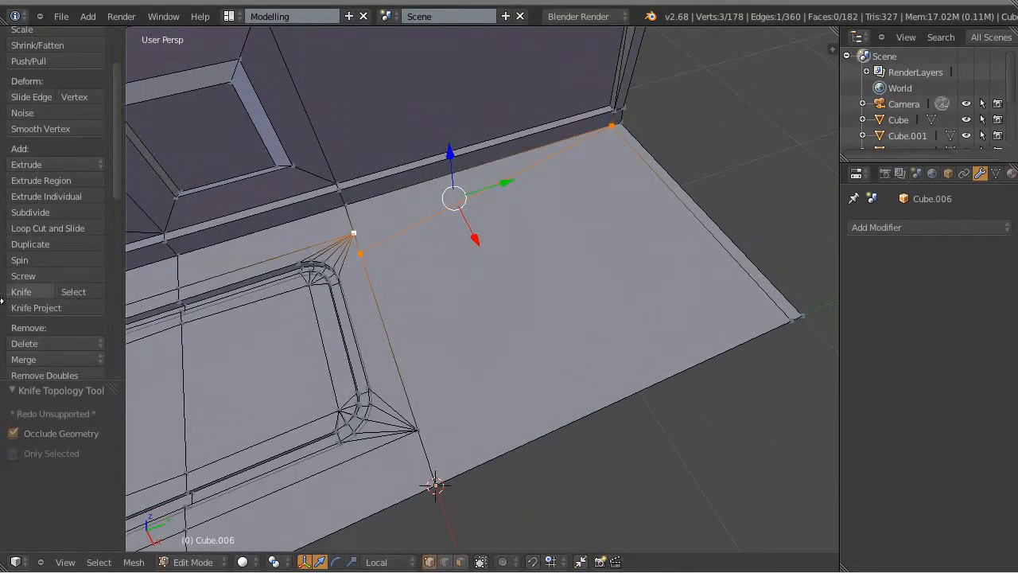
pyautogui.click(22, 292)
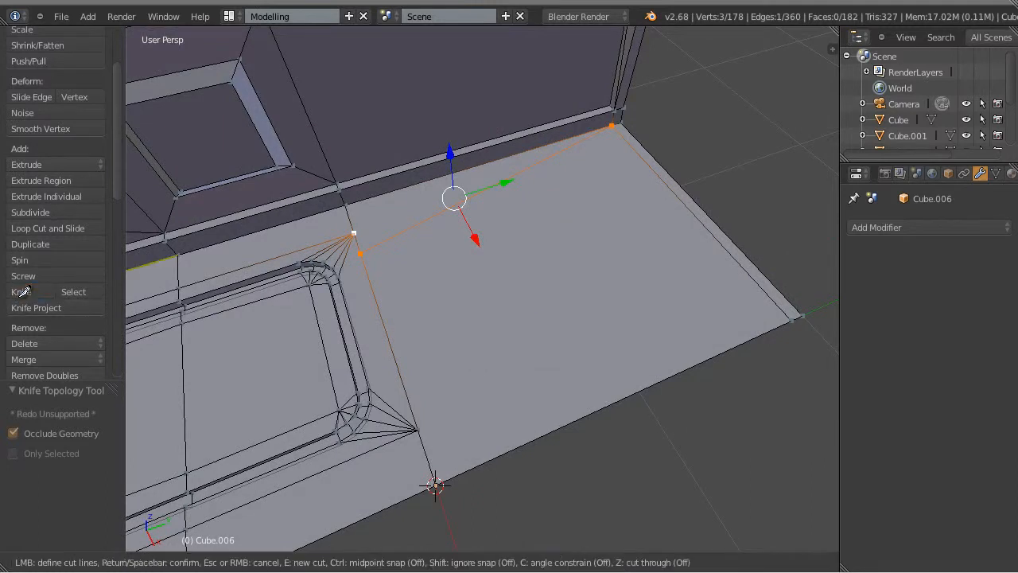
pyautogui.click(794, 318)
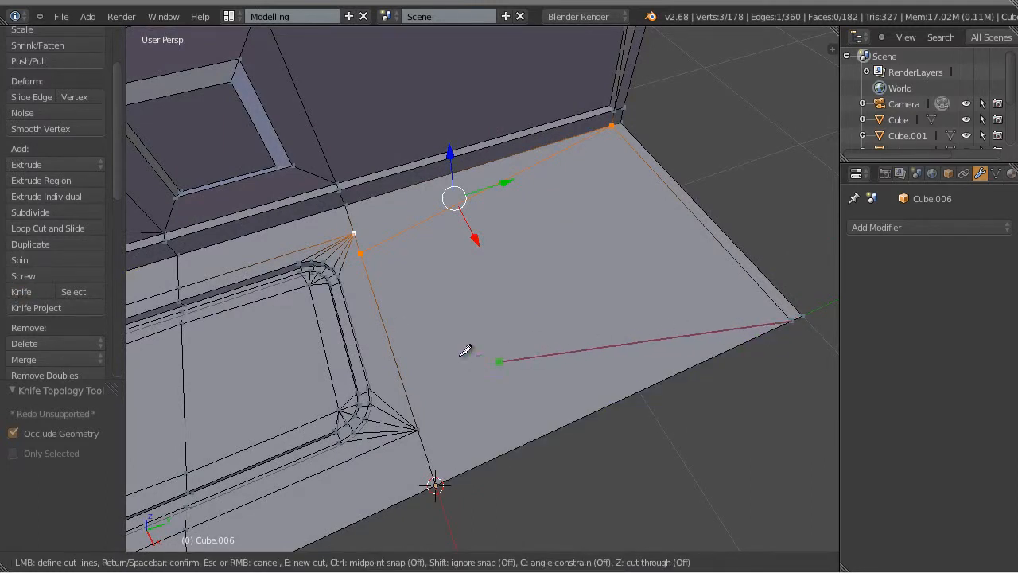
pyautogui.click(400, 363)
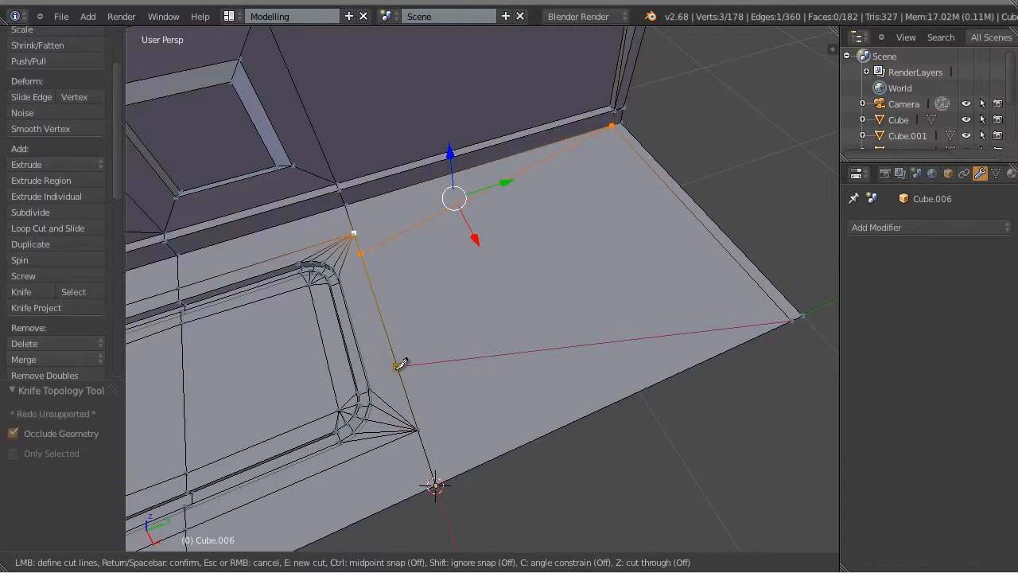
pyautogui.press('Return')
pyautogui.moveTo(611, 358); pyautogui.dragTo(636, 307, button='middle')
pyautogui.hotkey('ctrl', 'z')
# Step: Knife-cut the plain floor from its front outer corner to the seam edge, between the recessed panel's front and rear corners
pyautogui.scroll(2, 610, 304)
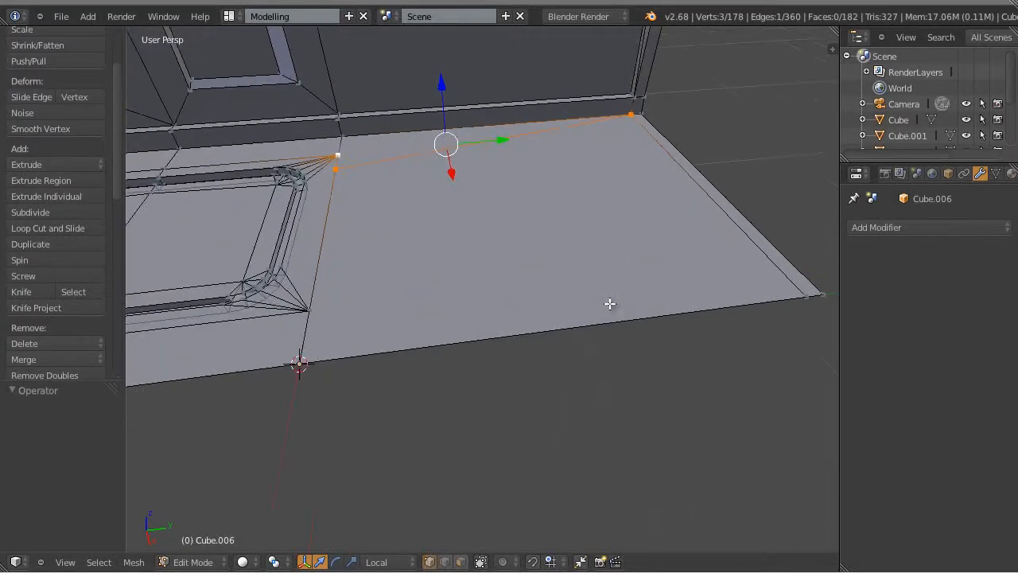
pyautogui.scroll(-1, 598, 301)
pyautogui.click(19, 293)
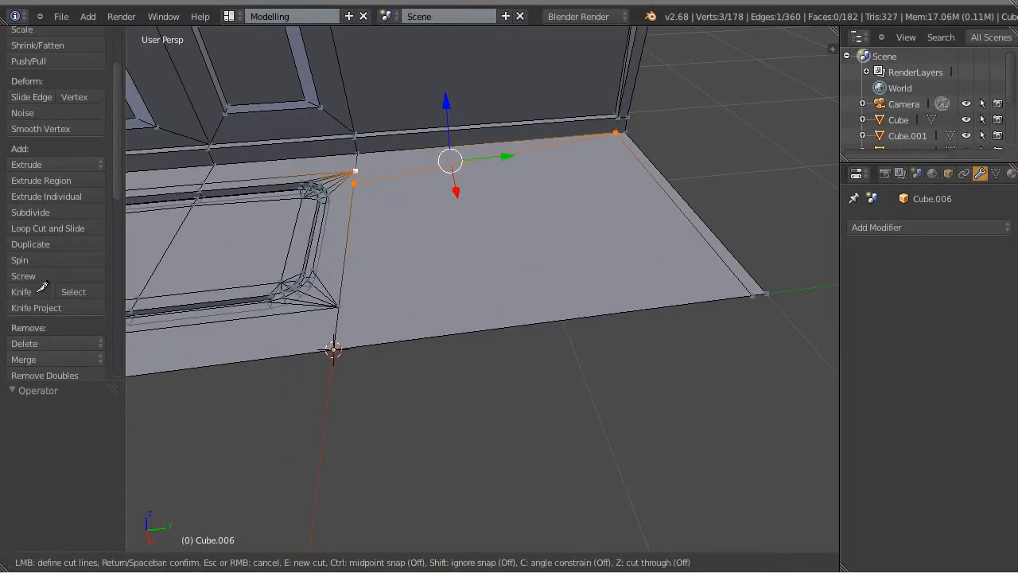
pyautogui.click(757, 292)
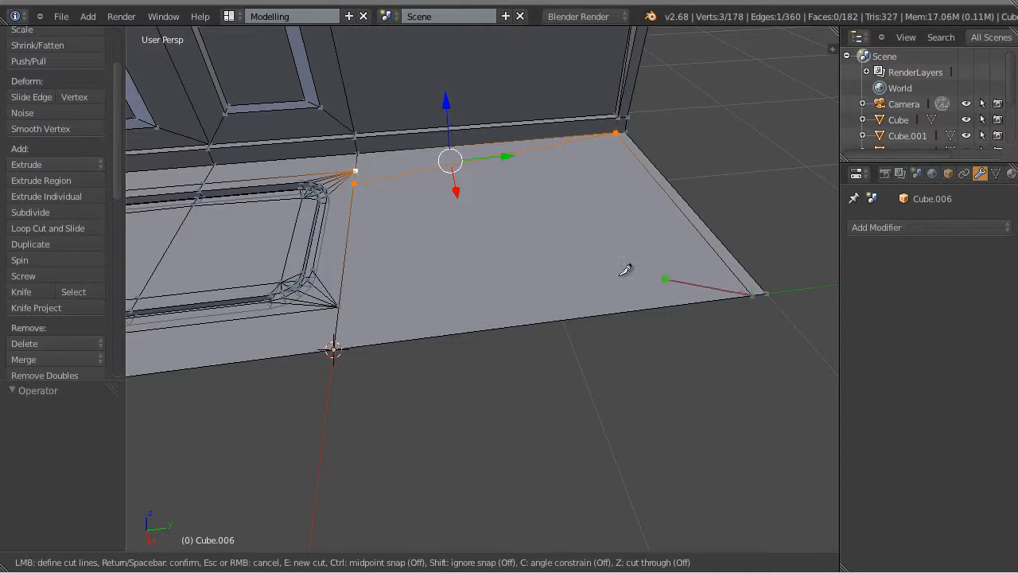
pyautogui.click(350, 228)
pyautogui.press('Return')
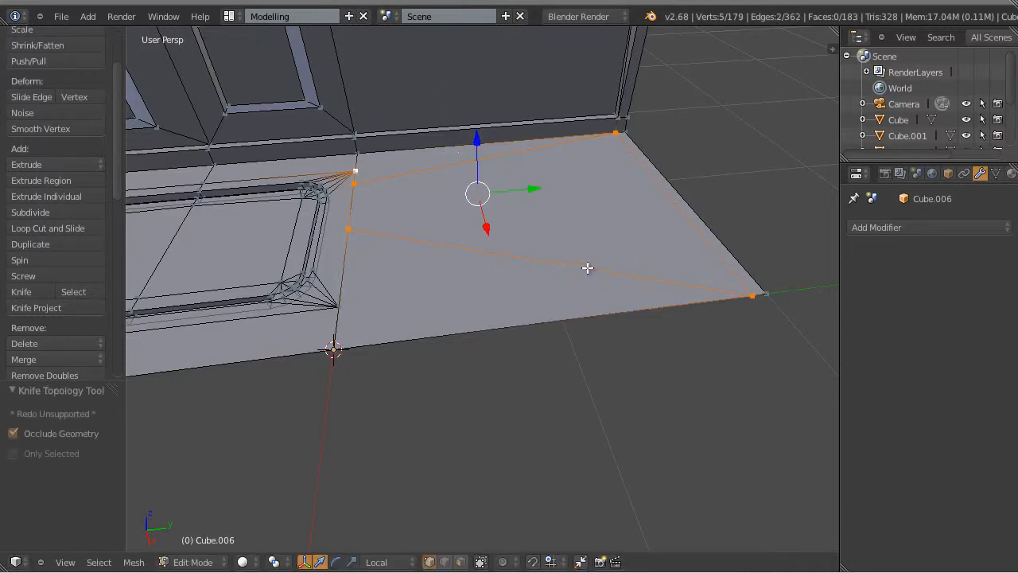
# Step: Enable snapping to vertices and move the rear cut's seam vertex along X onto the recessed panel's rear corner vertex
pyautogui.moveTo(586, 268); pyautogui.dragTo(511, 315, button='middle')
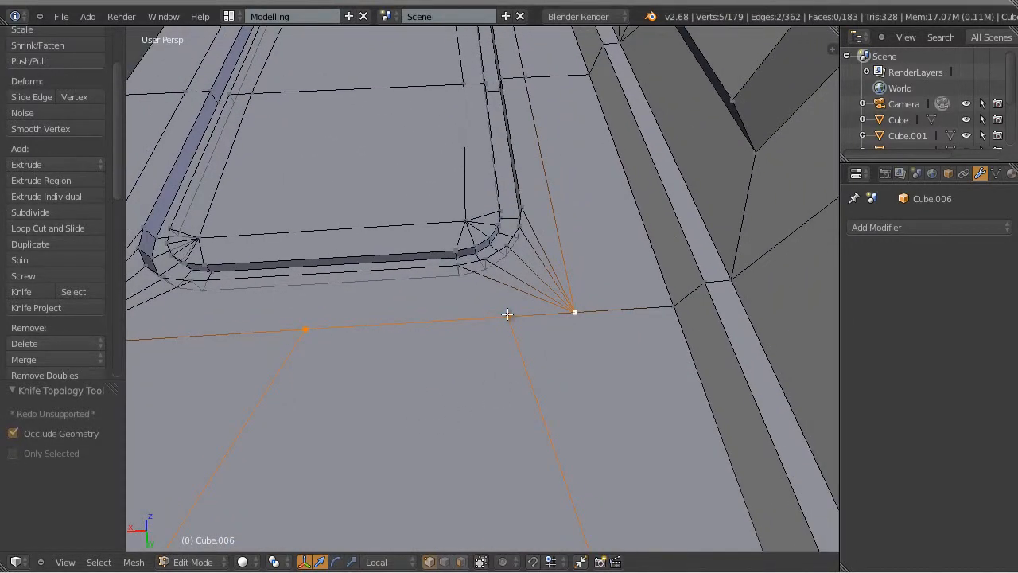
pyautogui.click(507, 315)
pyautogui.click(532, 561)
pyautogui.click(549, 562)
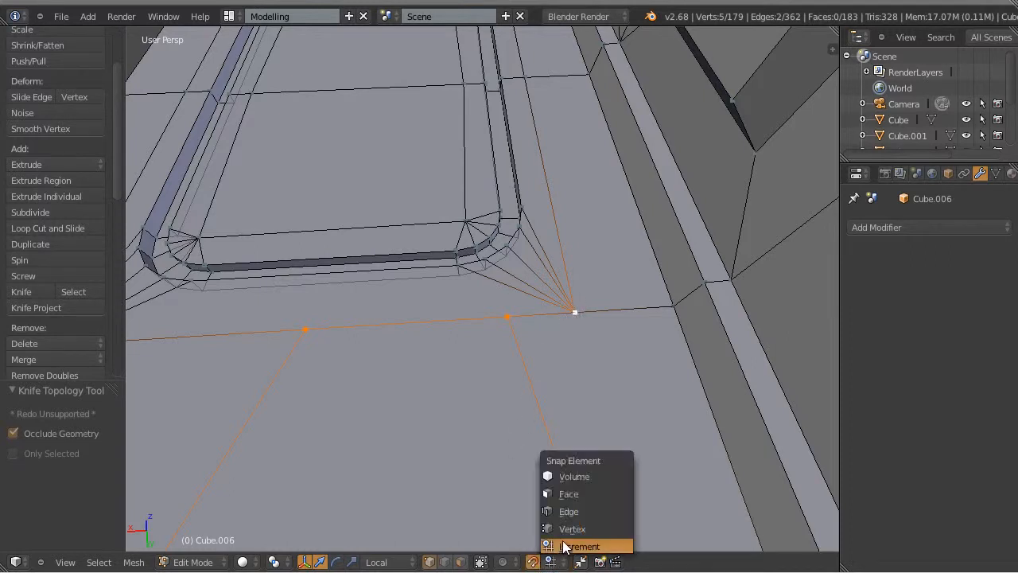
pyautogui.click(566, 529)
pyautogui.rightClick(507, 314)
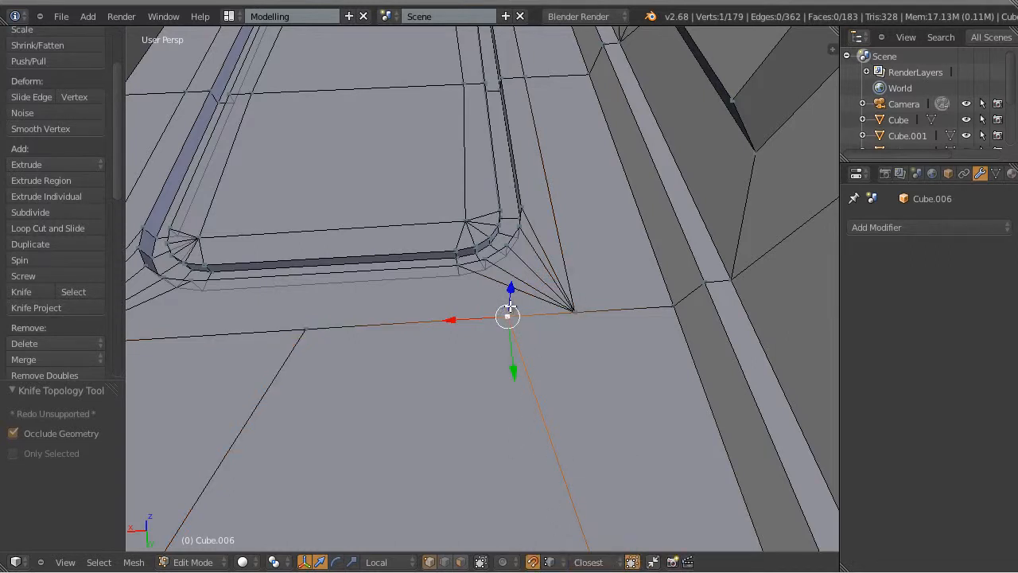
pyautogui.press('g')
pyautogui.press('x')
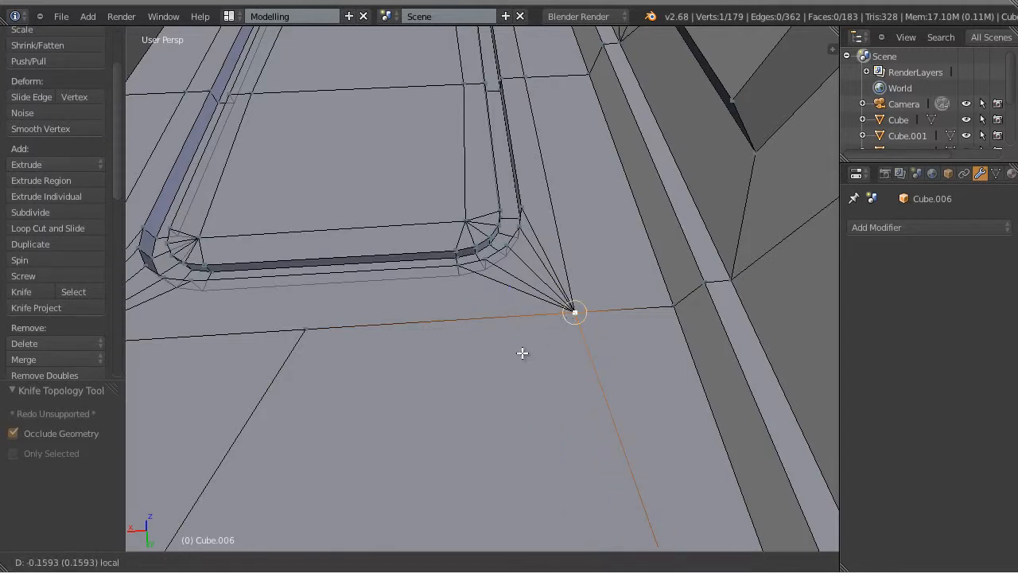
pyautogui.click(522, 352)
# Step: Snap the front cut's seam vertex along X onto the recessed panel's front corner vertex, about 0.578 units
pyautogui.keyDown('shift'); pyautogui.moveTo(522, 353); pyautogui.dragTo(727, 349, button='middle'); pyautogui.keyUp('shift')
pyautogui.rightClick(464, 327)
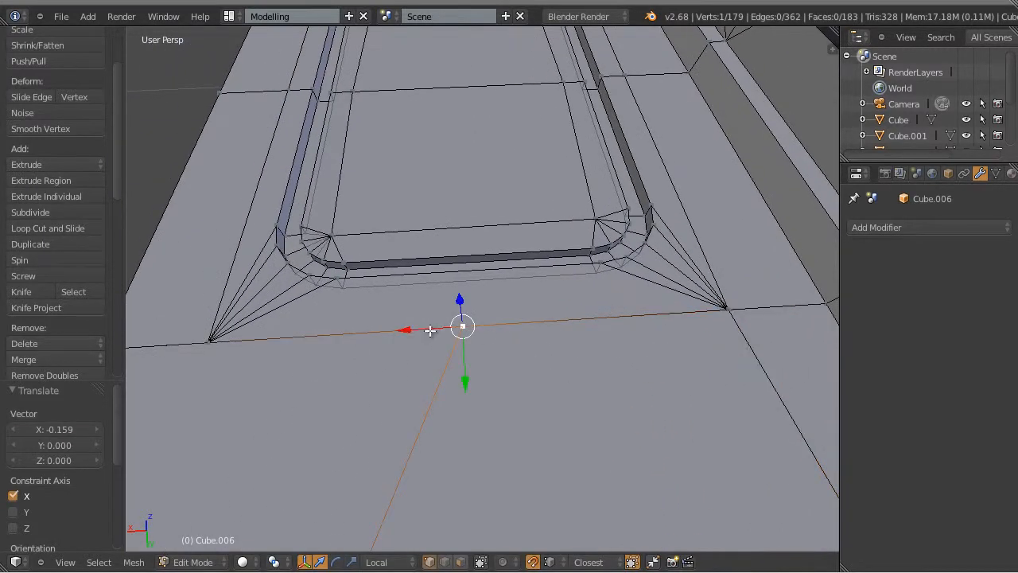
pyautogui.press('g')
pyautogui.press('x')
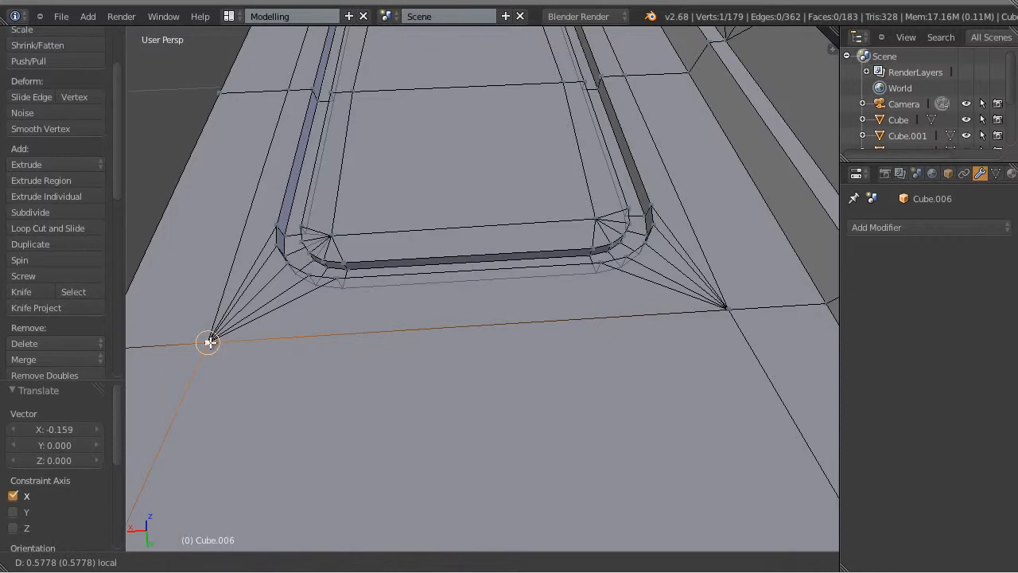
pyautogui.click(208, 342)
pyautogui.moveTo(208, 342); pyautogui.dragTo(579, 300, button='middle')
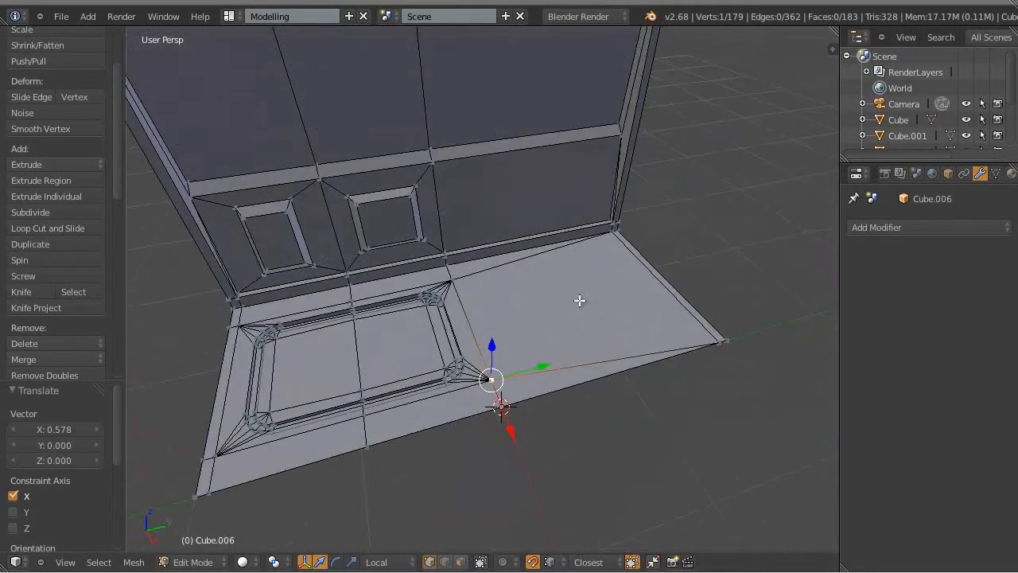
# Step: Deselect the mesh and save the scene over mod_env_08.blend
pyautogui.hotkey('ctrl', 's')
pyautogui.click(554, 292)
pyautogui.press('a')
pyautogui.hotkey('ctrl', 'Tab')
pyautogui.click(521, 253)
pyautogui.hotkey('ctrl', 's')
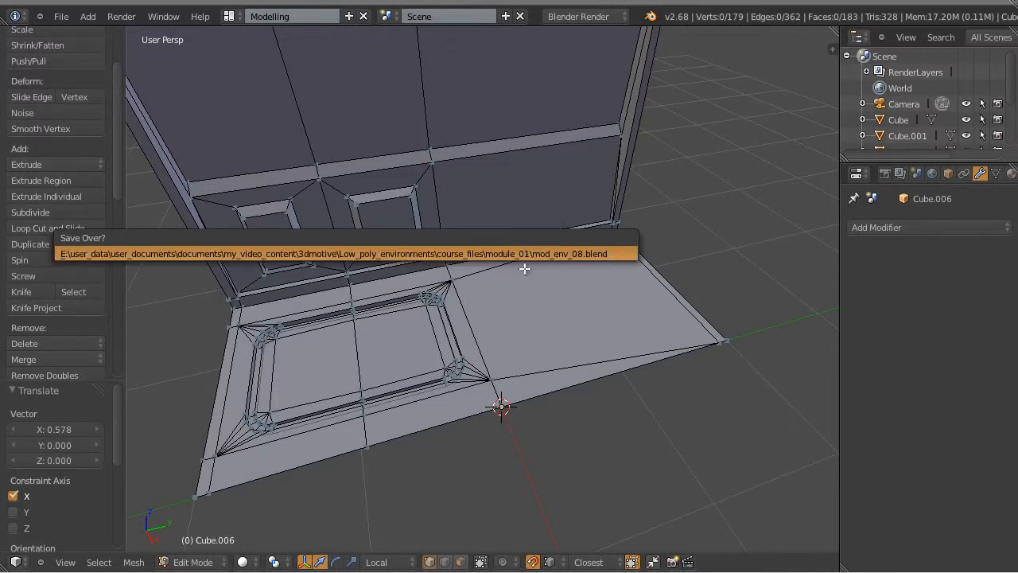
# Step: Select the whole mesh again and remove the newly overlapping doubled vertices with a merge distance of 0.0001
pyautogui.hotkey('ctrl', 'Tab')
pyautogui.click(661, 245)
pyautogui.press('a')
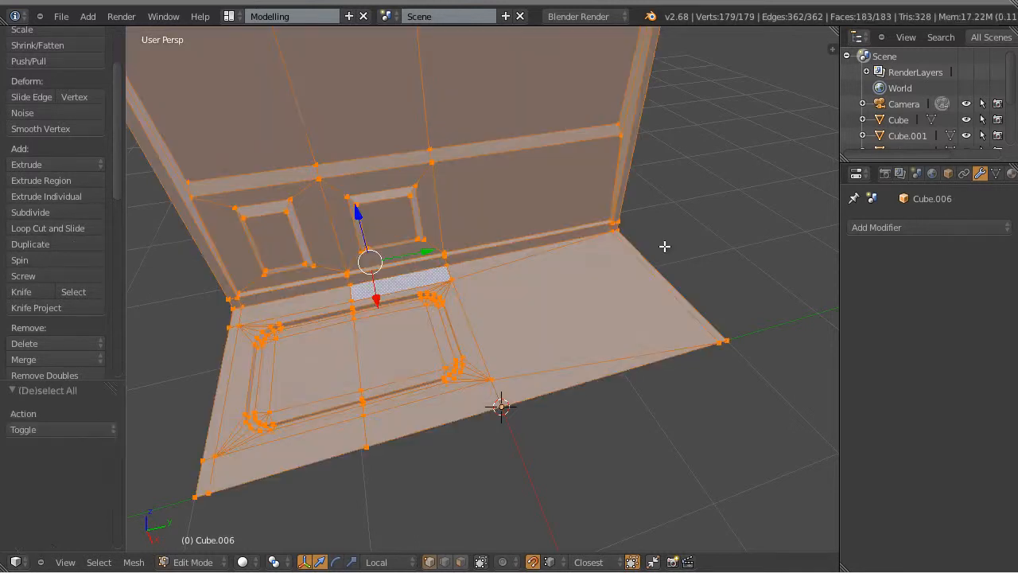
pyautogui.press('w')
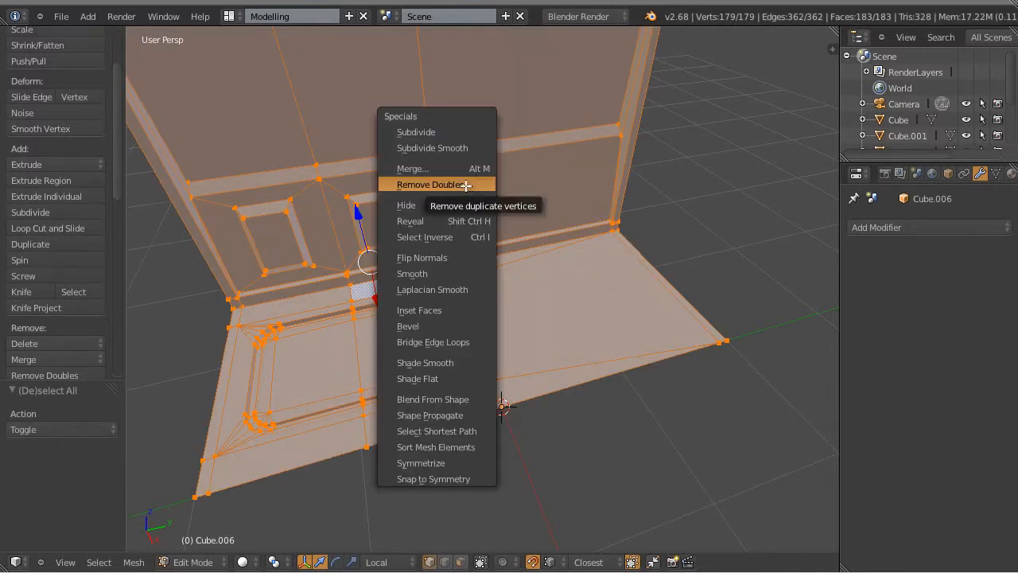
pyautogui.click(466, 185)
pyautogui.press('a')
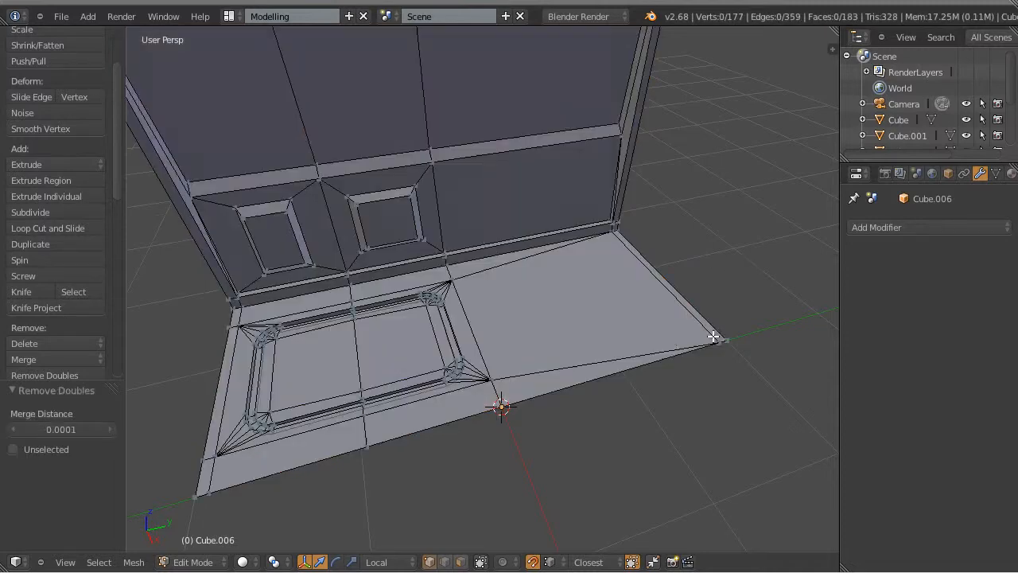
# Step: Try moving the seam vertex at the recessed panel's front corner along X to test the weld
pyautogui.moveTo(507, 212); pyautogui.dragTo(395, 350, button='middle')
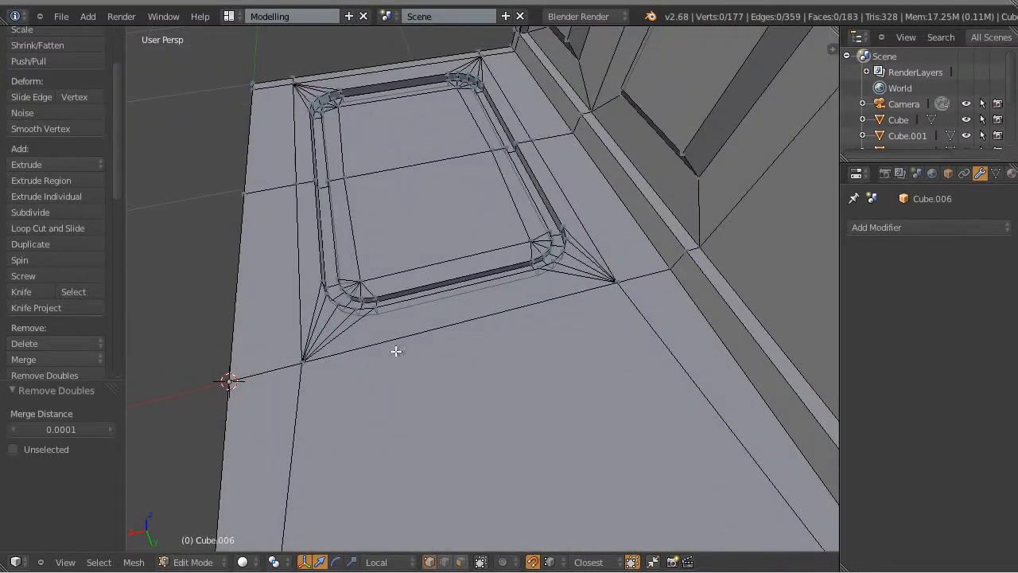
pyautogui.rightClick(304, 365)
pyautogui.press('g')
pyautogui.press('x')
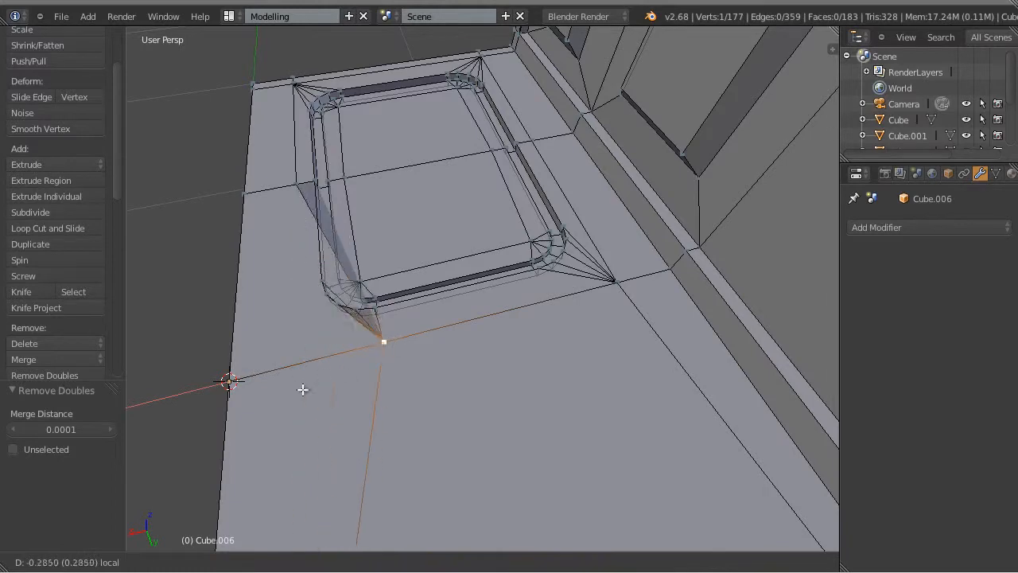
pyautogui.click(299, 384)
pyautogui.hotkey('ctrl', 'z')
# Step: Check the module for n-gons by selecting faces by sides, with more than 4 vertices, in face select mode
pyautogui.scroll(-8, 400, 357)
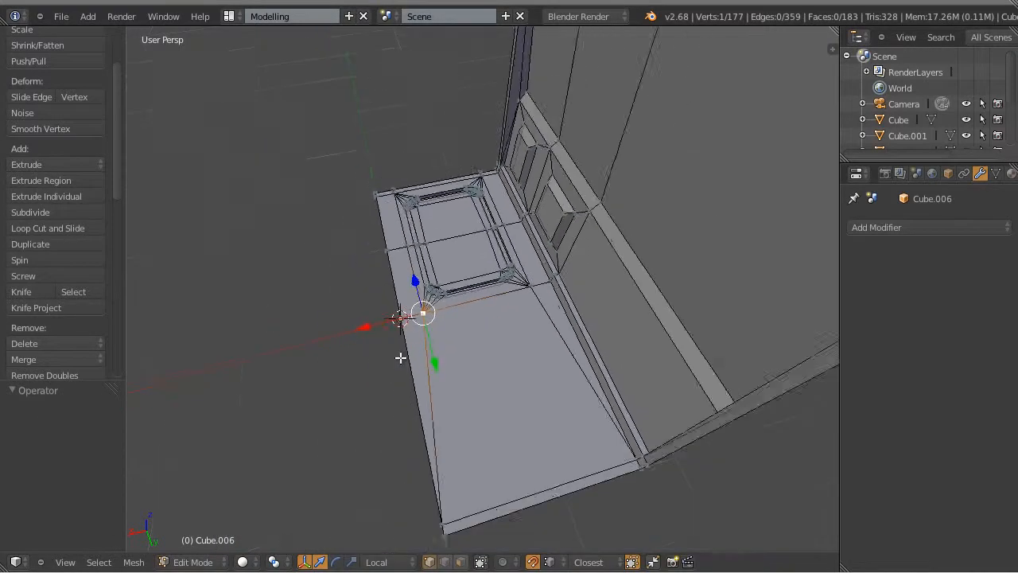
pyautogui.scroll(1, 410, 338)
pyautogui.moveTo(441, 326); pyautogui.dragTo(585, 334, button='middle')
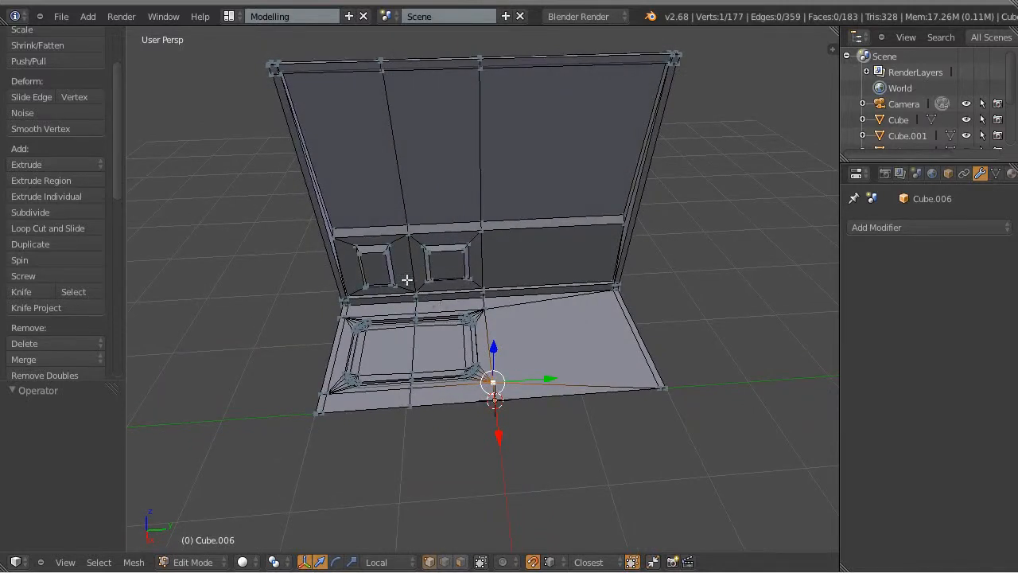
pyautogui.hotkey('ctrl', 'Tab')
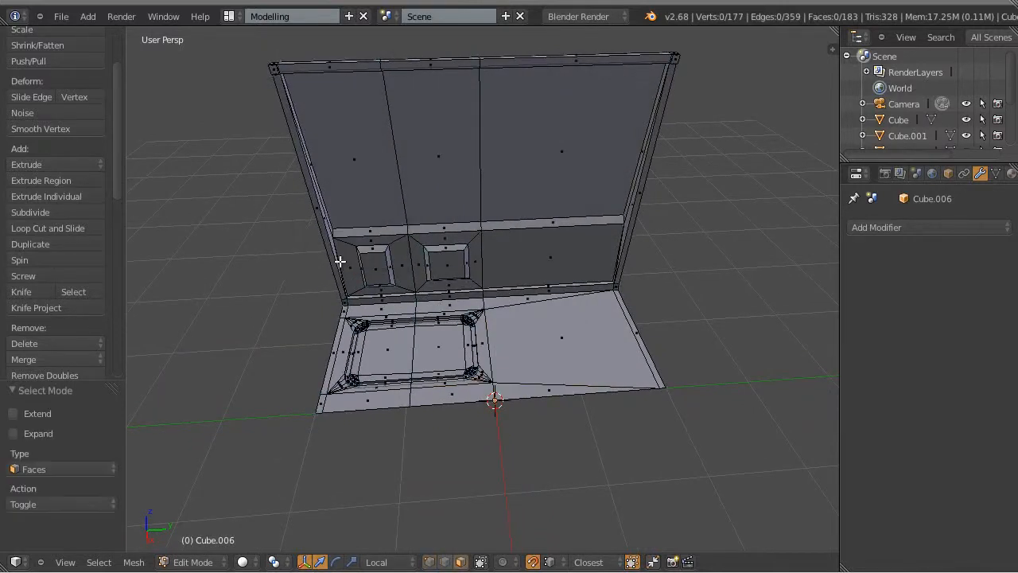
pyautogui.click(98, 561)
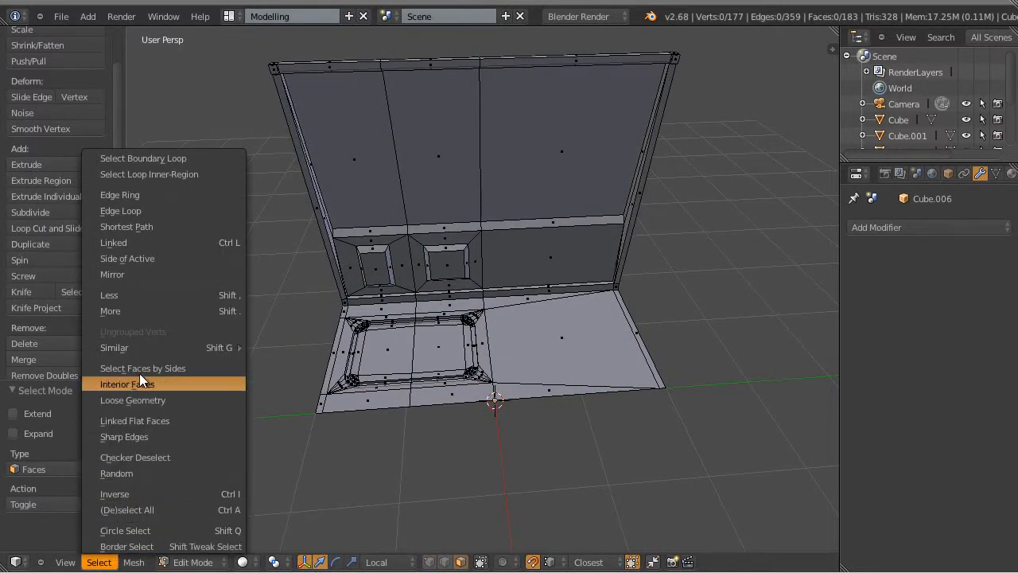
pyautogui.click(200, 367)
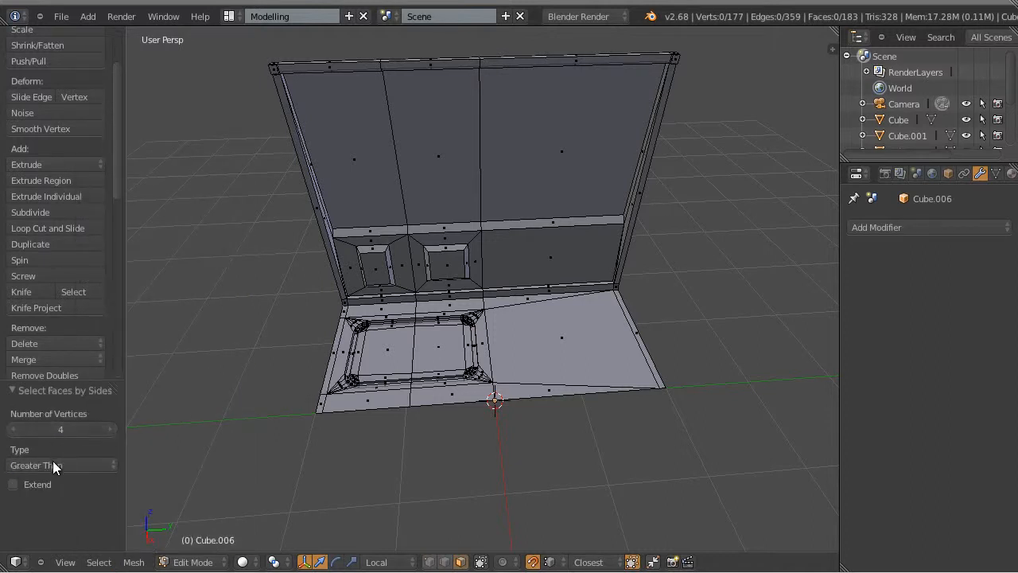
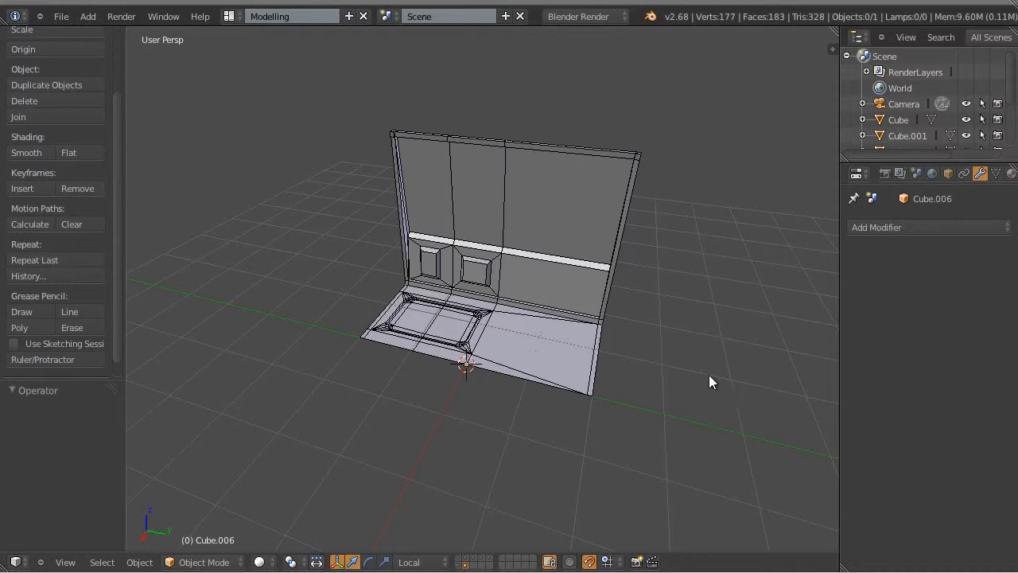
# Step: Show the third upper-row layer and duplicate its plain wall-and-floor piece in place
pyautogui.scroll(6, 710, 347)
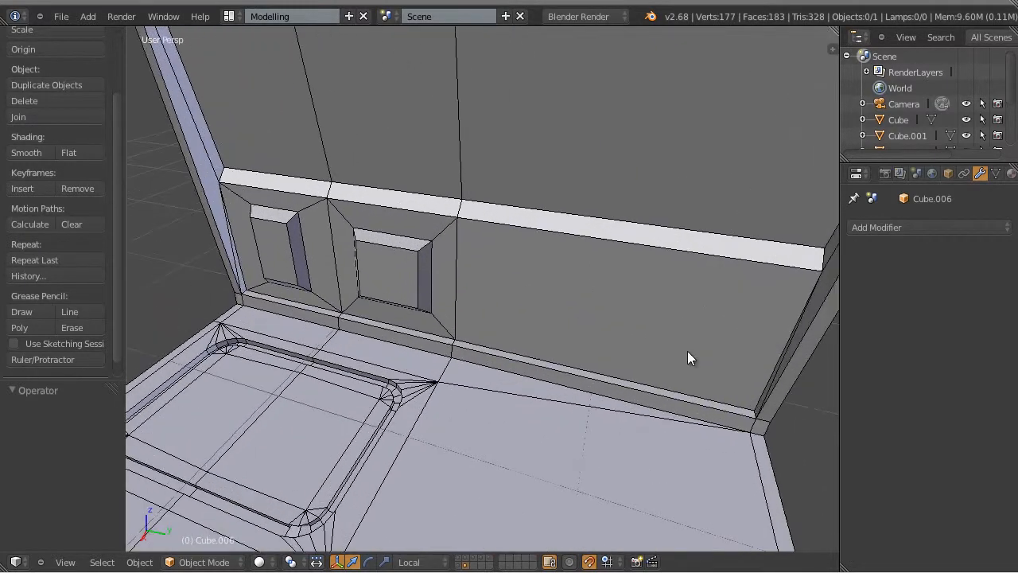
pyautogui.scroll(-4, 687, 355)
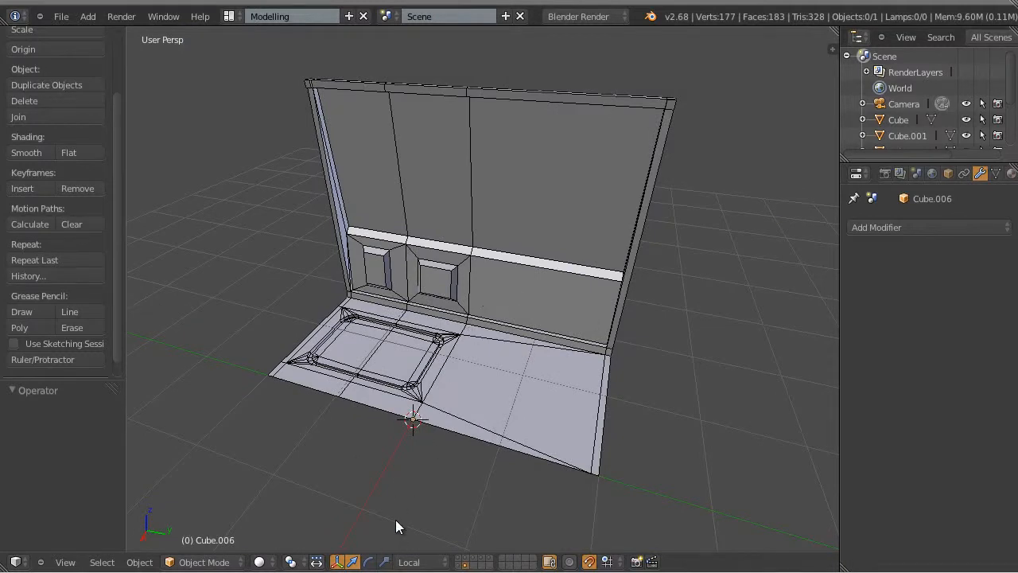
pyautogui.click(474, 560)
pyautogui.rightClick(570, 178)
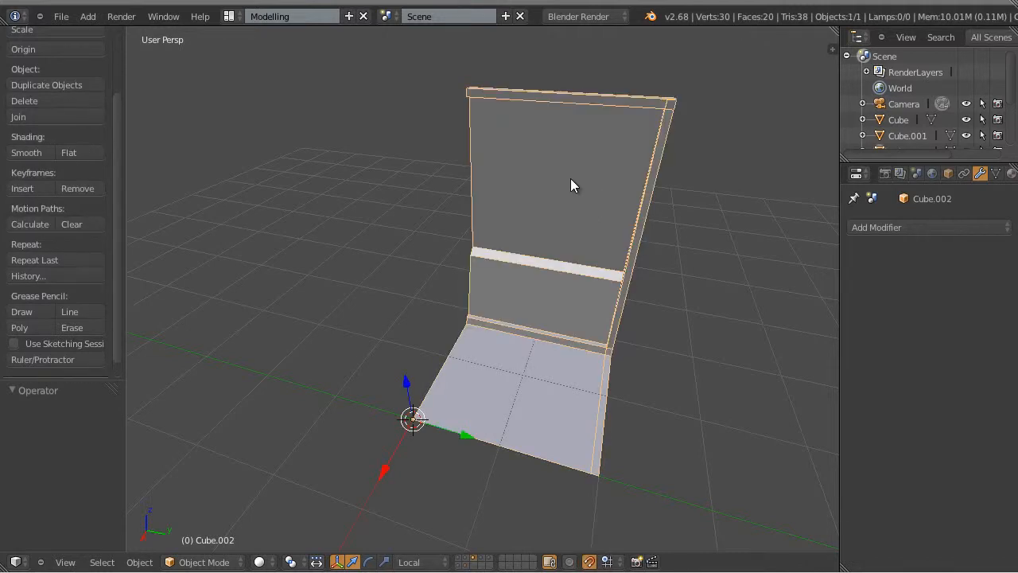
pyautogui.hotkey('shift', 'd')
pyautogui.rightClick(570, 178)
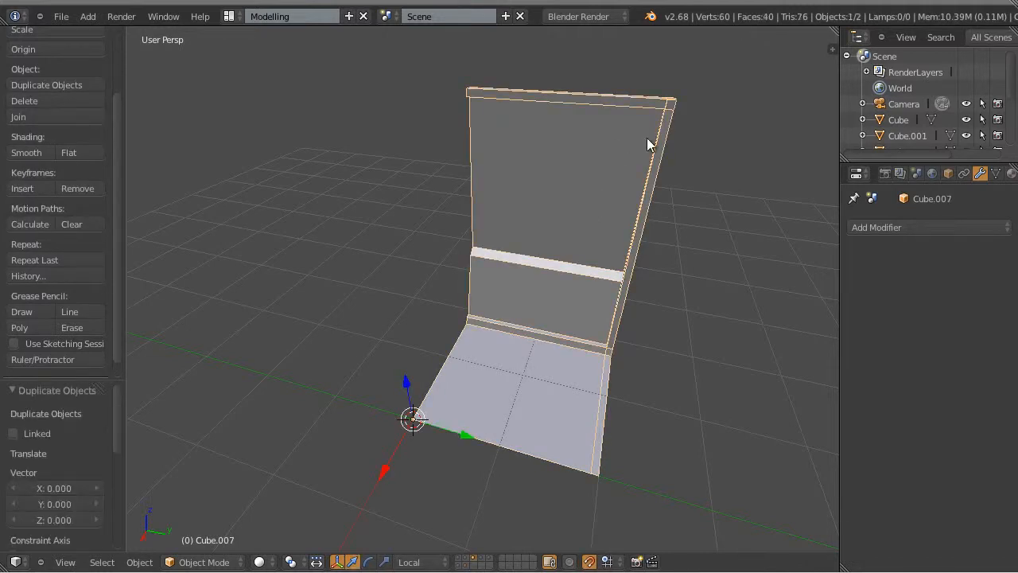
# Step: Move the duplicated plain piece to the layer directly below the third one and show only that layer
pyautogui.moveTo(615, 346); pyautogui.dragTo(563, 379, button='middle')
pyautogui.press('m')
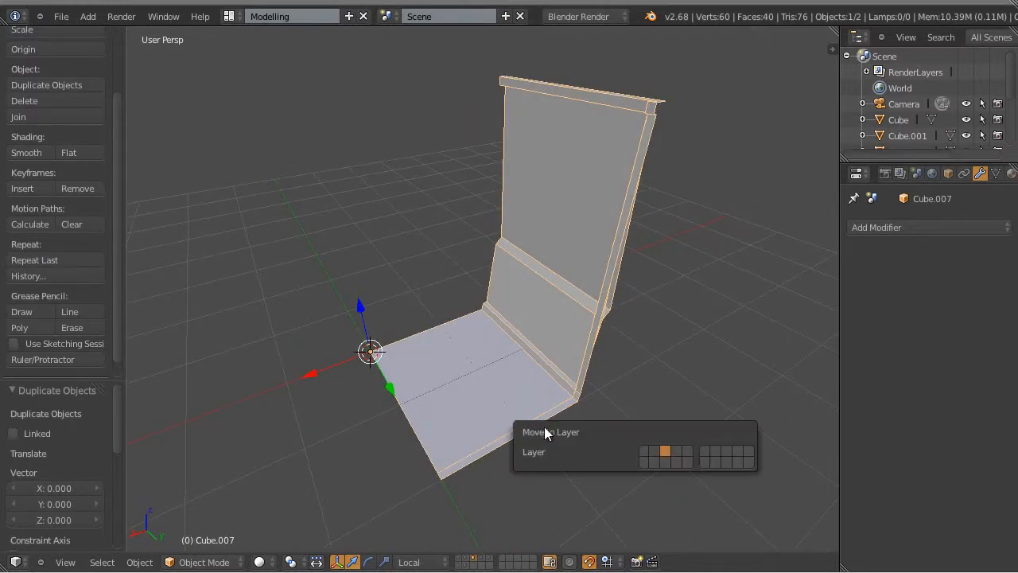
pyautogui.click(664, 466)
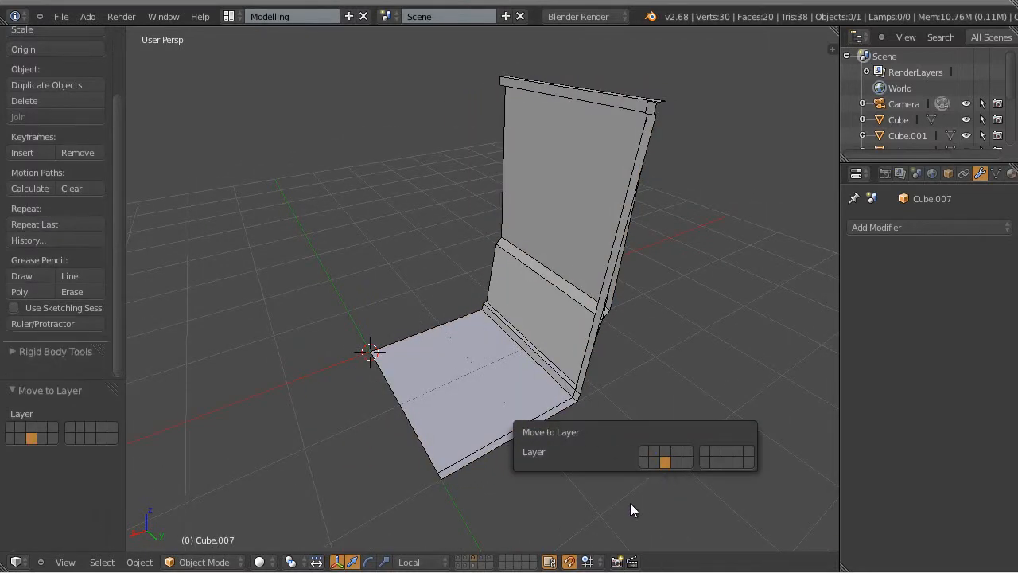
pyautogui.click(476, 567)
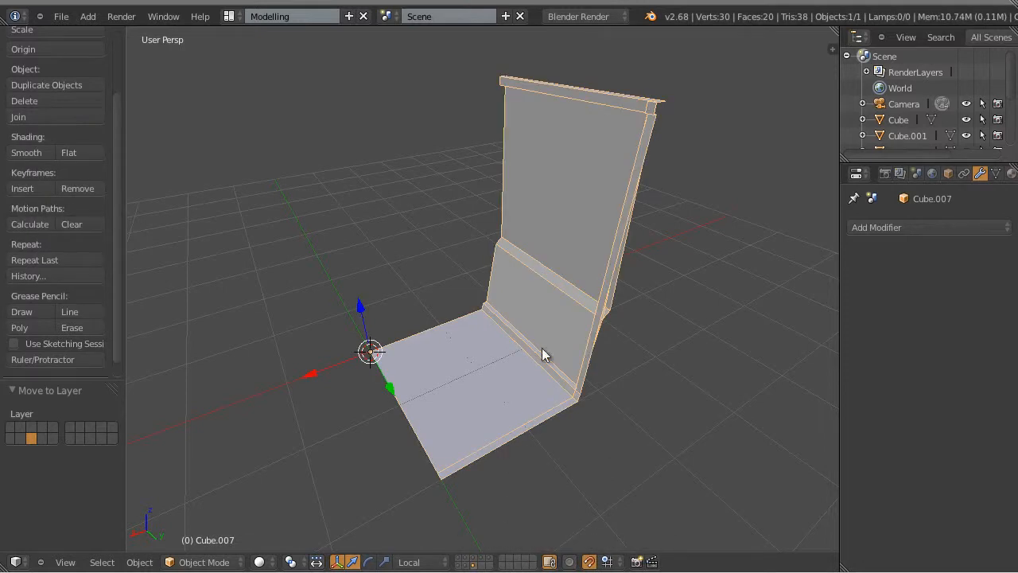
pyautogui.scroll(-2, 544, 350)
pyautogui.moveTo(567, 352); pyautogui.dragTo(495, 256, button='middle')
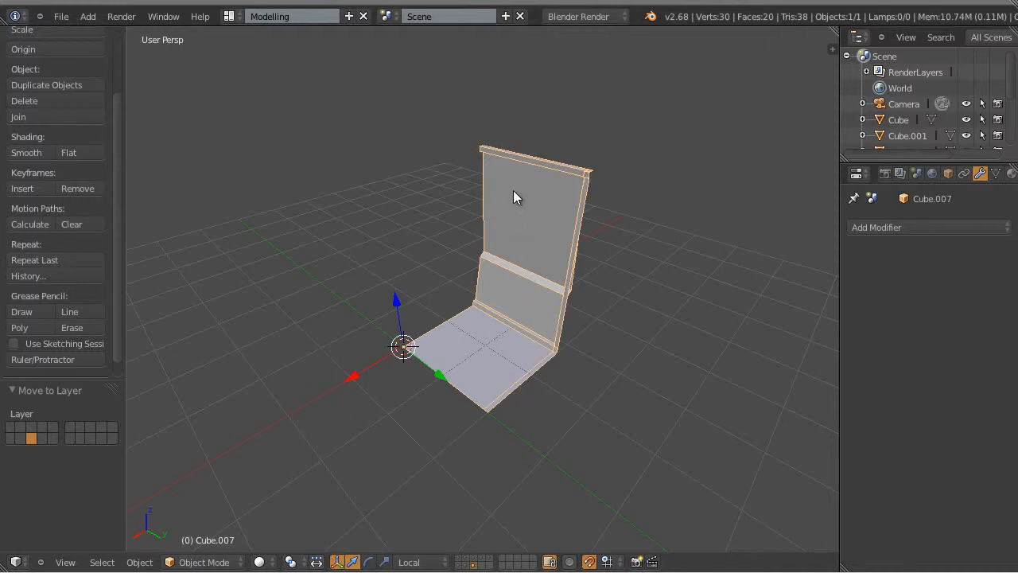
# Step: Duplicate the plain wall-and-floor piece in place and set the copy's Z rotation to 90°
pyautogui.hotkey('shift', 'd')
pyautogui.press('Escape')
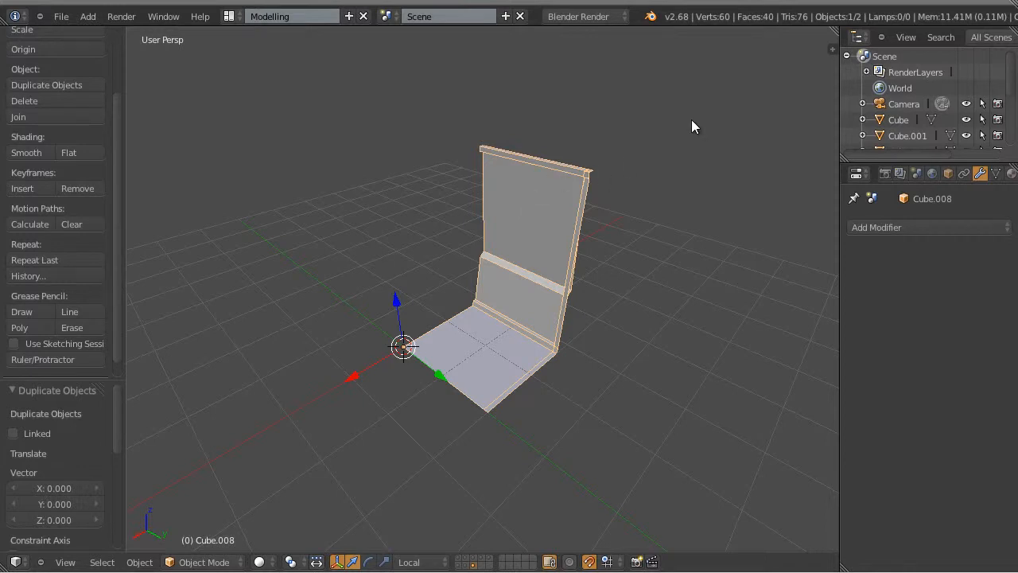
pyautogui.moveTo(828, 50); pyautogui.dragTo(807, 51)
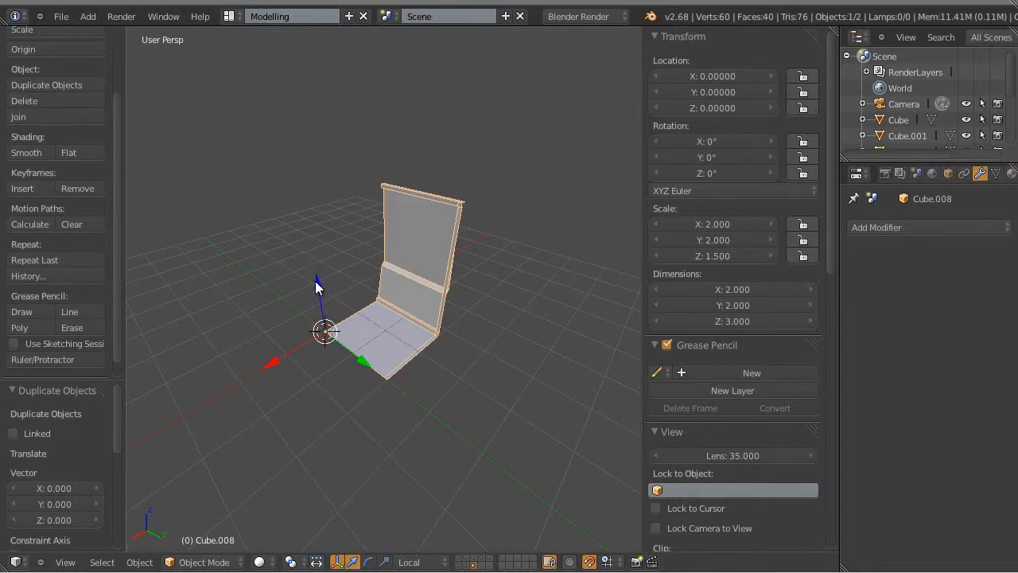
pyautogui.click(712, 174)
pyautogui.write('90')
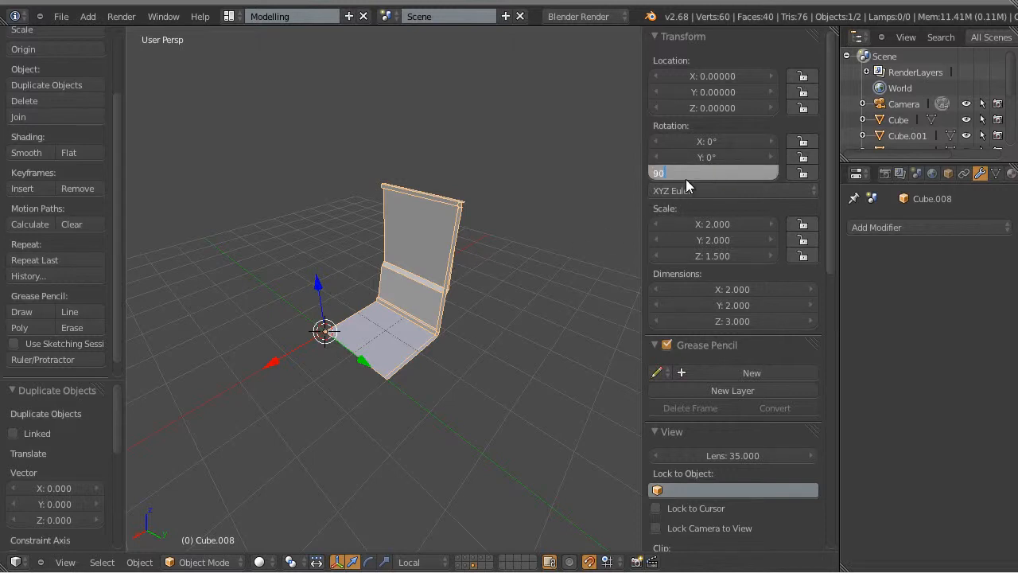
pyautogui.press('Return')
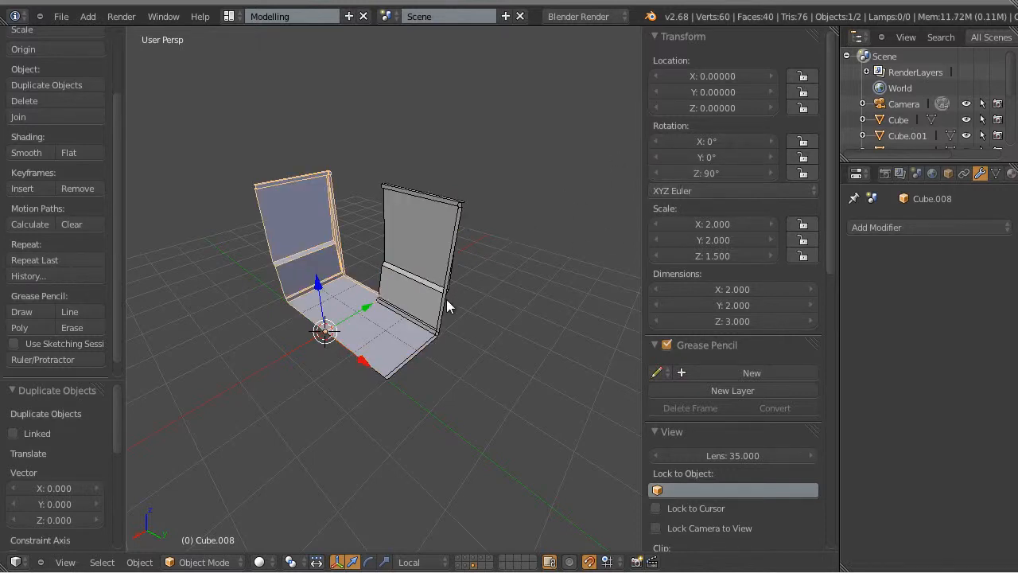
# Step: Mirror the rotated copy by setting its Y scale to -2
pyautogui.moveTo(446, 299); pyautogui.dragTo(426, 385, button='middle')
pyautogui.scroll(3, 423, 342)
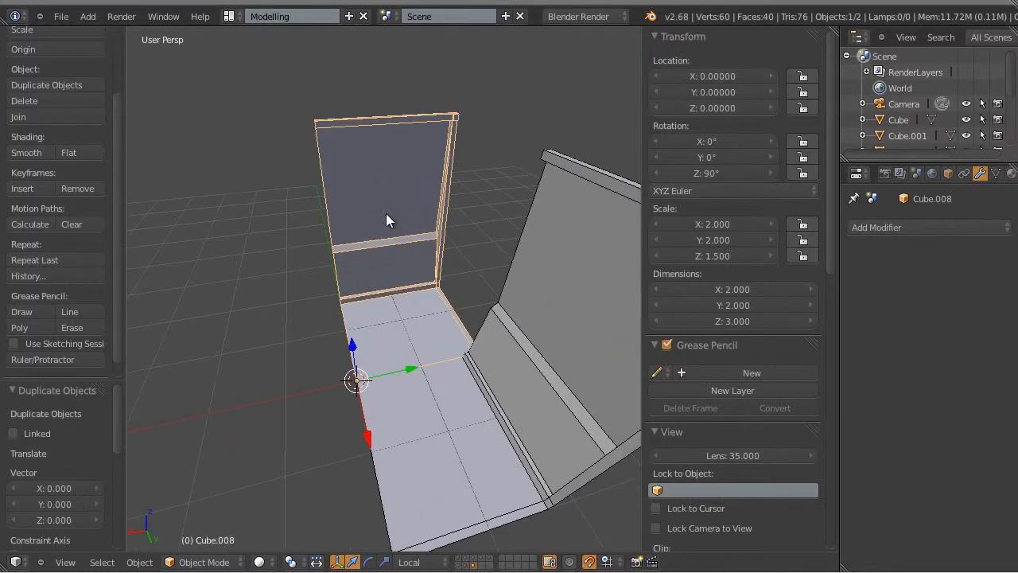
pyautogui.scroll(-2, 429, 322)
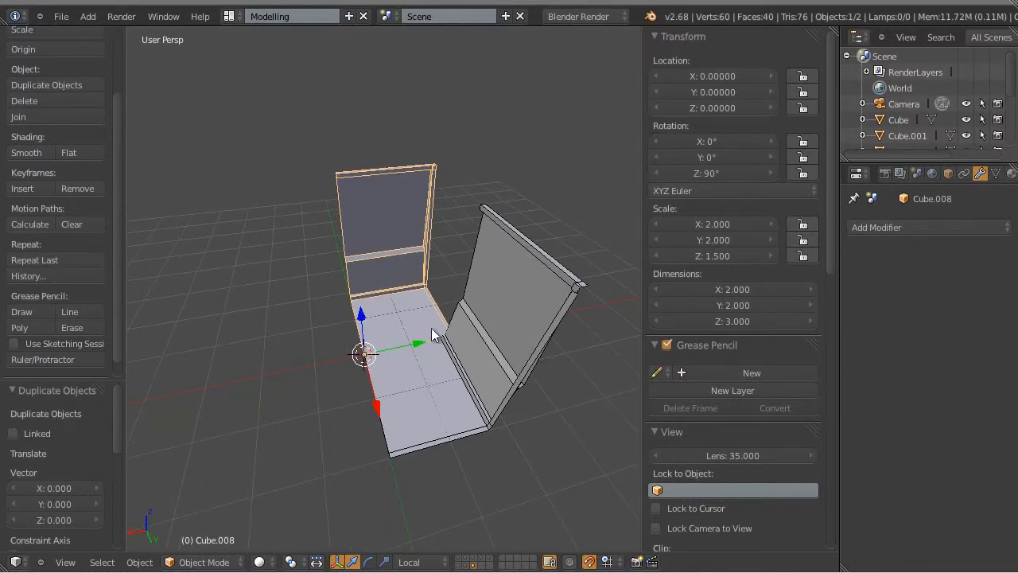
pyautogui.scroll(2, 434, 336)
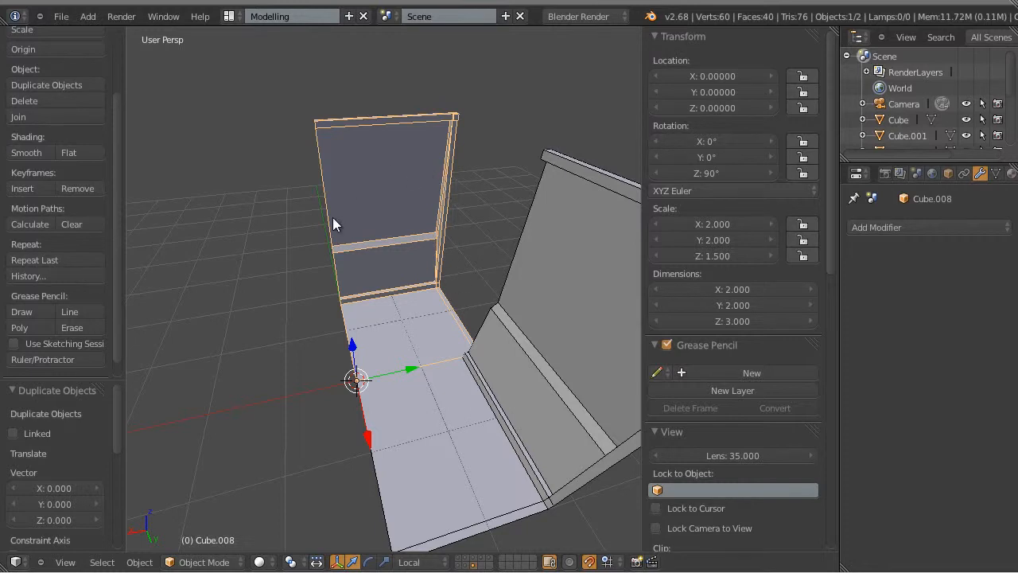
pyautogui.click(701, 239)
pyautogui.write('-2')
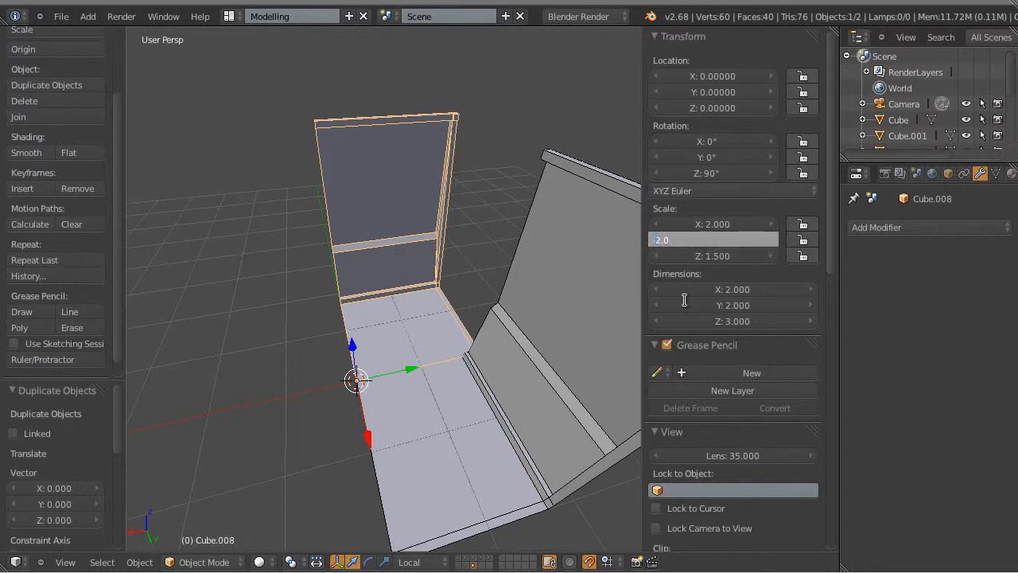
pyautogui.press('Return')
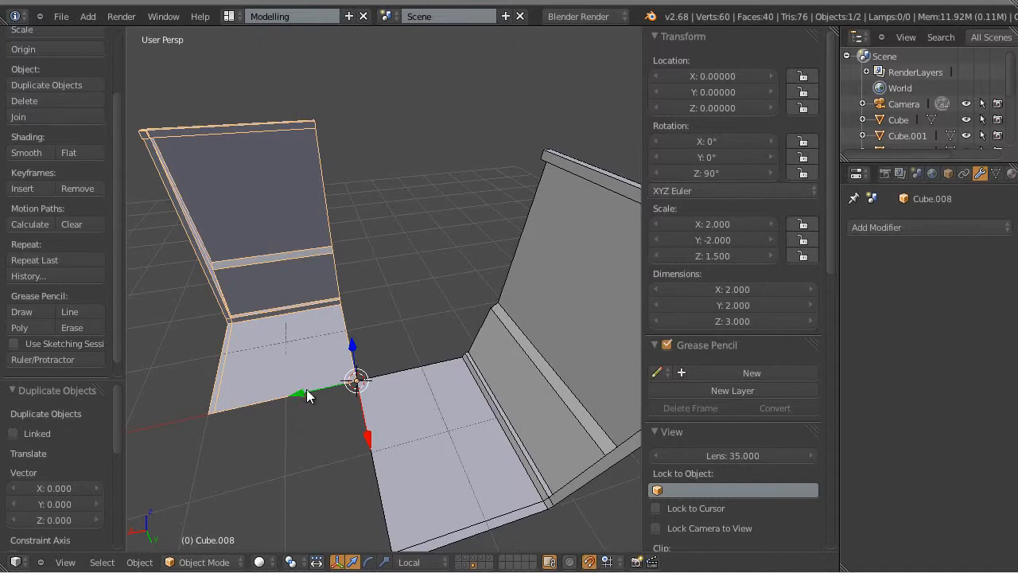
# Step: Move the mirrored copy along its local Y axis to X location -2, so its floor adjoins the original's floor
pyautogui.press('g')
pyautogui.press('y')
pyautogui.press('y')
pyautogui.click(423, 373)
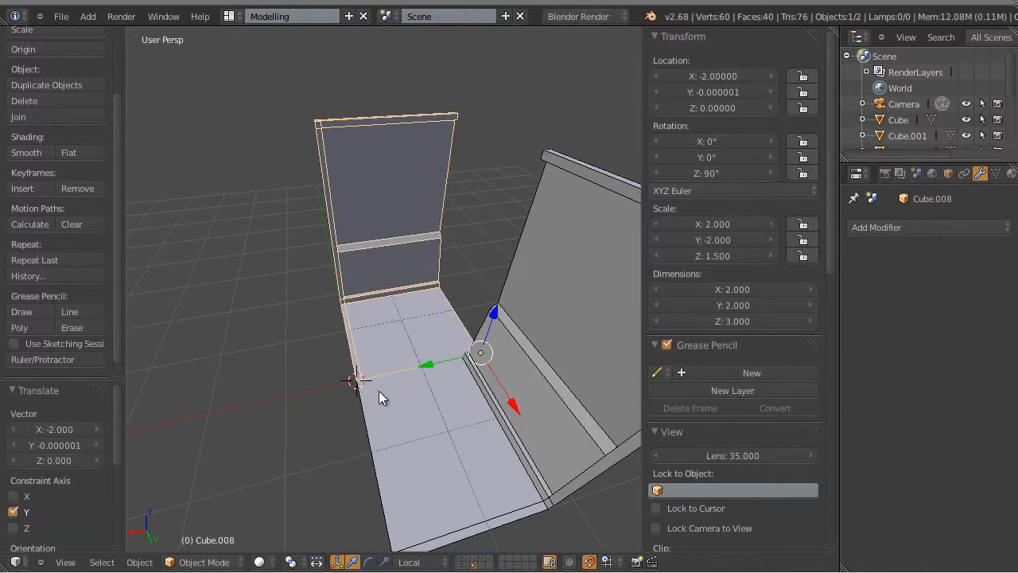
pyautogui.moveTo(395, 379); pyautogui.dragTo(401, 358, button='middle')
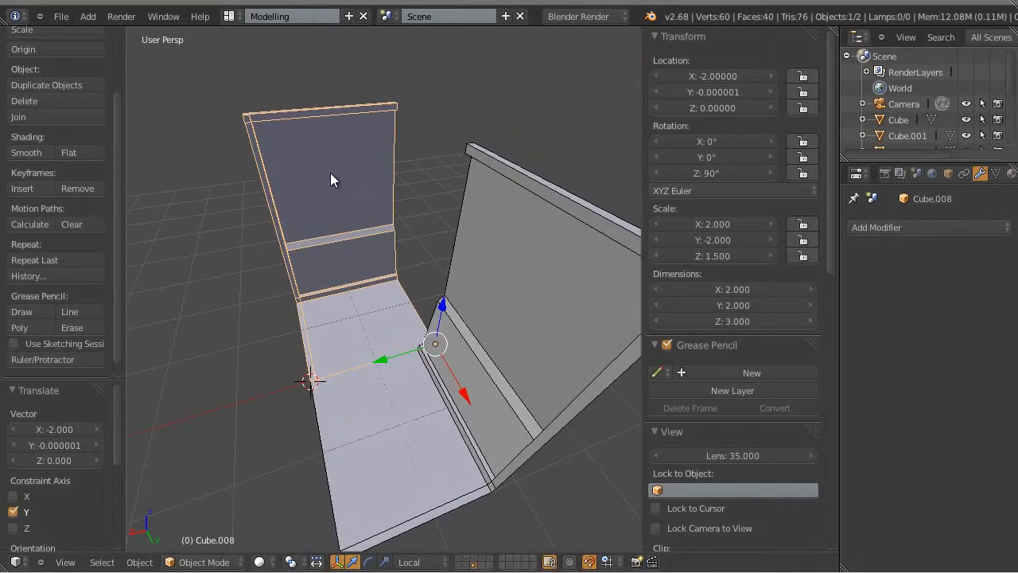
# Step: Apply the mirrored copy's rotation and scale
pyautogui.click(139, 561)
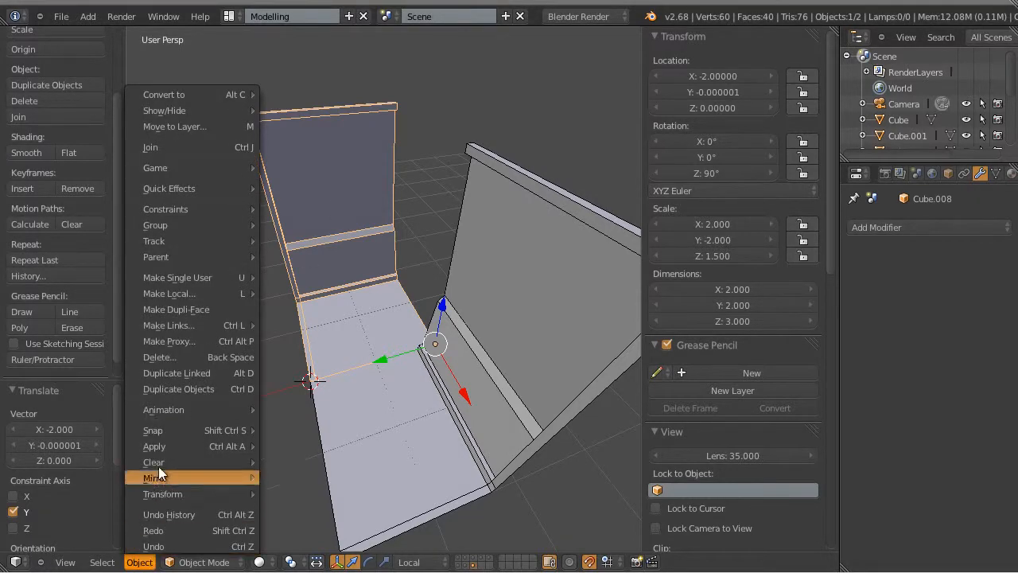
pyautogui.moveTo(158, 451)
pyautogui.click(295, 492)
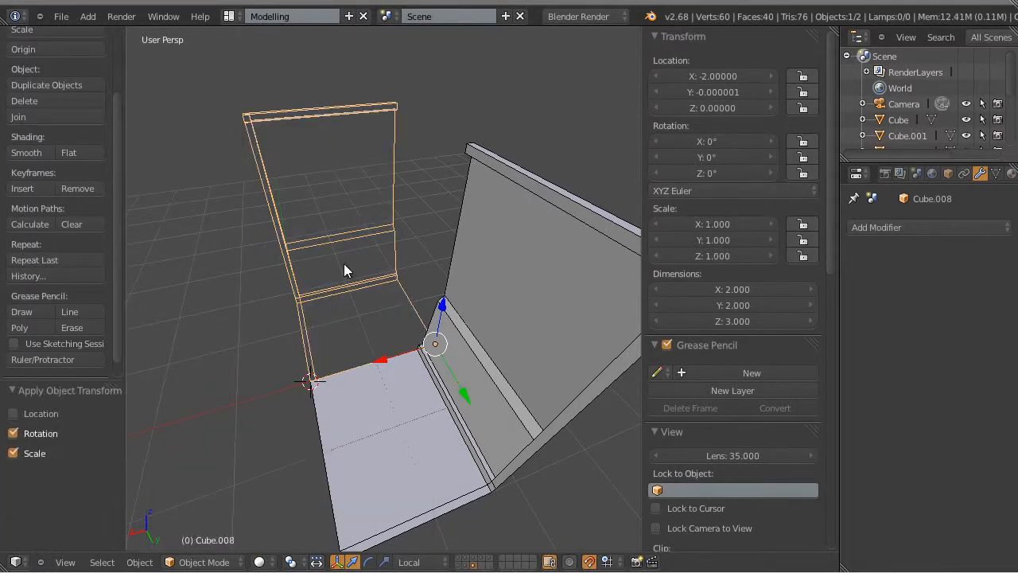
pyautogui.moveTo(269, 318); pyautogui.dragTo(309, 280, button='middle')
# Step: Flip the normals of all faces on the mirrored copy in edit mode
pyautogui.press('Tab')
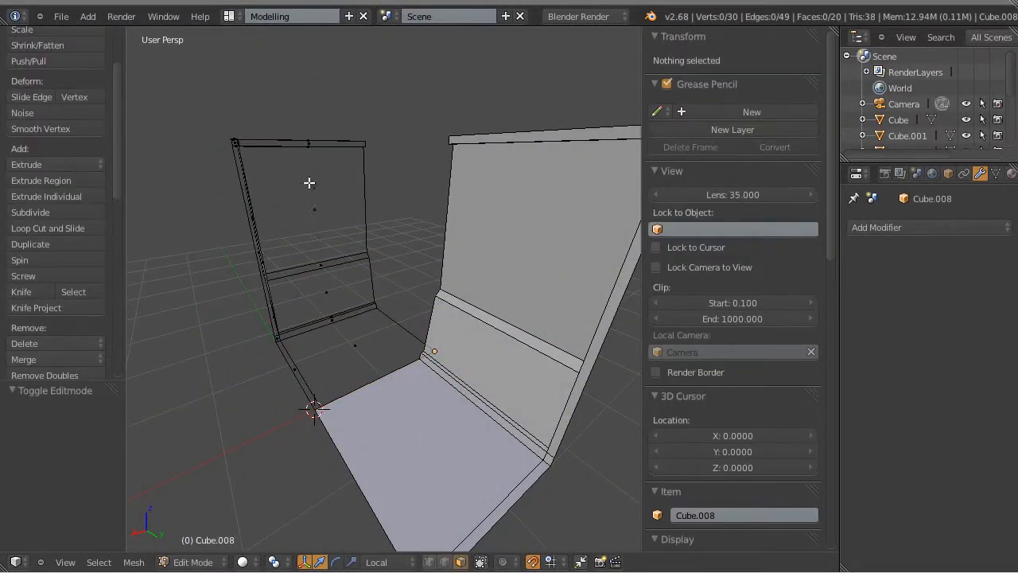
pyautogui.hotkey('ctrl', 'Tab')
pyautogui.click(288, 214)
pyautogui.press('a')
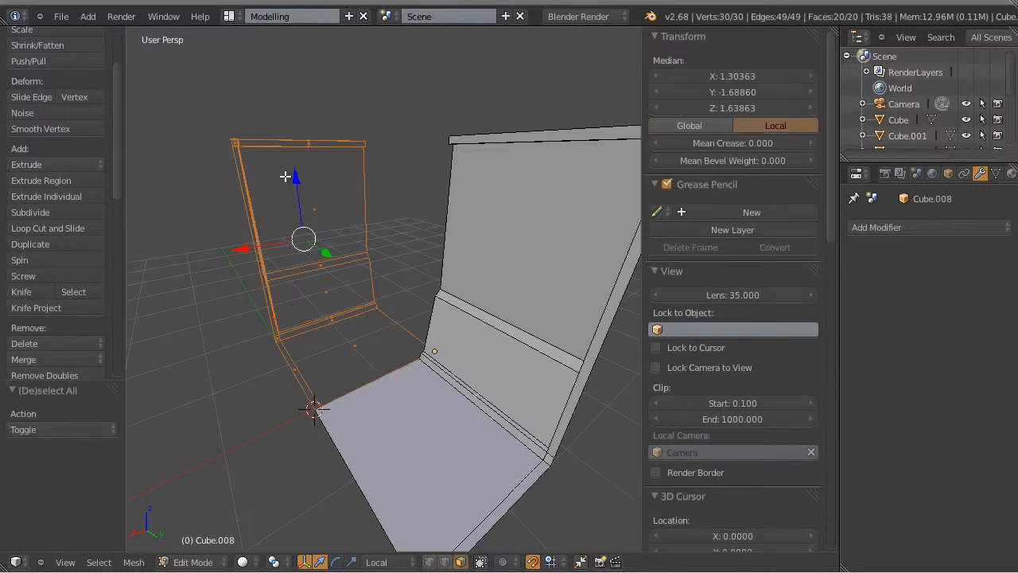
pyautogui.press('w')
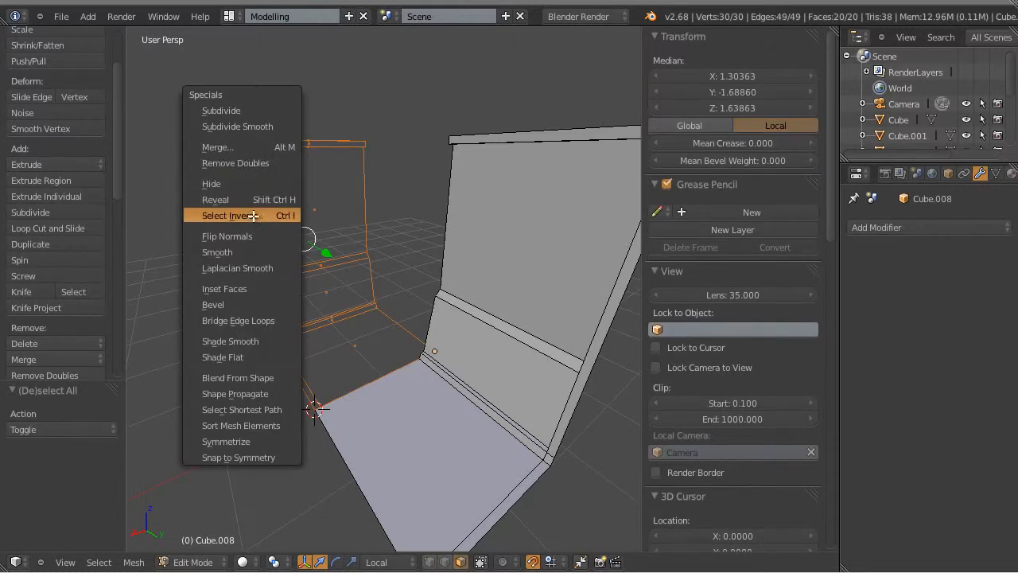
pyautogui.click(239, 236)
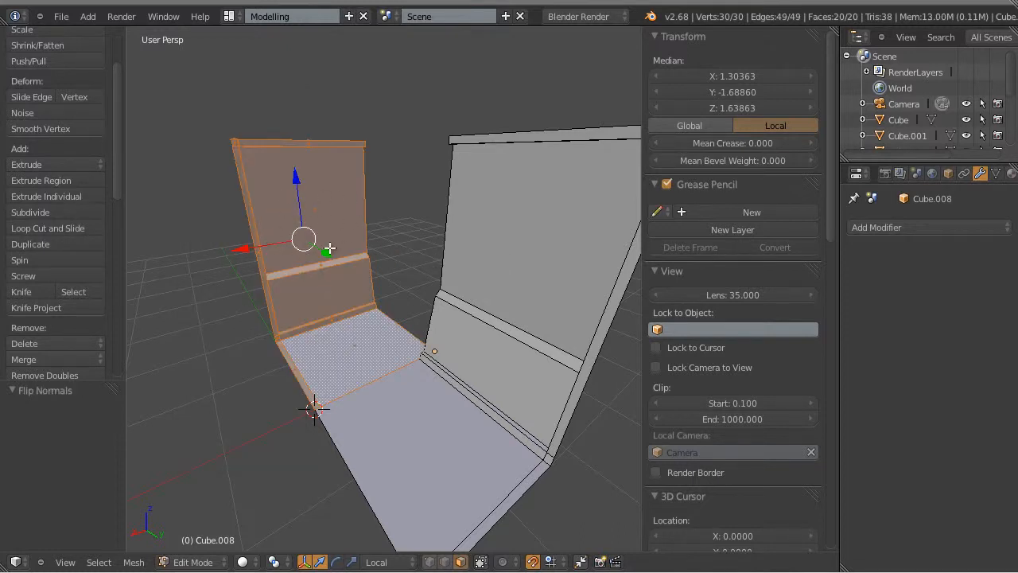
pyautogui.press('Tab')
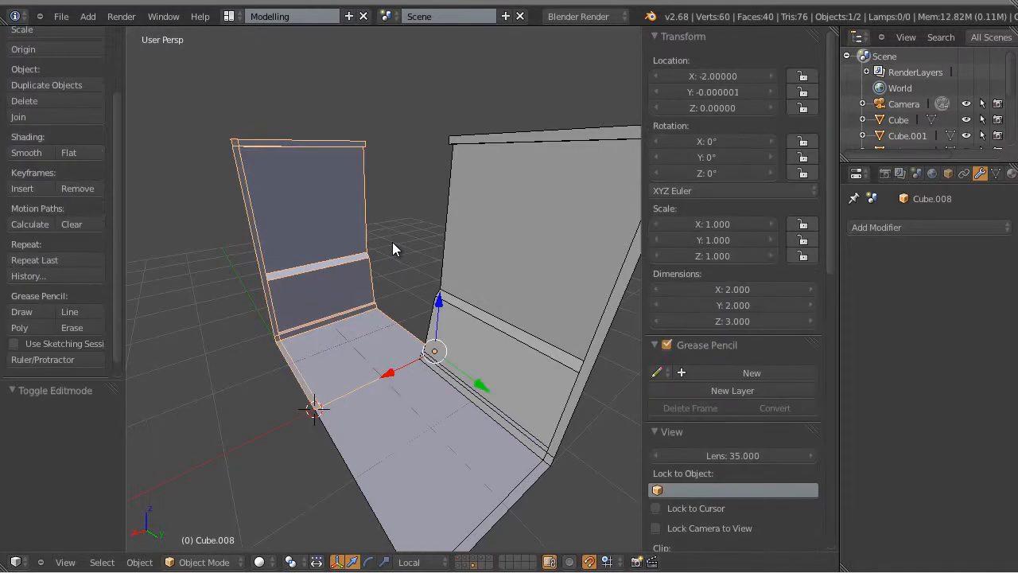
# Step: Delete the two floor faces of the mirrored copy in face select mode, keeping only its wall
pyautogui.scroll(-2, 404, 418)
pyautogui.scroll(1, 402, 412)
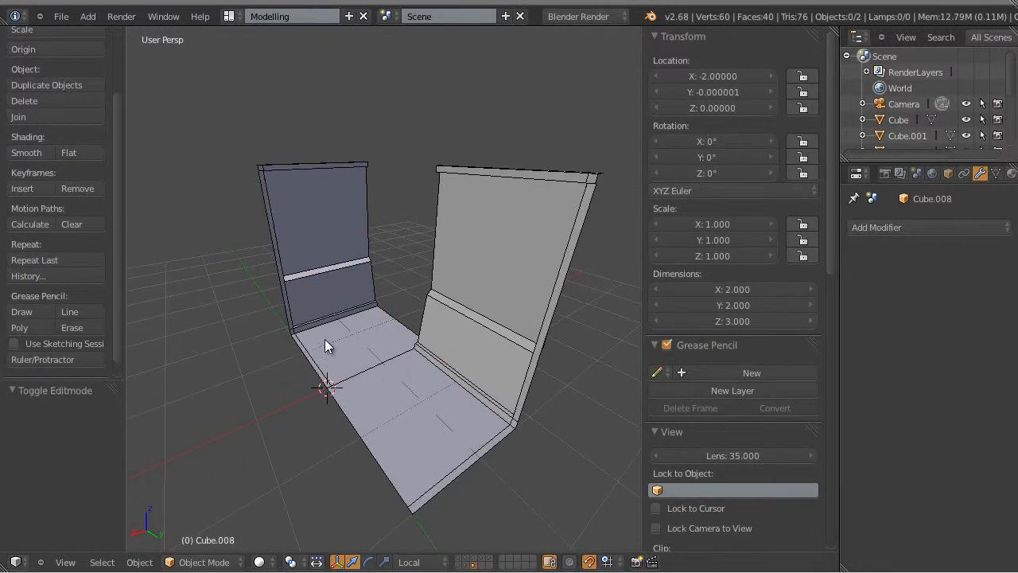
pyautogui.rightClick(345, 349)
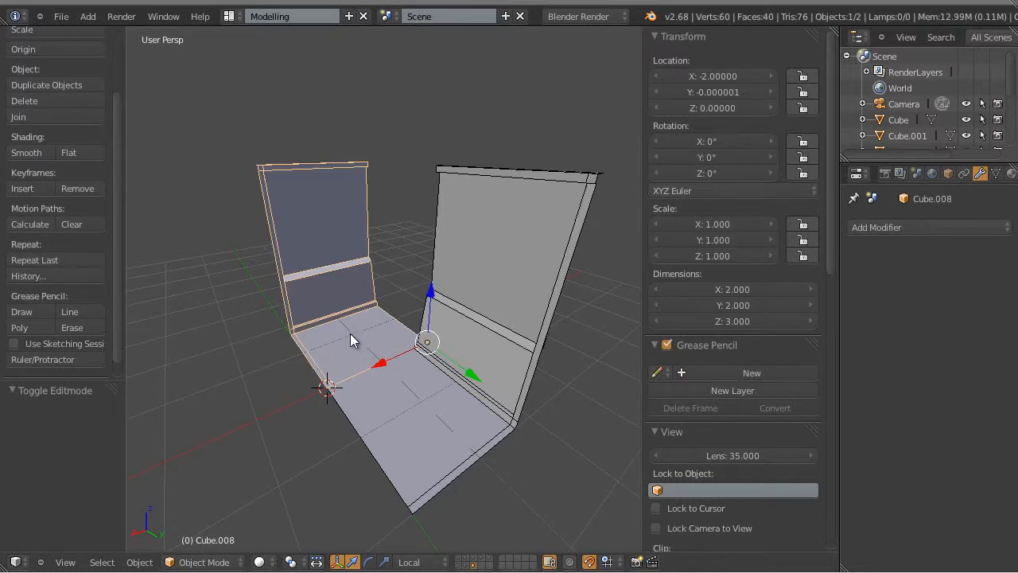
pyautogui.press('Tab')
pyautogui.hotkey('ctrl', 'Tab')
pyautogui.click(322, 337)
pyautogui.rightClick(345, 339)
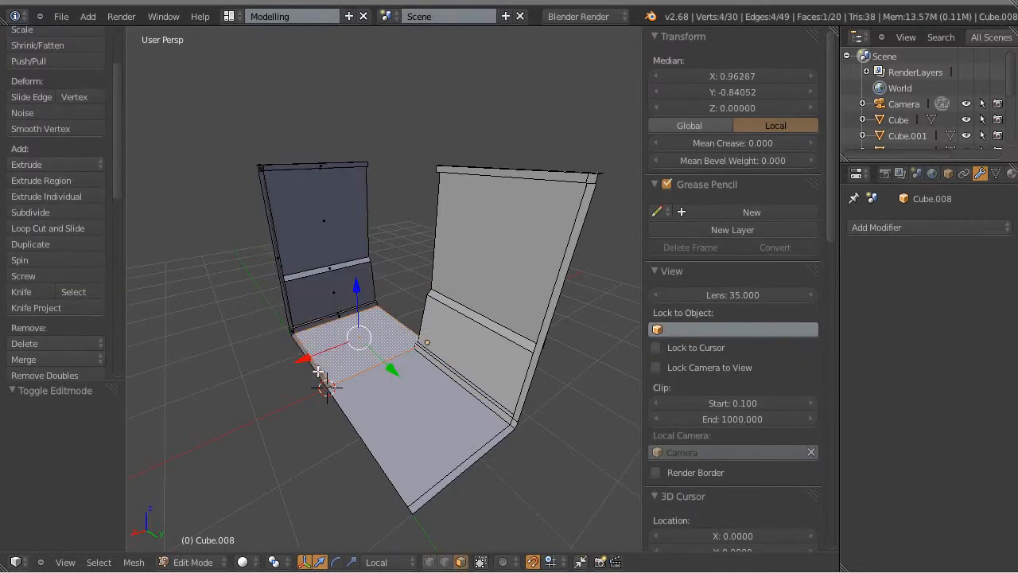
pyautogui.keyDown('shift'); pyautogui.rightClick(320, 374); pyautogui.keyUp('shift')
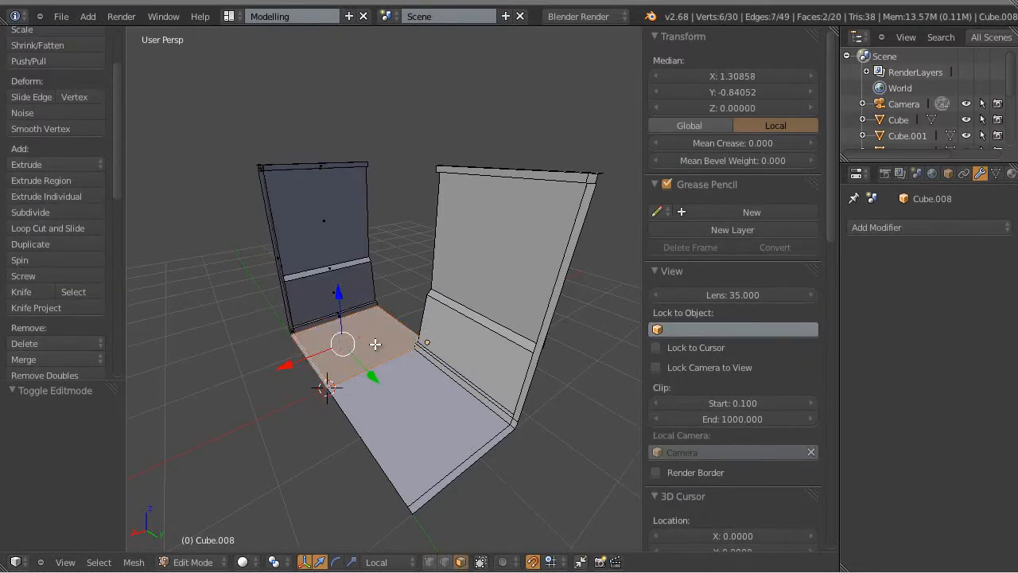
pyautogui.press('x')
pyautogui.click(331, 344)
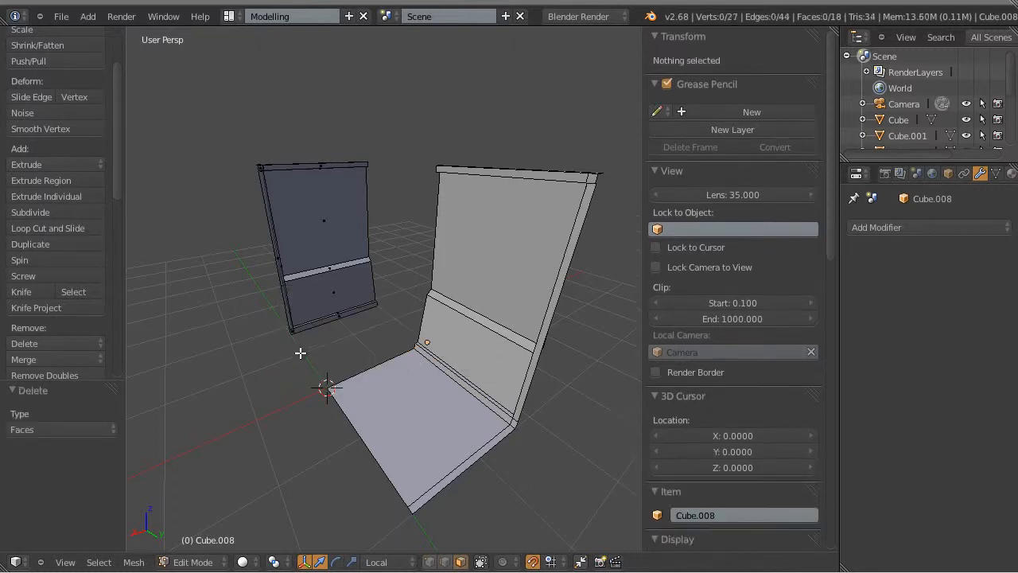
pyautogui.press('Tab')
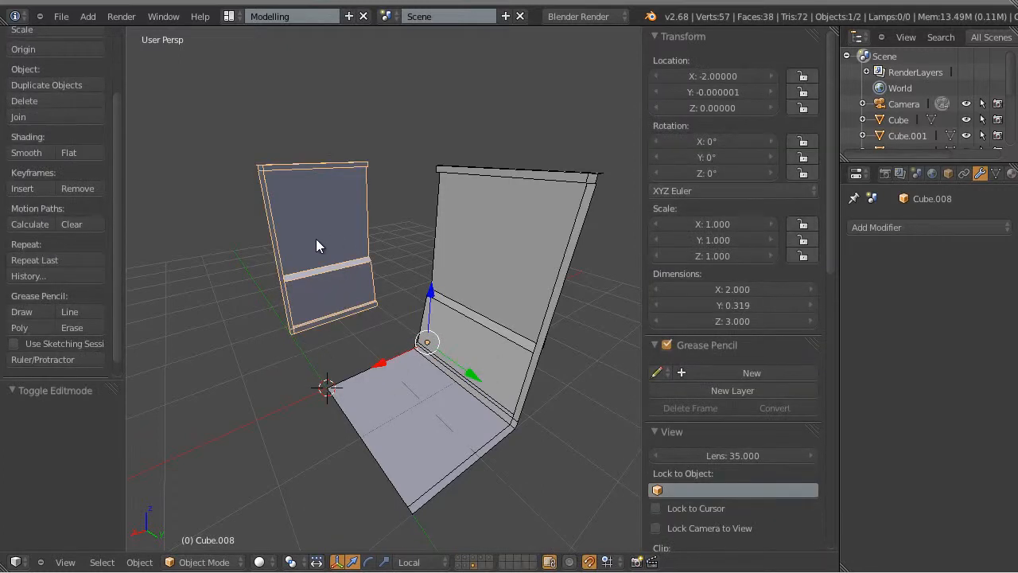
# Step: Move the floorless wall 2 units along Y to form a corner with the original piece, and inspect the overlap
pyautogui.moveTo(454, 364); pyautogui.dragTo(525, 447)
pyautogui.press('a')
pyautogui.moveTo(507, 354); pyautogui.dragTo(389, 383, button='middle')
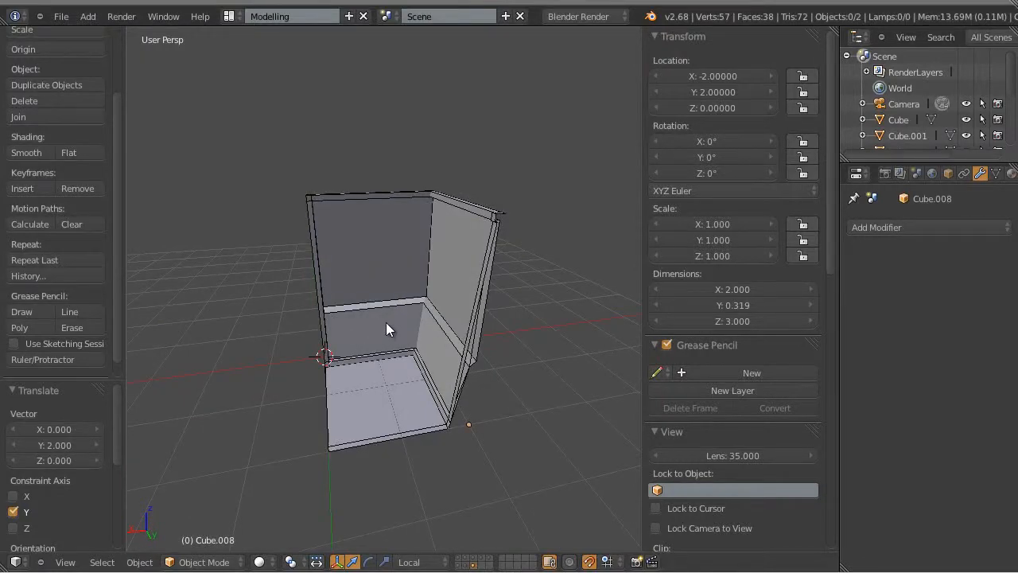
pyautogui.moveTo(385, 329); pyautogui.dragTo(403, 413, button='middle')
pyautogui.scroll(5, 406, 413)
pyautogui.moveTo(396, 342); pyautogui.dragTo(387, 419, button='middle')
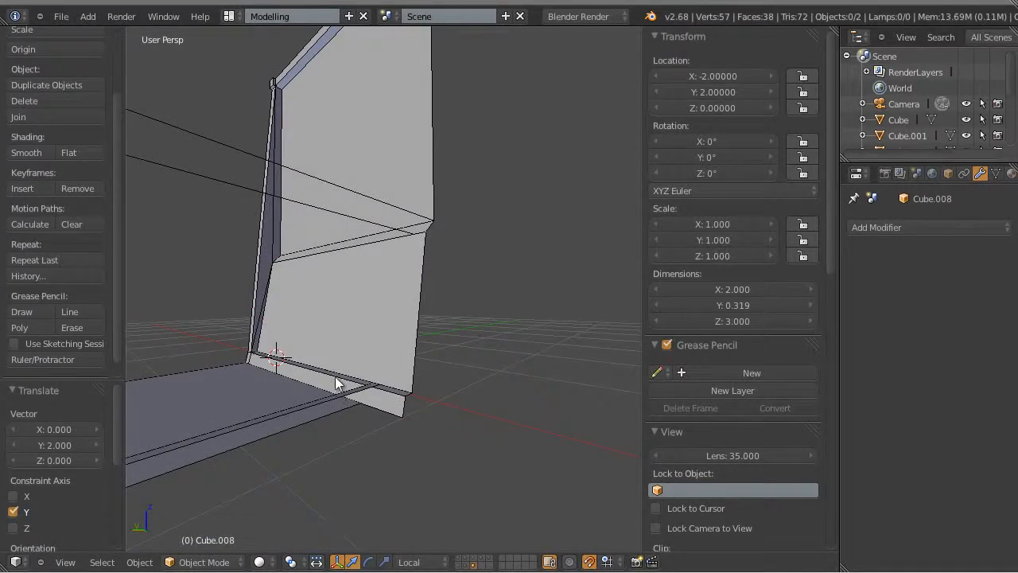
pyautogui.scroll(-5, 334, 368)
pyautogui.moveTo(334, 368); pyautogui.dragTo(472, 392, button='middle')
# Step: Join the floorless wall into the original wall-and-floor piece and inspect the overlapping corner from outside
pyautogui.rightClick(337, 212)
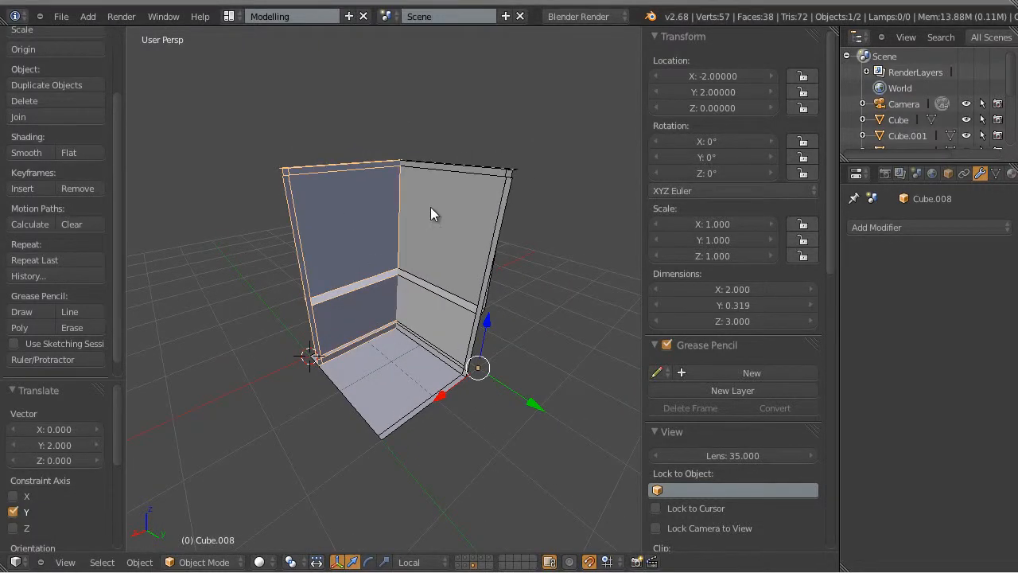
pyautogui.keyDown('shift'); pyautogui.rightClick(431, 208); pyautogui.keyUp('shift')
pyautogui.click(33, 118)
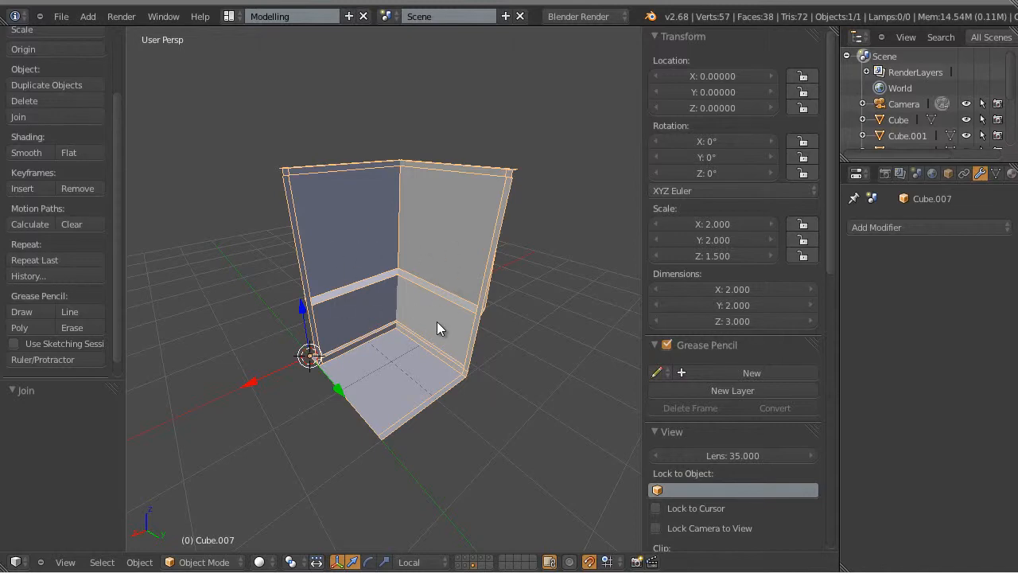
pyautogui.press('a')
pyautogui.moveTo(483, 464); pyautogui.dragTo(376, 379, button='middle')
pyautogui.scroll(4, 388, 441)
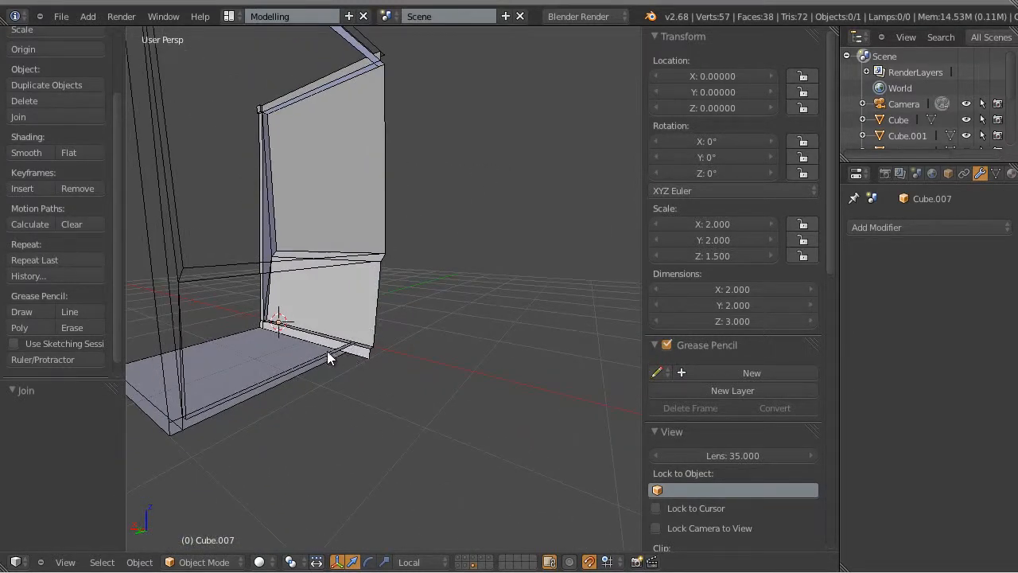
pyautogui.scroll(-2, 291, 338)
pyautogui.keyDown('alt'); pyautogui.scroll(-1, 291, 339); pyautogui.keyUp('alt')
pyautogui.moveTo(291, 339); pyautogui.dragTo(431, 379, button='middle')
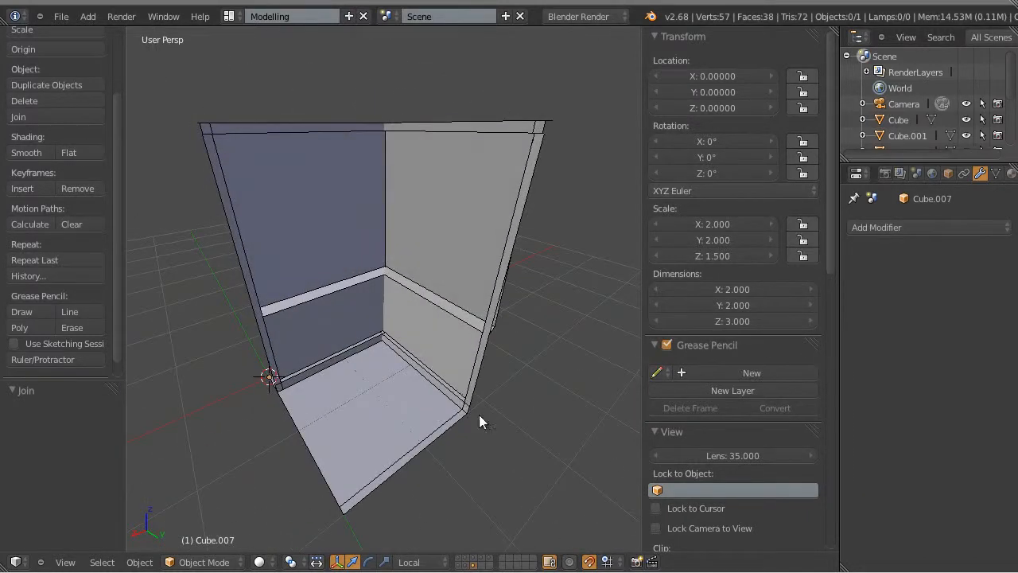